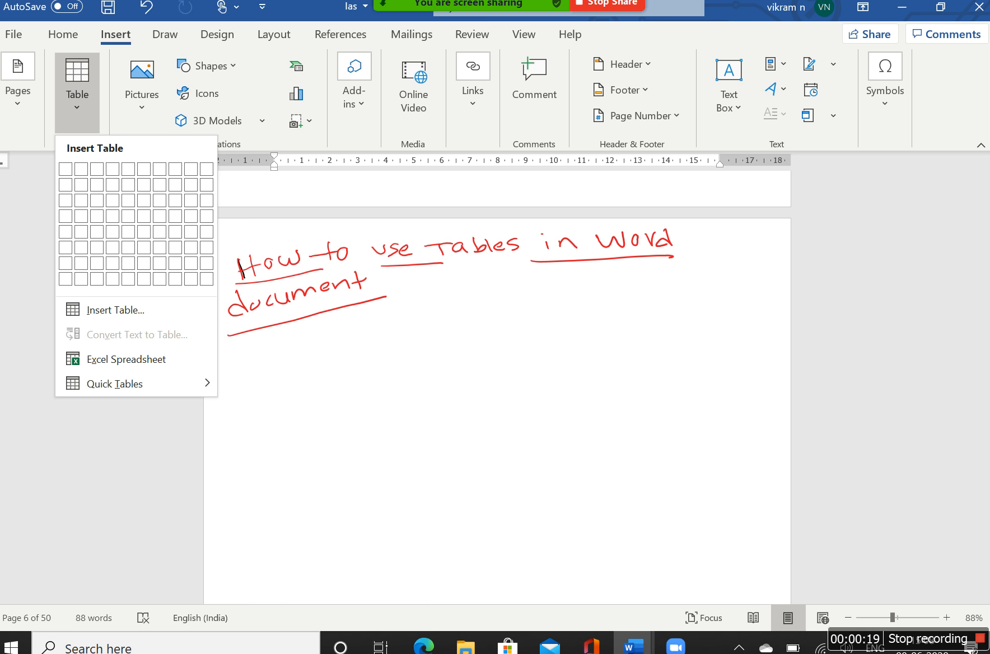
Insert a table with 9 columns and 8 rows on an empty page further down the document
{"action": "left_click", "coordinate": [380, 339]}
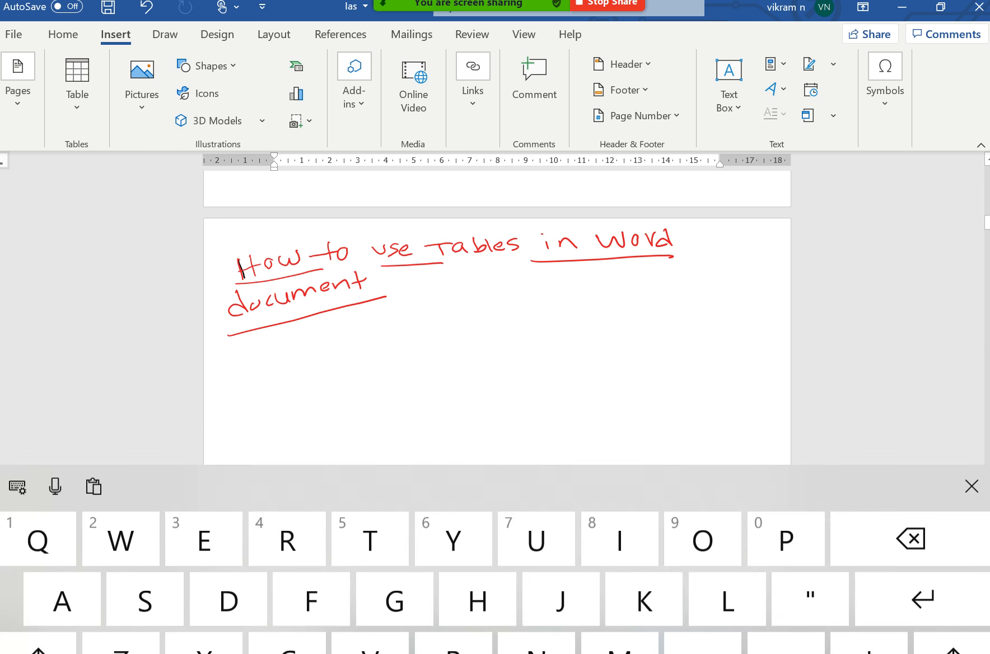
{"action": "left_click", "coordinate": [972, 399]}
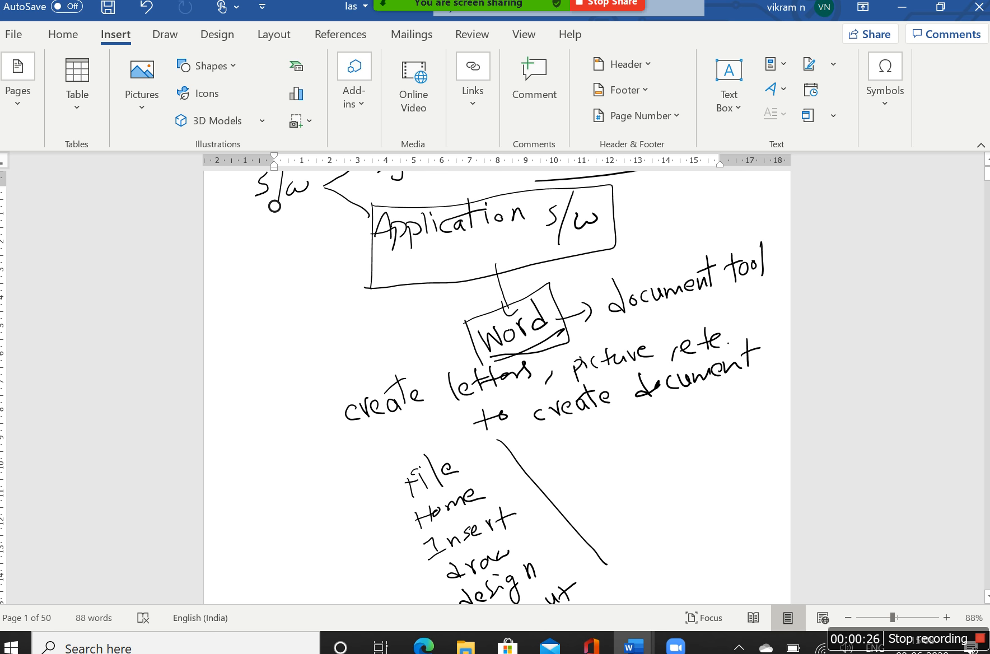
{"action": "scroll", "coordinate": [497, 387], "scroll_direction": "down", "scroll_amount": 8}
{"action": "scroll", "coordinate": [497, 387], "scroll_direction": "down", "scroll_amount": 20}
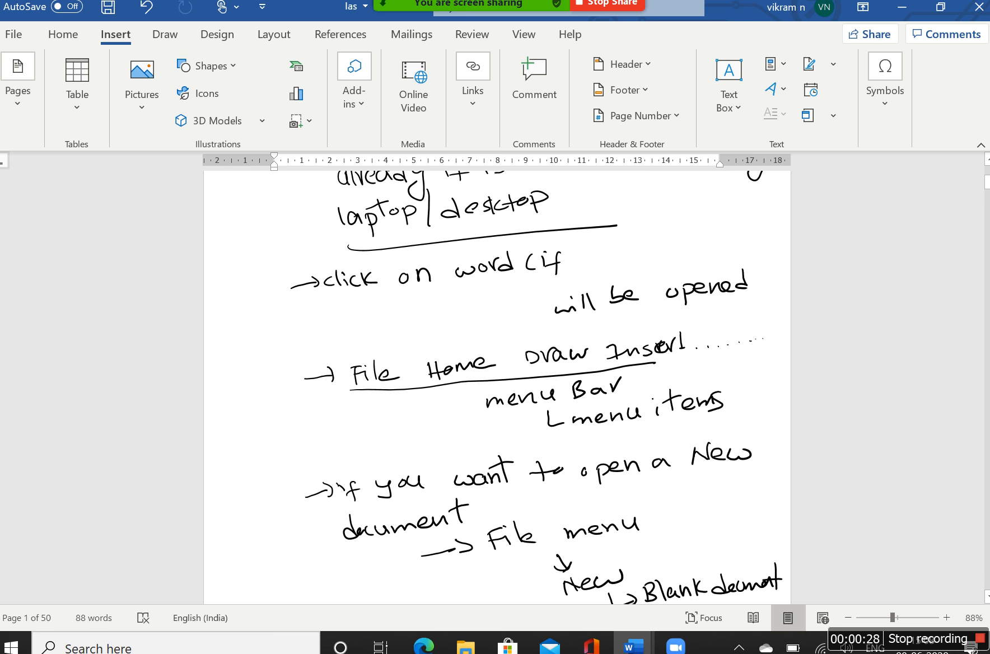
{"action": "scroll", "coordinate": [497, 386], "scroll_direction": "down", "scroll_amount": 10}
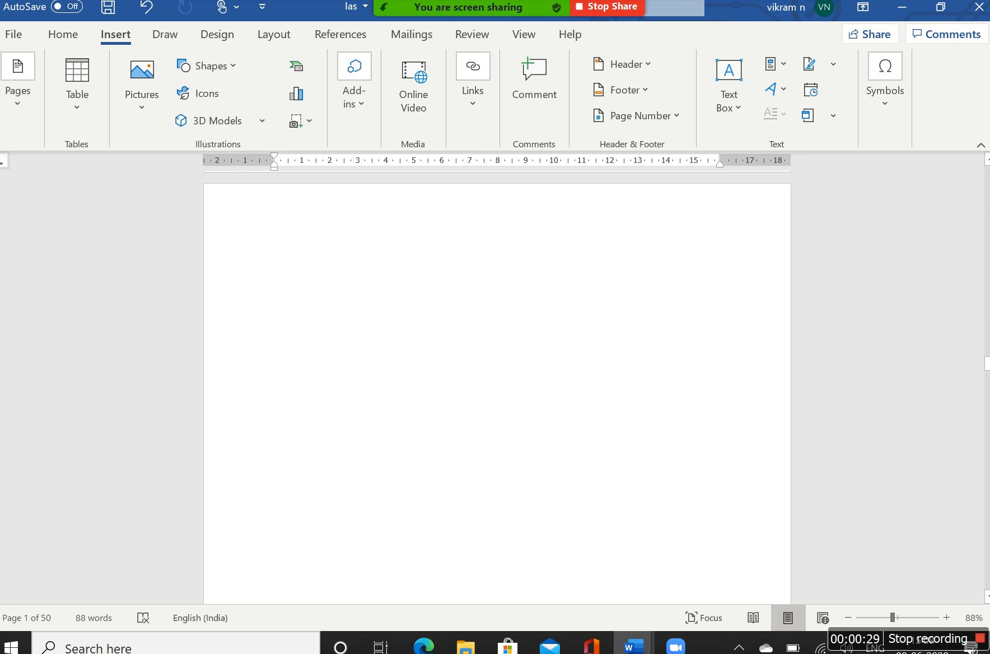
{"action": "left_click", "coordinate": [416, 296]}
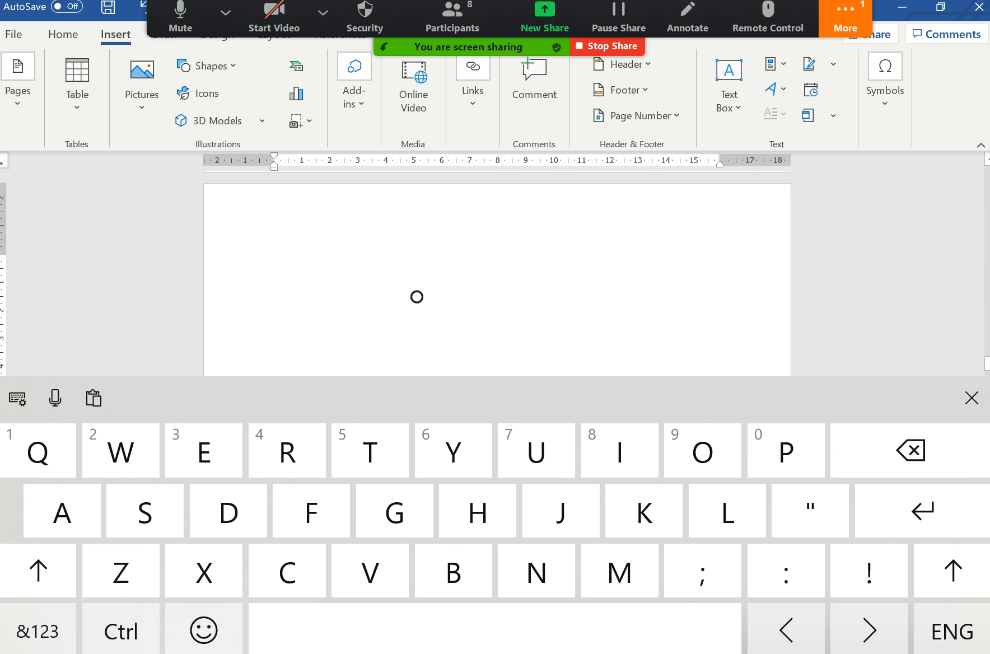
{"action": "left_click", "coordinate": [972, 399]}
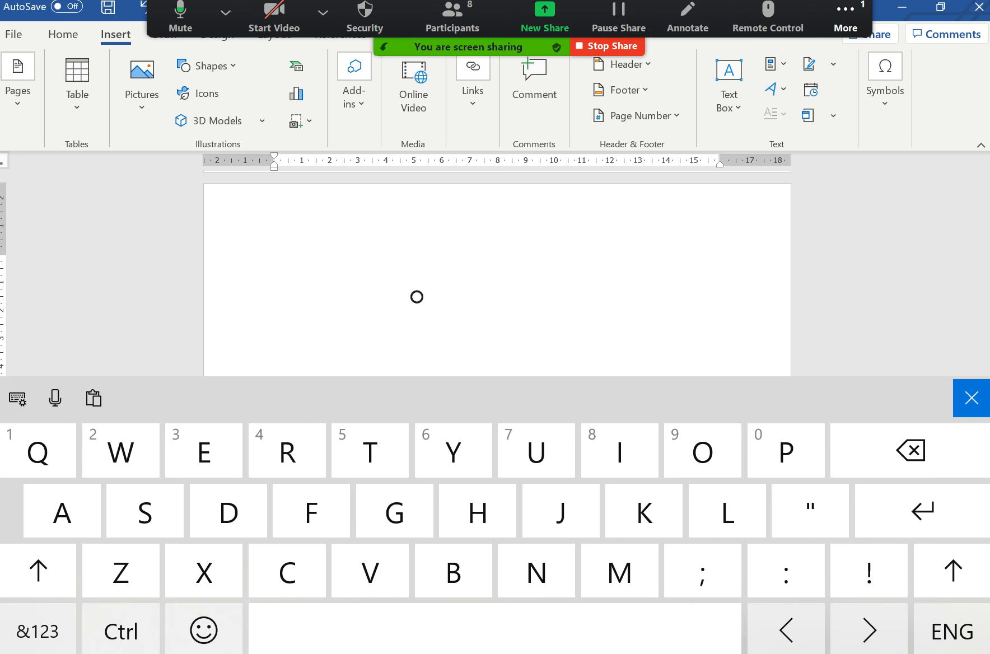
{"action": "left_click", "coordinate": [77, 84]}
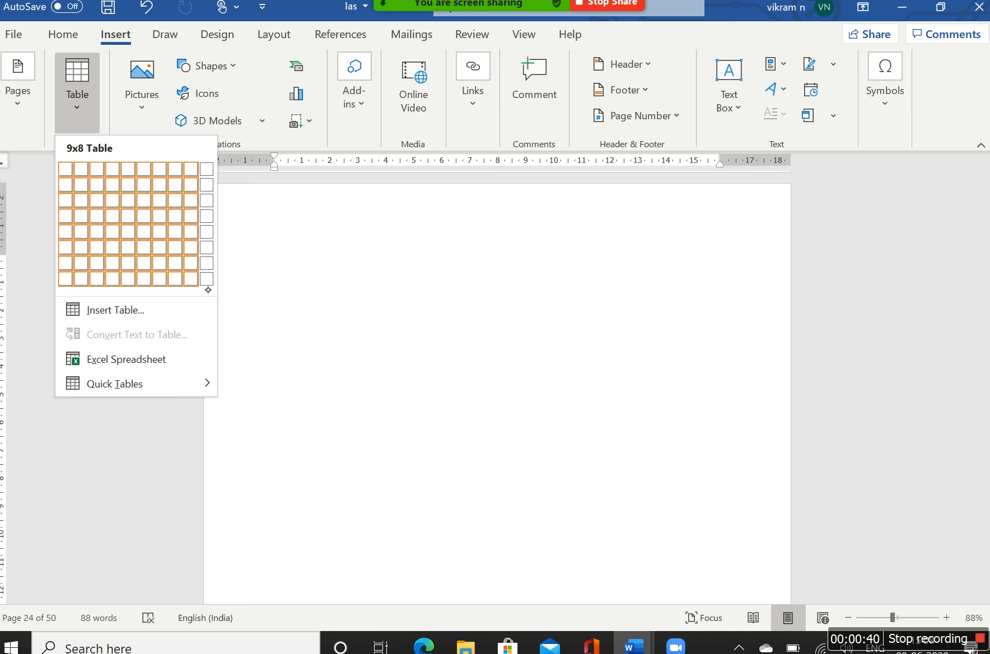
{"action": "left_click", "coordinate": [191, 278]}
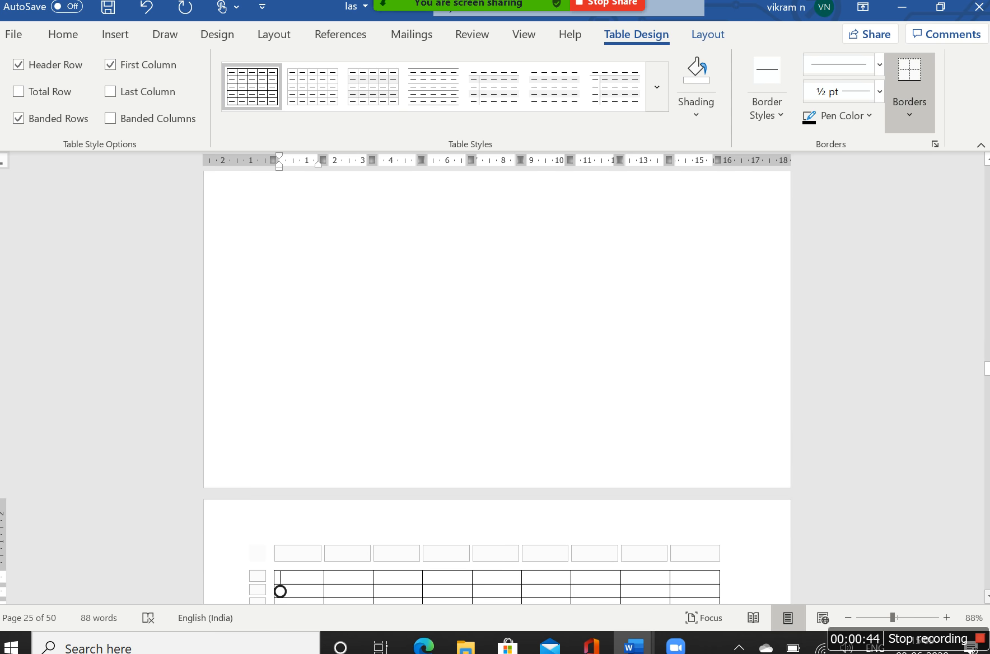
{"action": "left_click", "coordinate": [987, 597]}
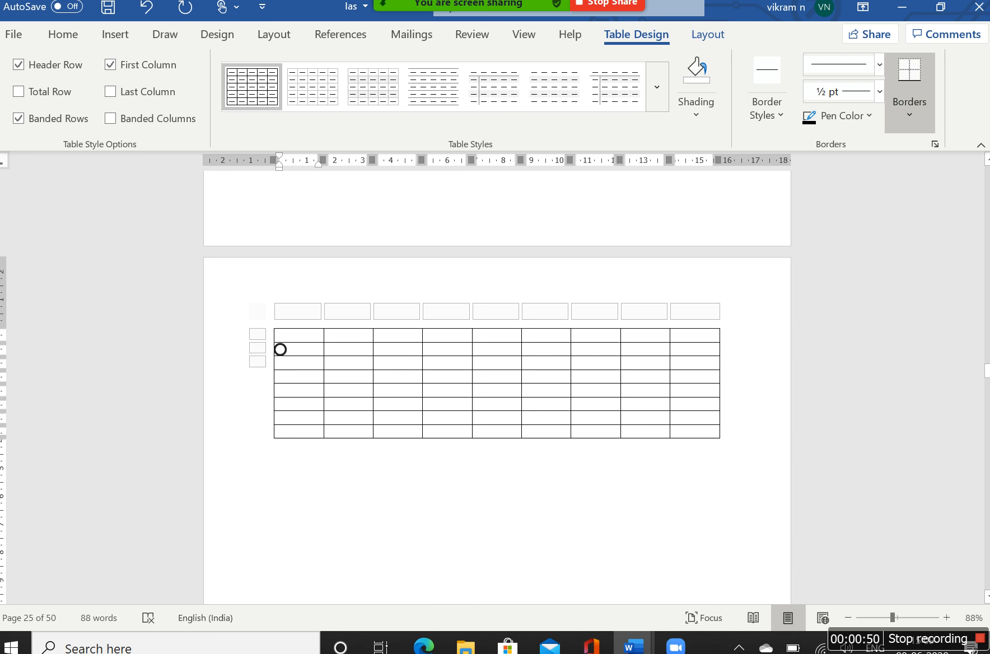
Select the entire first column of the 9x8 table
{"action": "left_click", "coordinate": [118, 35]}
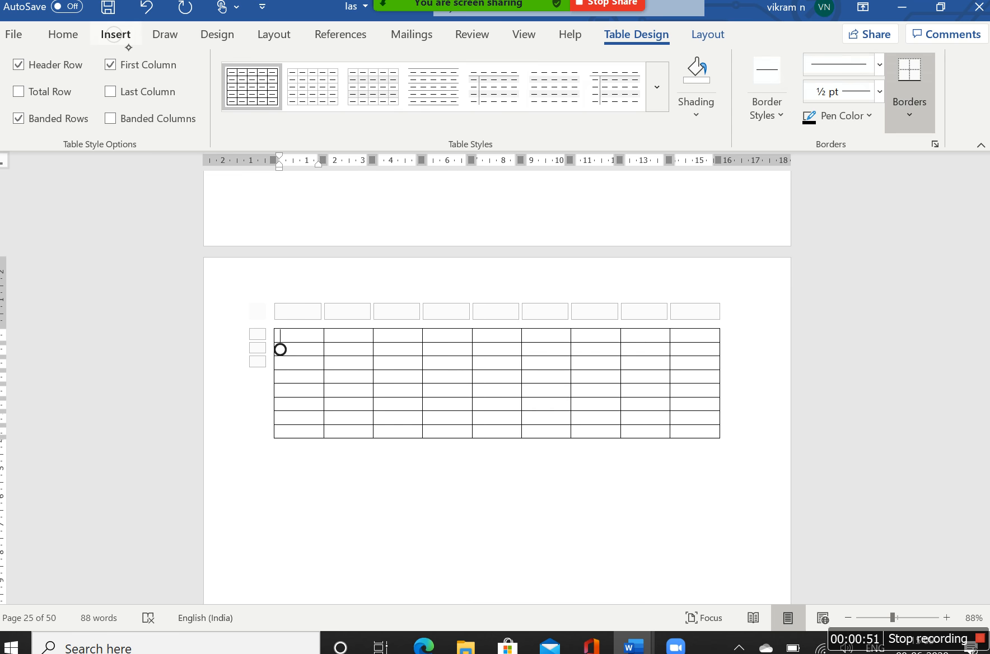
{"action": "left_click", "coordinate": [94, 119]}
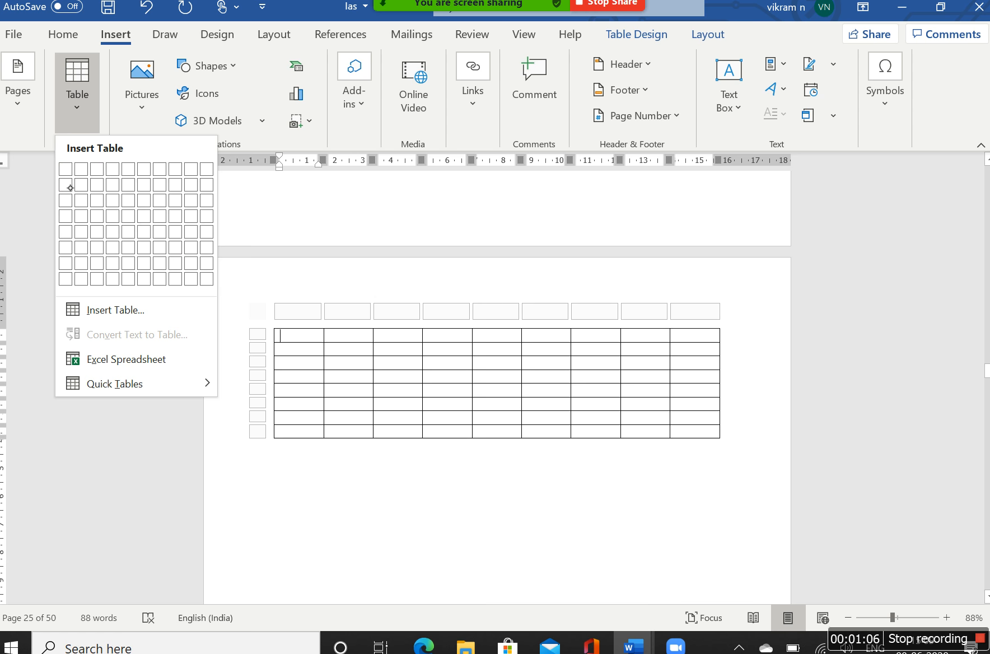
{"action": "double_click", "coordinate": [294, 336]}
{"action": "left_click", "coordinate": [288, 311]}
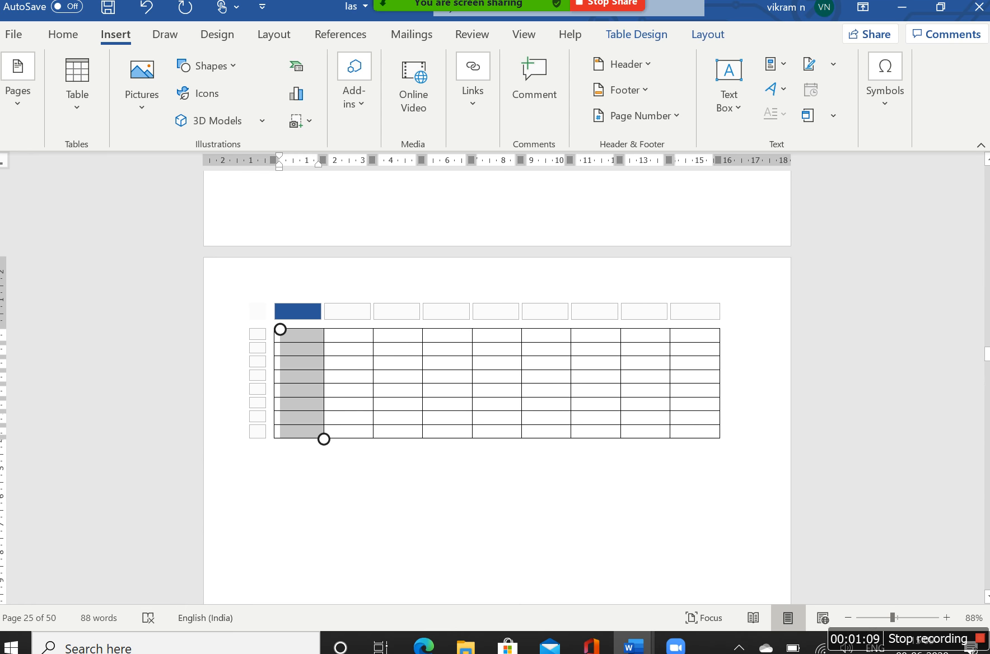
Select the last cell of the table's top row, and after that the entire top row
{"action": "left_click", "coordinate": [218, 35]}
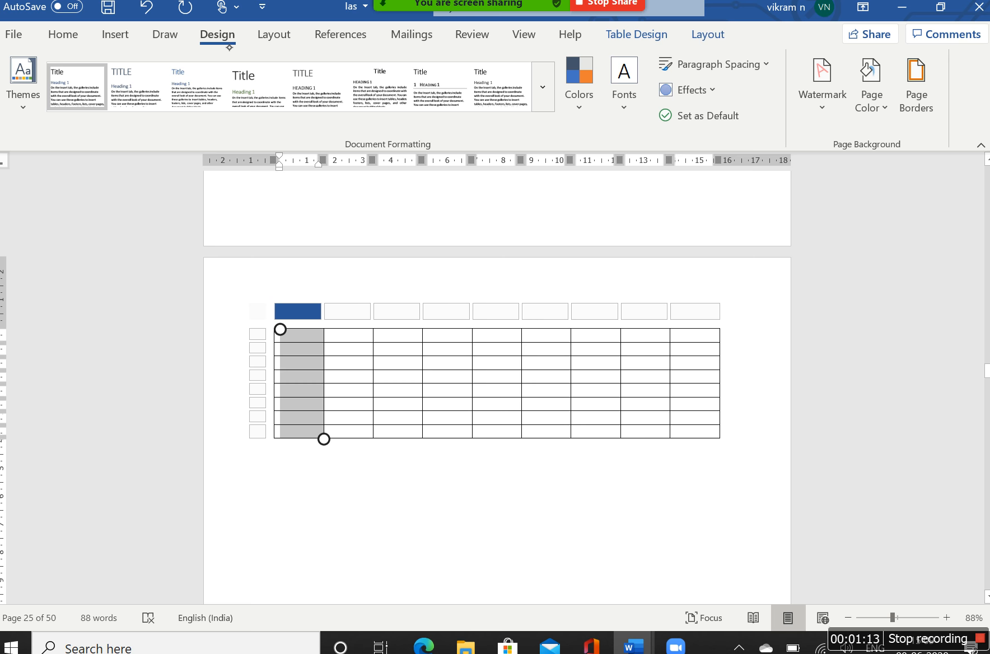
{"action": "left_click", "coordinate": [695, 336]}
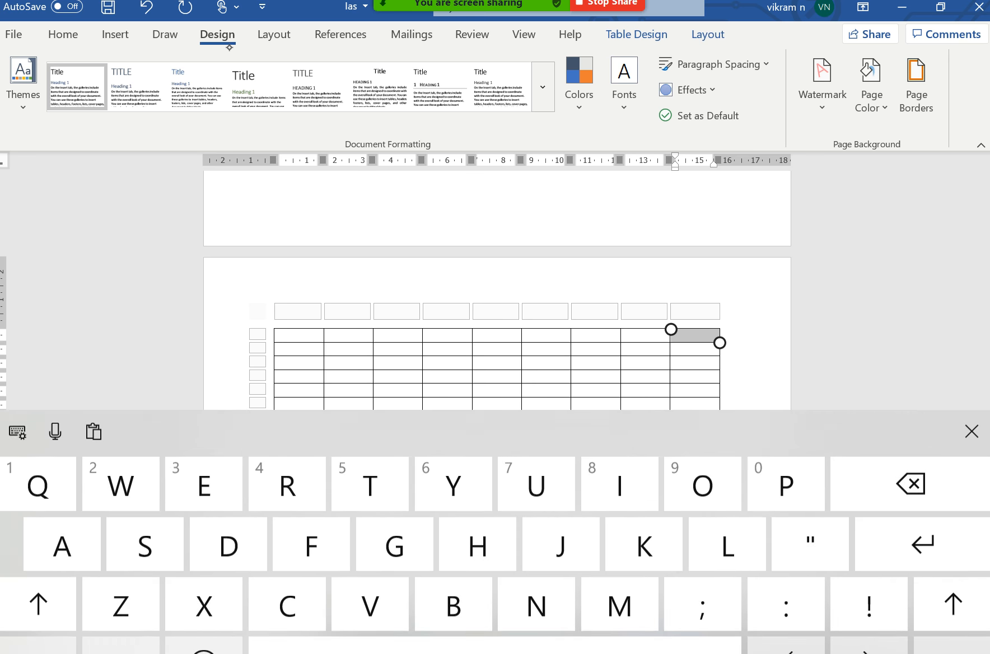
{"action": "left_click", "coordinate": [971, 398]}
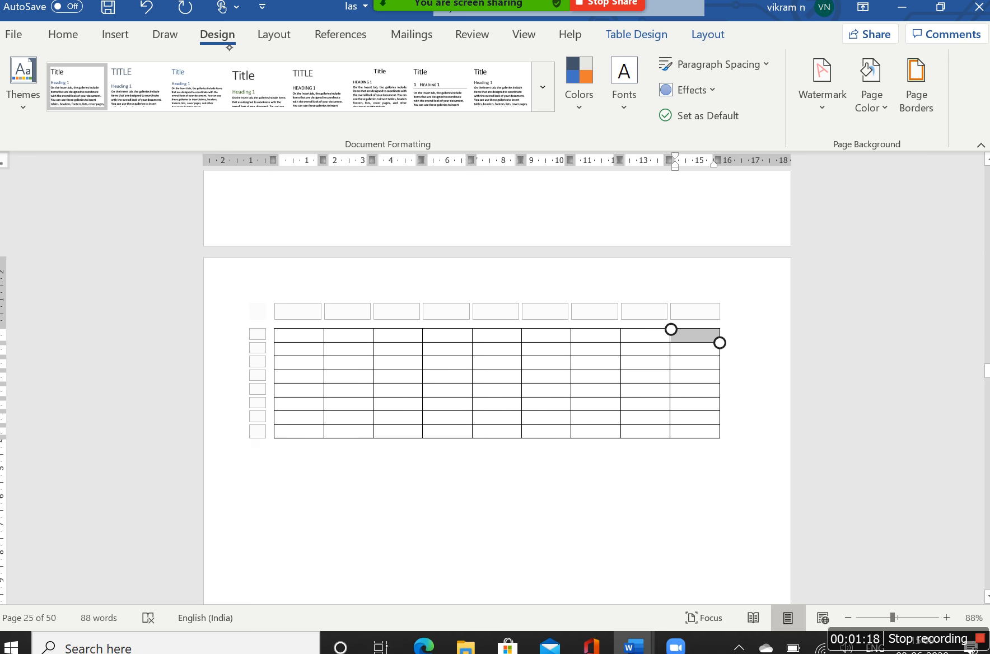
{"action": "left_click", "coordinate": [258, 334]}
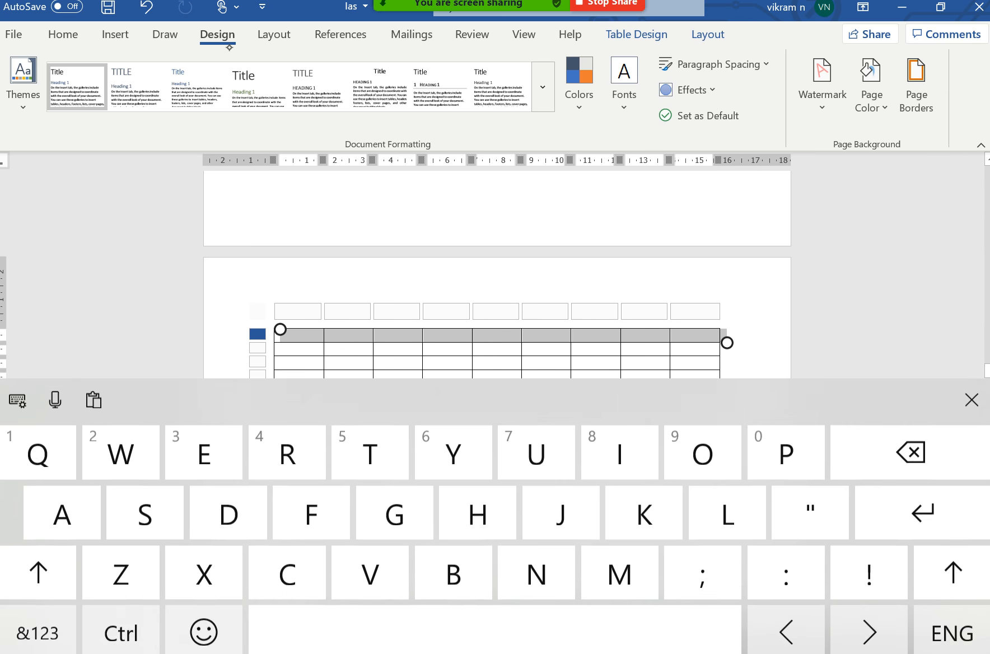
{"action": "left_click", "coordinate": [971, 398]}
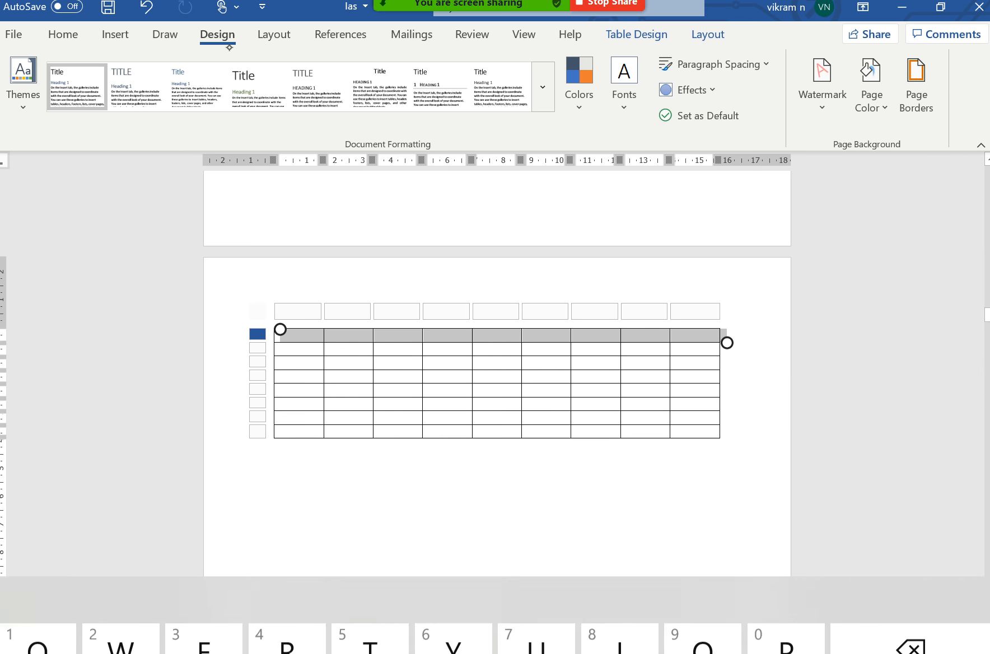
{"action": "left_click", "coordinate": [274, 34]}
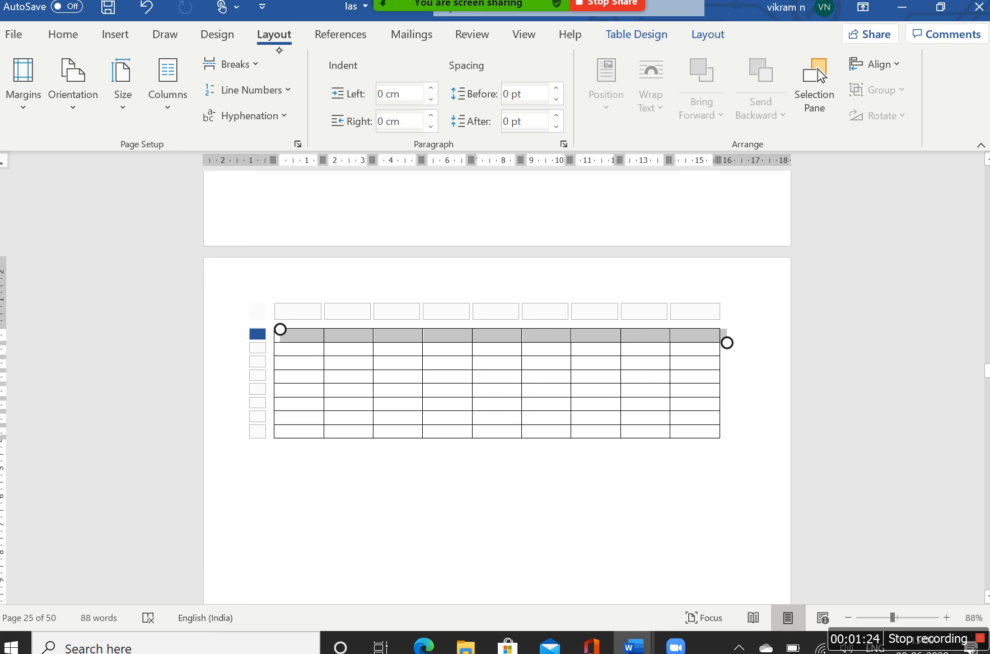
{"action": "left_click", "coordinate": [217, 35]}
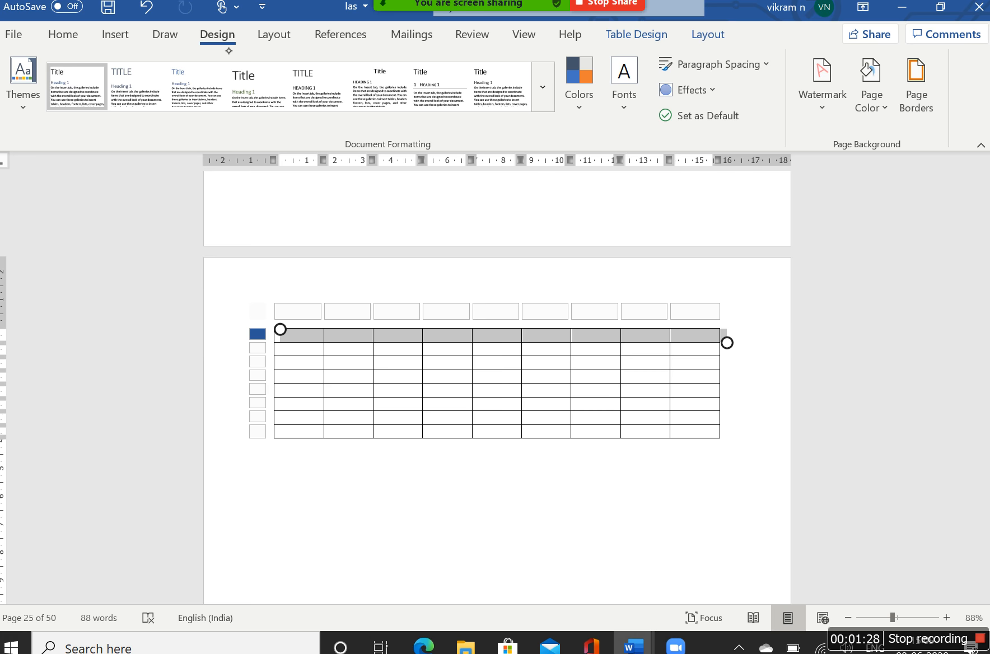
Select the whole table, and return to only its first cell
{"action": "left_click", "coordinate": [259, 362]}
{"action": "left_click", "coordinate": [259, 313]}
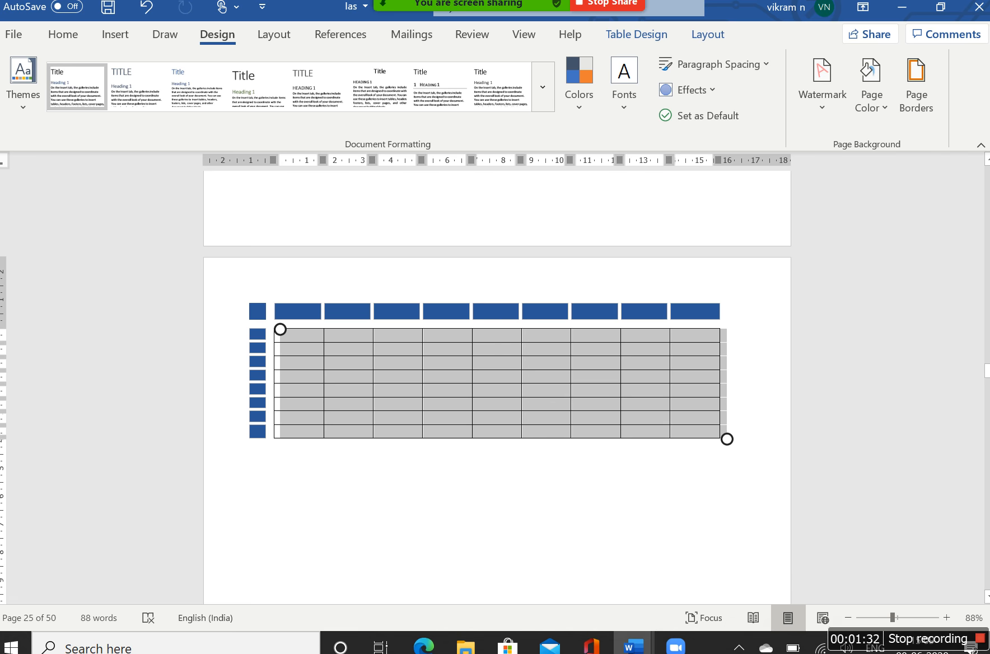
{"action": "left_click", "coordinate": [306, 334]}
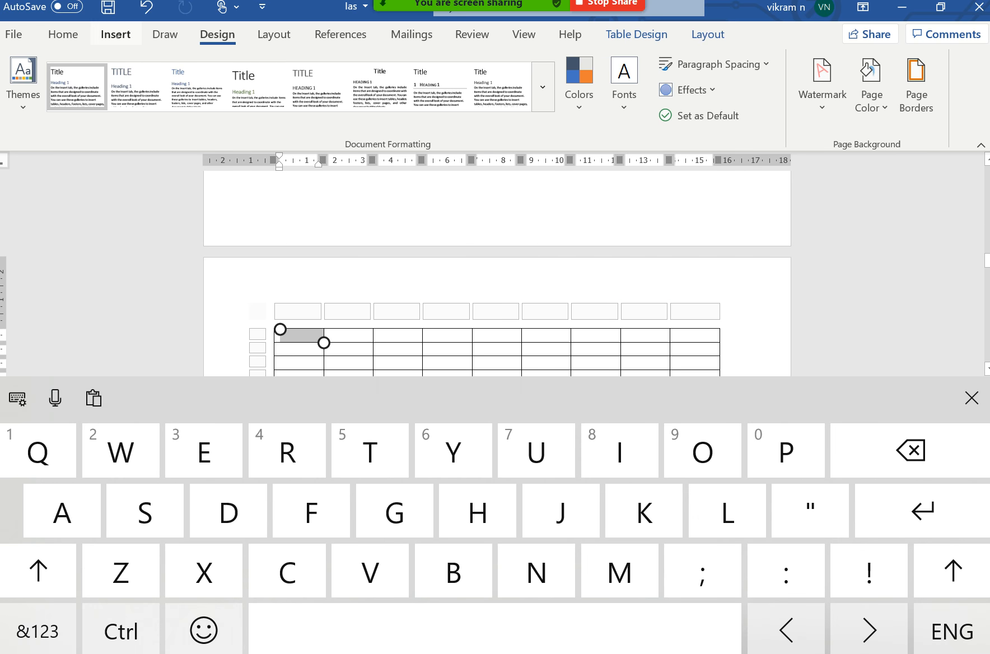
Insert a second table with 5 columns and 5 rows below the 9x8 table, leaving blank space between them
{"action": "left_click", "coordinate": [116, 35]}
{"action": "left_click", "coordinate": [77, 81]}
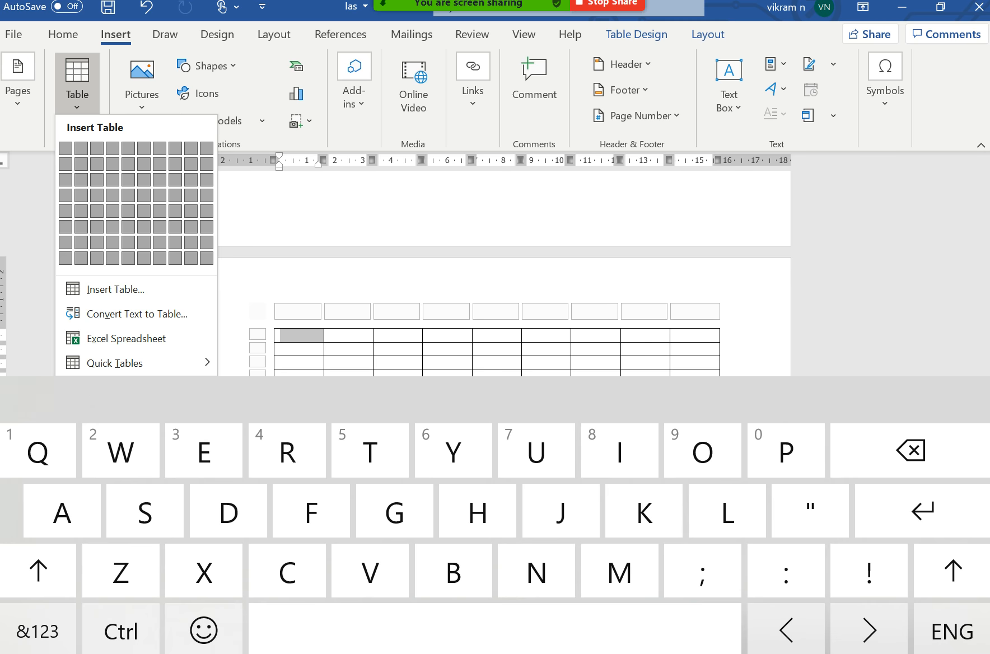
{"action": "left_click", "coordinate": [319, 476]}
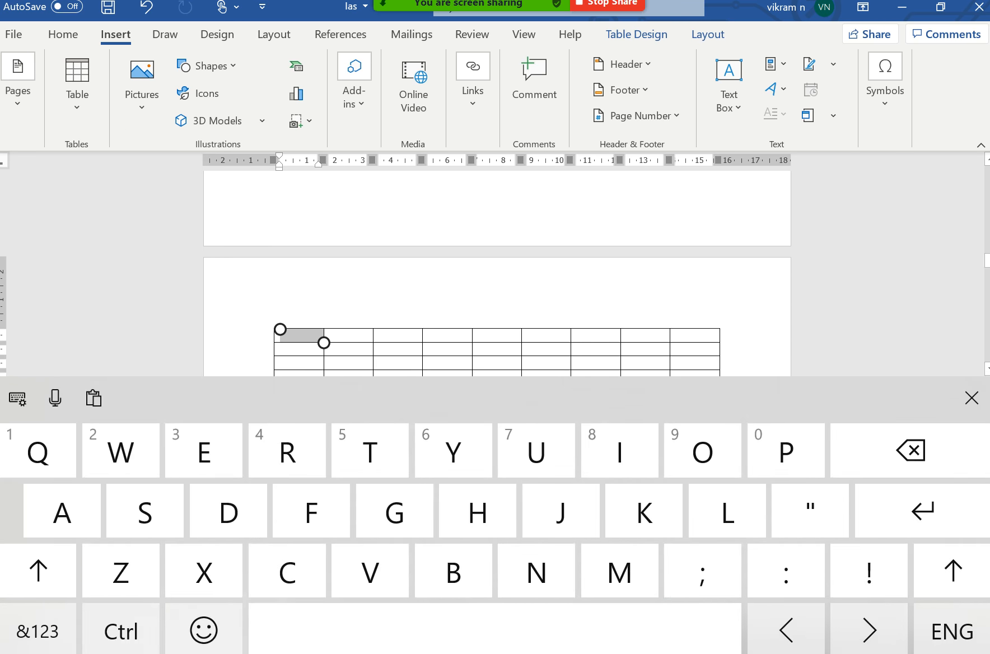
{"action": "left_click", "coordinate": [734, 454]}
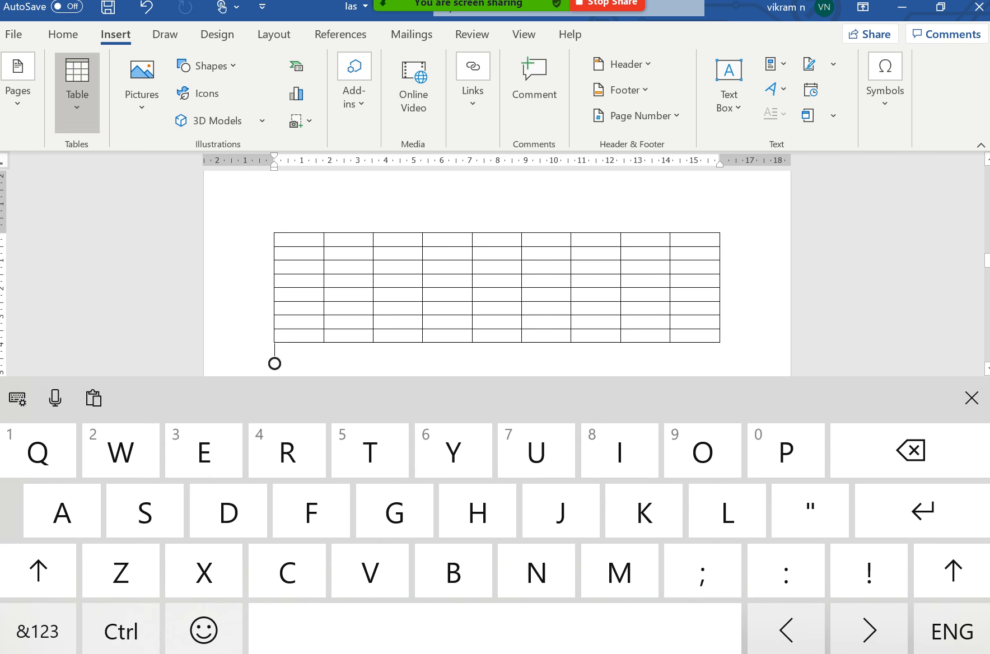
{"action": "left_click", "coordinate": [77, 81]}
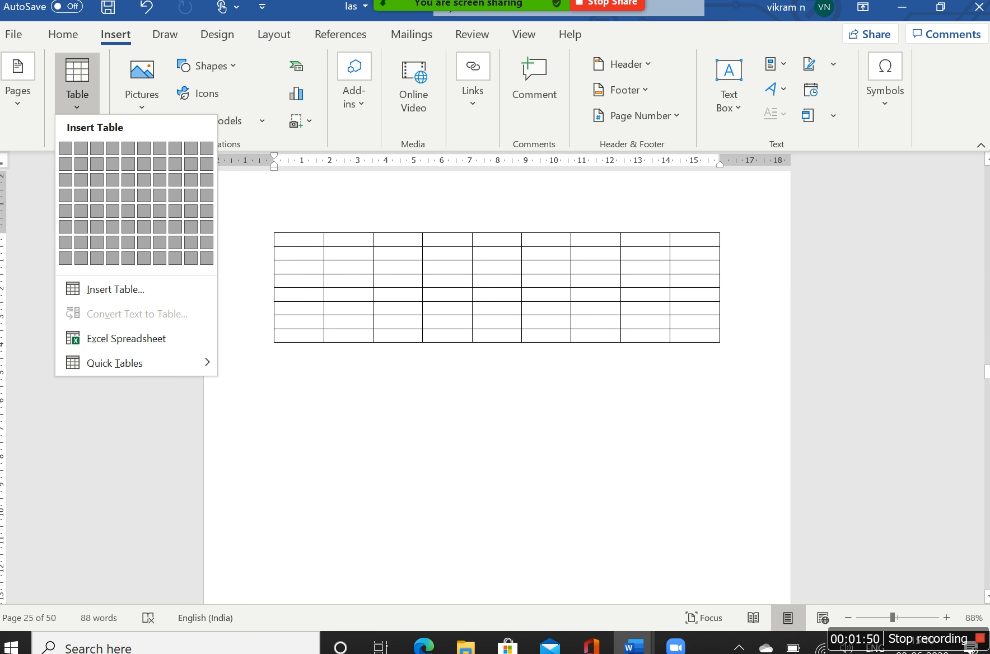
{"action": "left_click", "coordinate": [355, 377]}
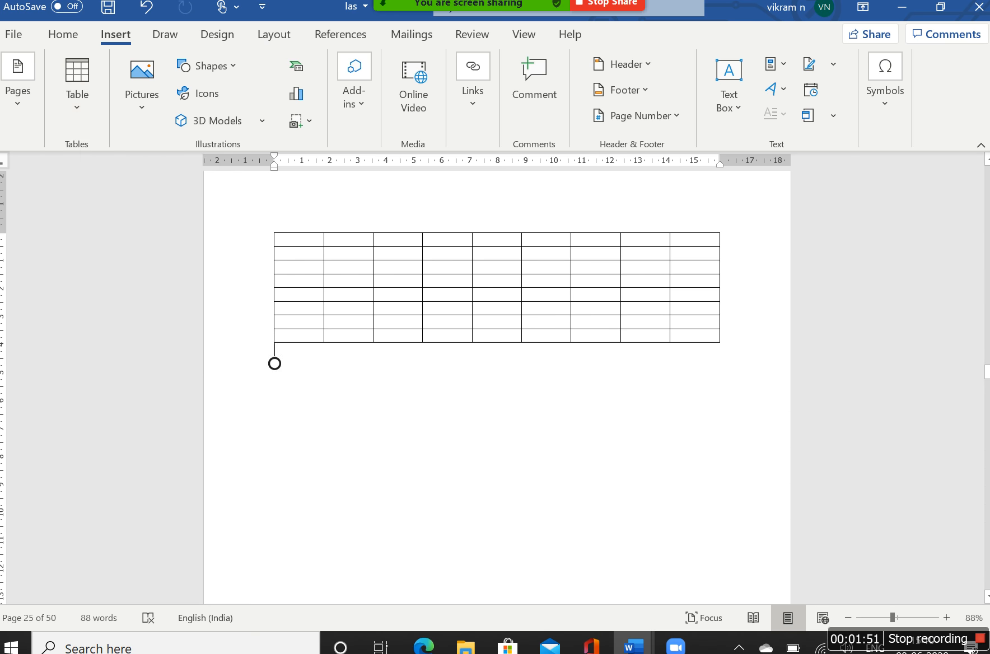
{"action": "key", "text": "Return"}
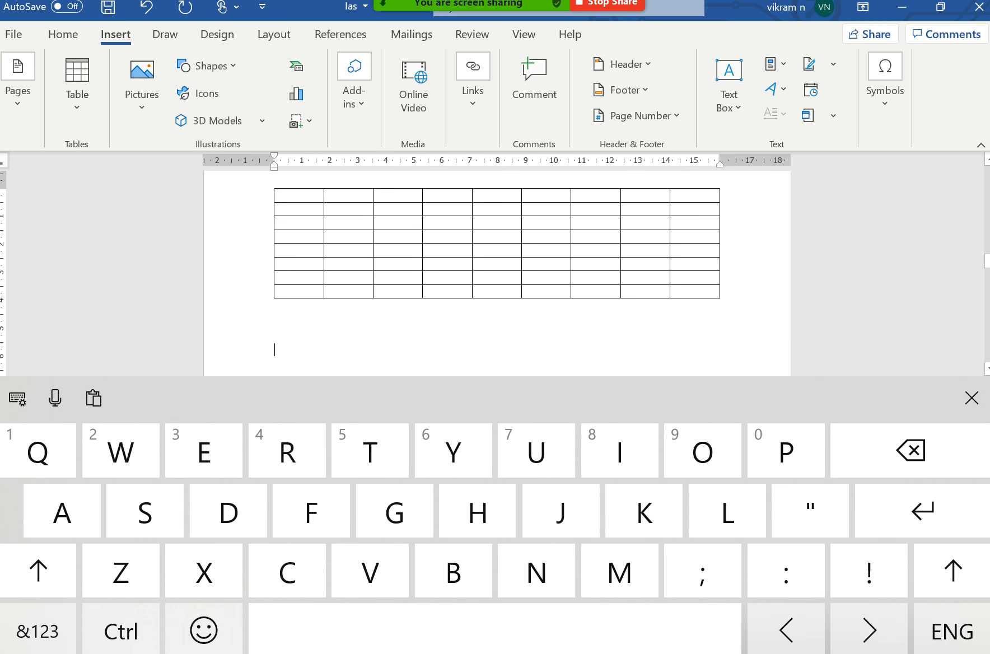
{"action": "left_click", "coordinate": [78, 78]}
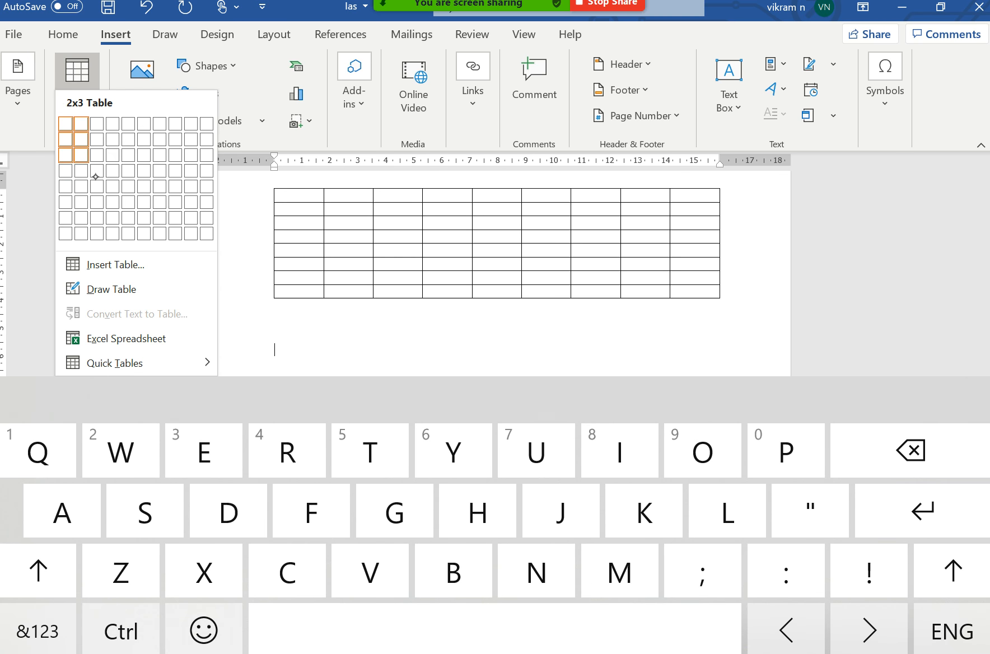
{"action": "left_click", "coordinate": [140, 178]}
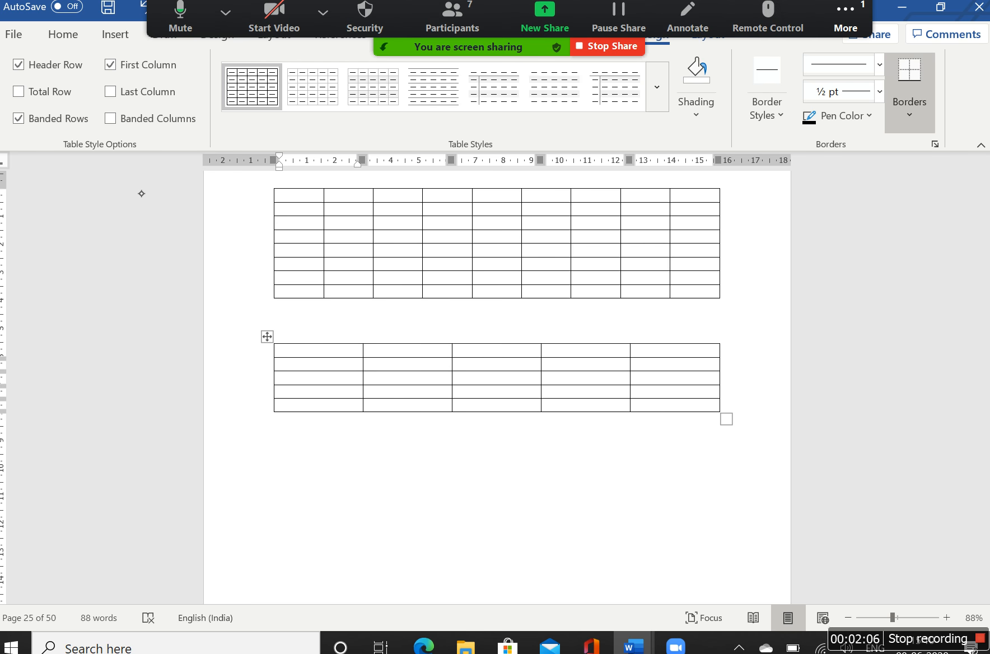
Annotate the 5x5 table in red ink: a line along its first row labelled "Row" and four vertical lines labelled "Columns"
{"action": "mouse_move", "coordinate": [248, 353]}
{"action": "left_mouse_down"}
{"action": "mouse_move", "coordinate": [734, 353]}
{"action": "mouse_move", "coordinate": [735, 340]}
{"action": "mouse_move", "coordinate": [774, 331]}
{"action": "left_mouse_up"}
{"action": "left_click_drag", "start_coordinate": [327, 318], "coordinate": [338, 441]}
{"action": "left_click_drag", "start_coordinate": [395, 324], "coordinate": [405, 434]}
{"action": "left_click_drag", "start_coordinate": [496, 327], "coordinate": [506, 435]}
{"action": "left_click_drag", "start_coordinate": [567, 323], "coordinate": [577, 418]}
{"action": "mouse_move", "coordinate": [420, 454]}
{"action": "left_mouse_down"}
{"action": "mouse_move", "coordinate": [442, 473]}
{"action": "mouse_move", "coordinate": [446, 465]}
{"action": "left_mouse_up"}
{"action": "mouse_move", "coordinate": [451, 446]}
{"action": "left_mouse_down"}
{"action": "mouse_move", "coordinate": [457, 475]}
{"action": "mouse_move", "coordinate": [511, 456]}
{"action": "left_mouse_up"}
{"action": "mouse_move", "coordinate": [518, 450]}
{"action": "left_mouse_down"}
{"action": "mouse_move", "coordinate": [541, 448]}
{"action": "mouse_move", "coordinate": [534, 474]}
{"action": "left_mouse_up"}
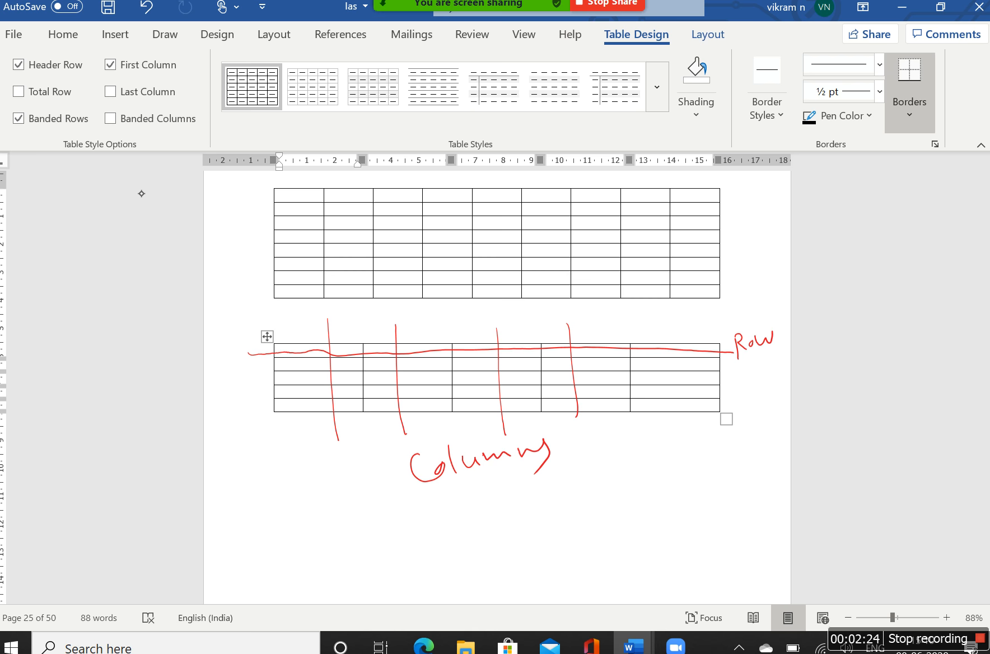
Apply the orange banded grid style with a solid header to the 5x5 table and the gray banded Grid Tables style to the 9x8 table
{"action": "left_click", "coordinate": [661, 94]}
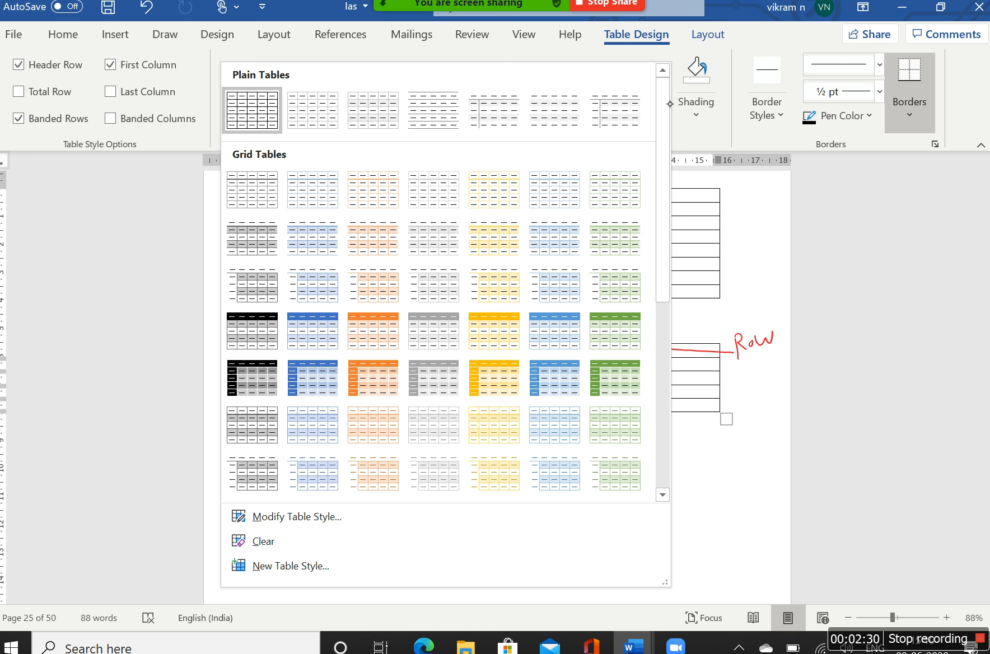
{"action": "left_click", "coordinate": [363, 335]}
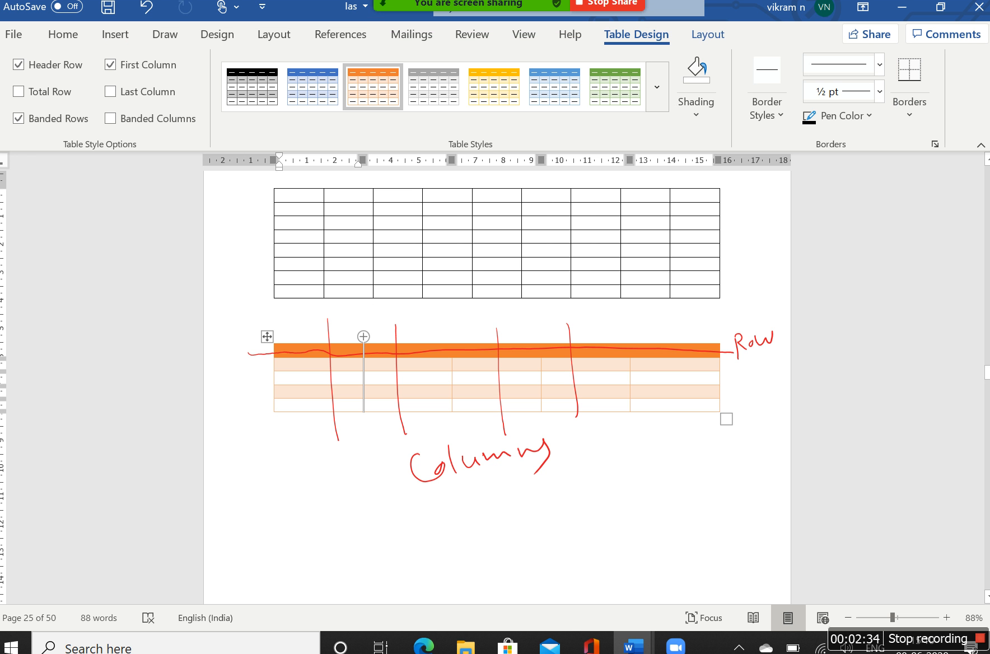
{"action": "left_click", "coordinate": [298, 196]}
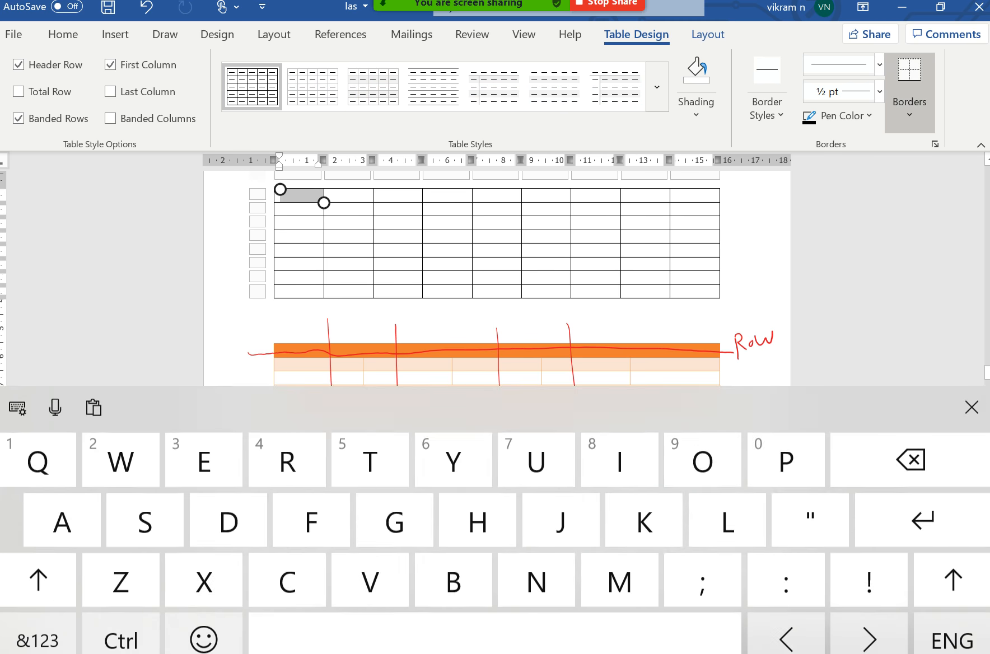
{"action": "left_click", "coordinate": [657, 87]}
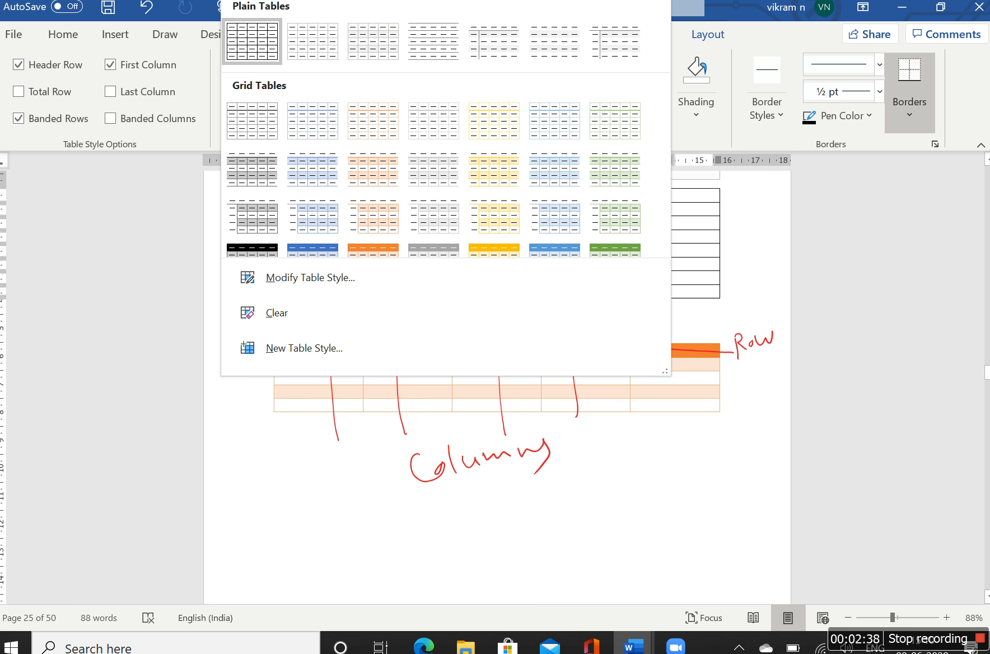
{"action": "left_click", "coordinate": [251, 217]}
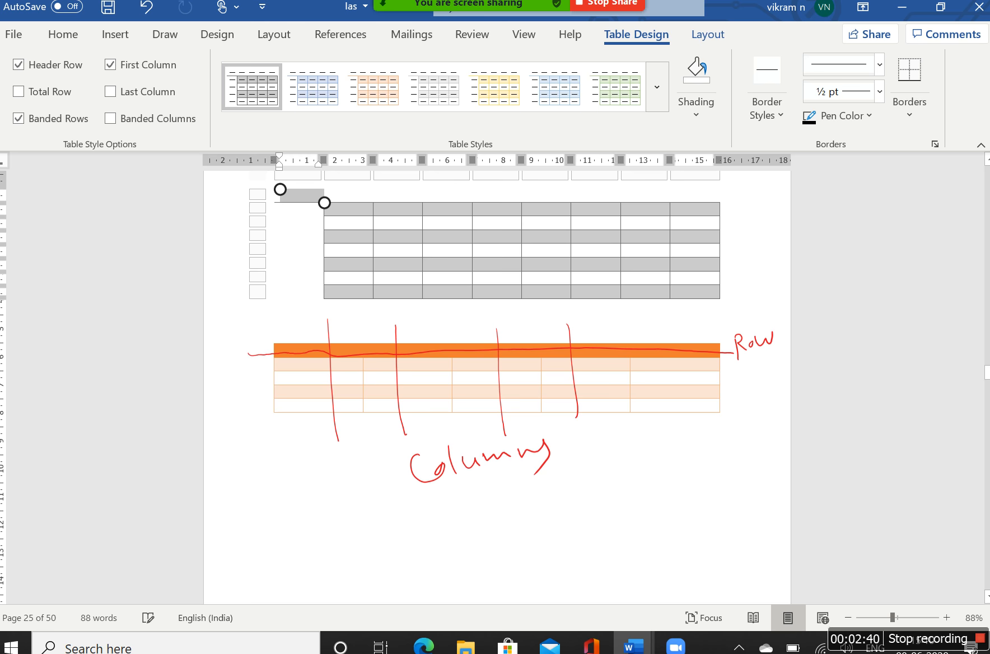
Apply the light blue banded Grid Tables style without a filled header to the 9x8 table
{"action": "left_click", "coordinate": [554, 87]}
{"action": "left_click", "coordinate": [657, 87]}
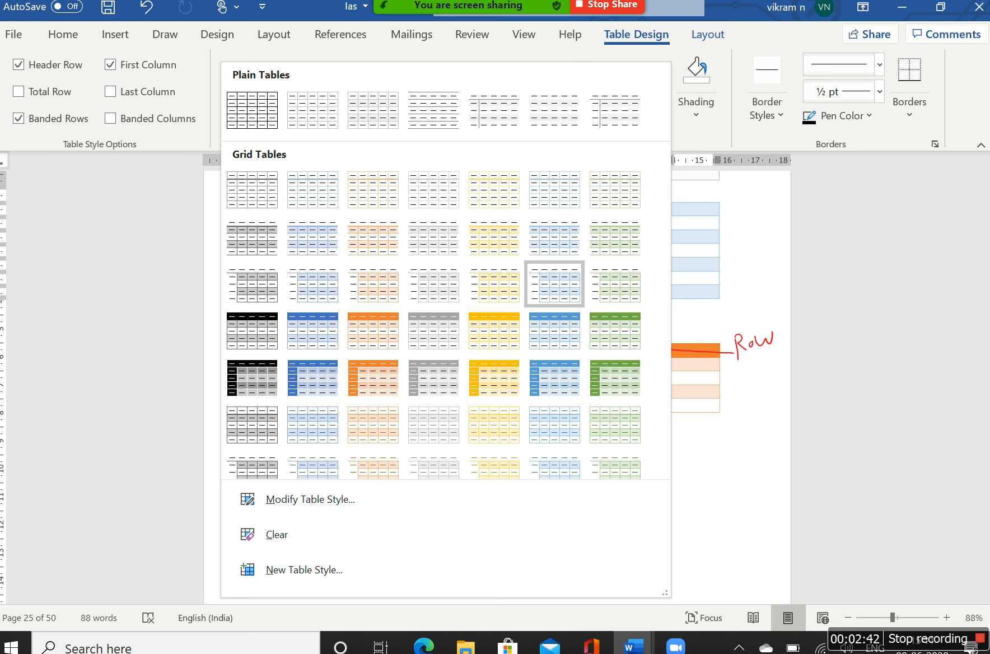
Switch to Zoom to read the group chat messages and check the meeting's full participants list
{"action": "left_click", "coordinate": [846, 20]}
{"action": "left_click", "coordinate": [750, 53]}
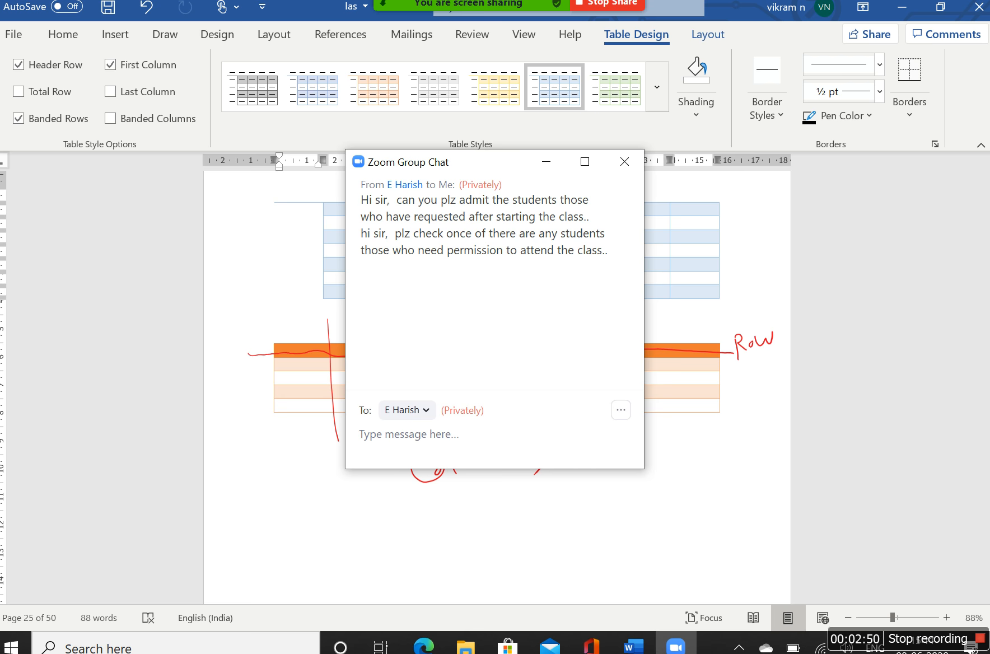
{"action": "mouse_move", "coordinate": [453, 4]}
{"action": "left_click", "coordinate": [452, 17]}
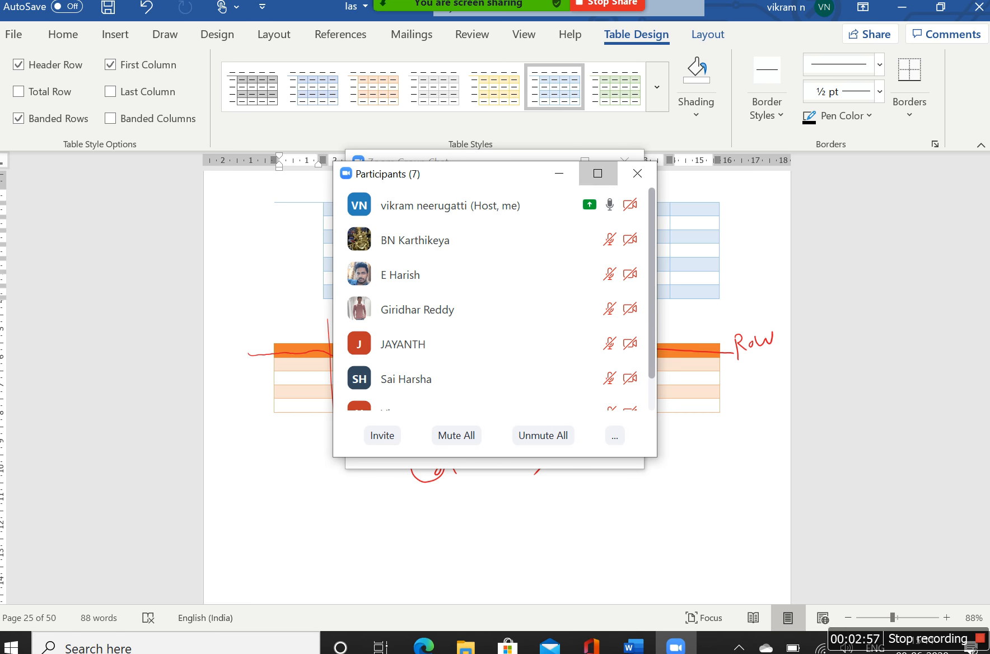
{"action": "left_click", "coordinate": [597, 173]}
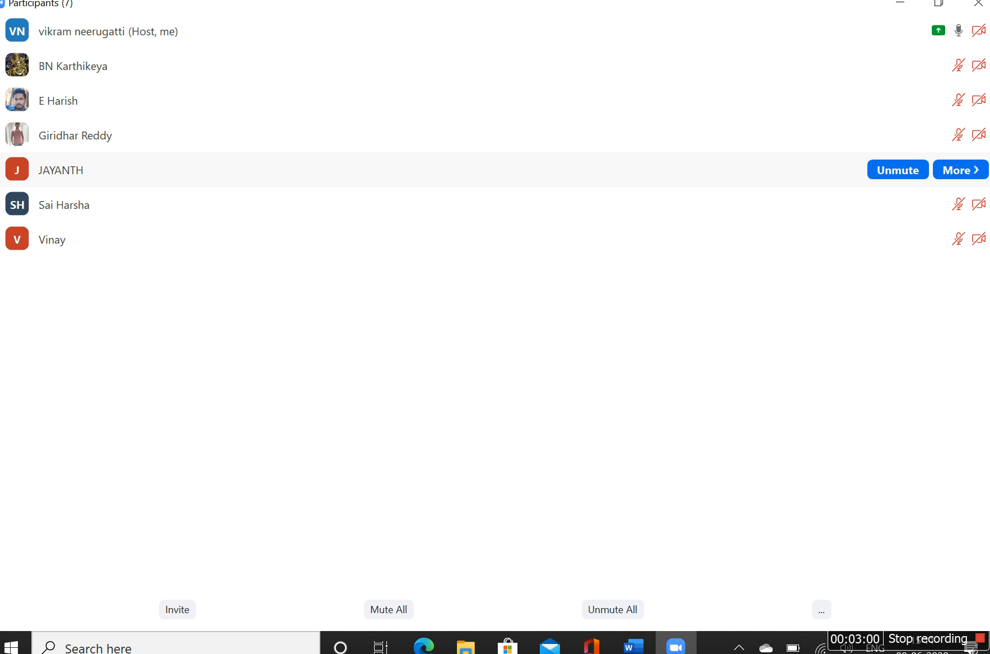
{"action": "left_click", "coordinate": [901, 4]}
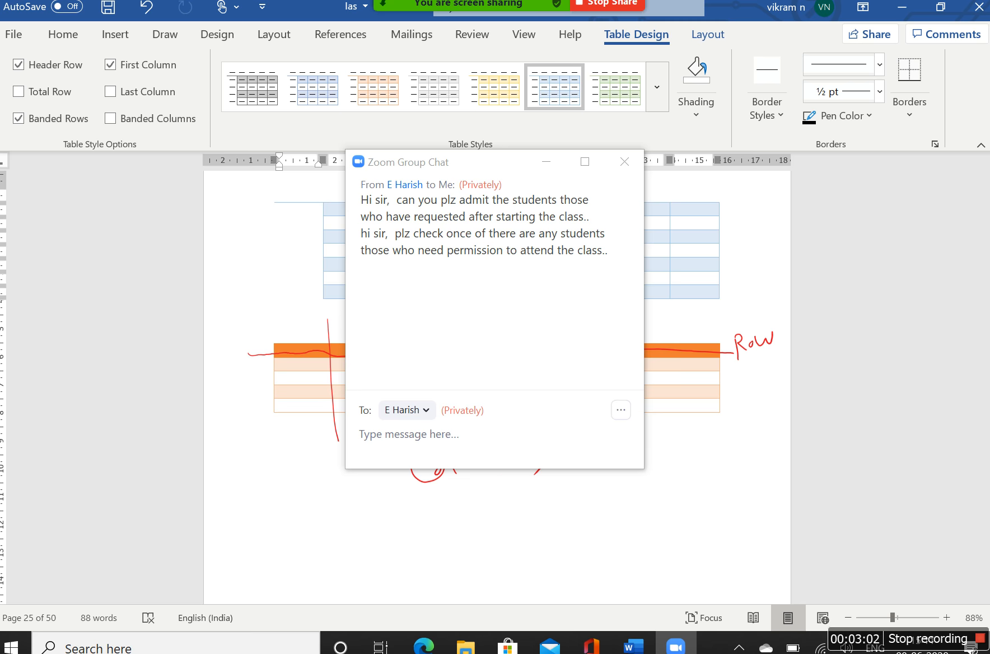
Send the private chat reply "Done sir" and return to the Word document
{"action": "left_click", "coordinate": [389, 440]}
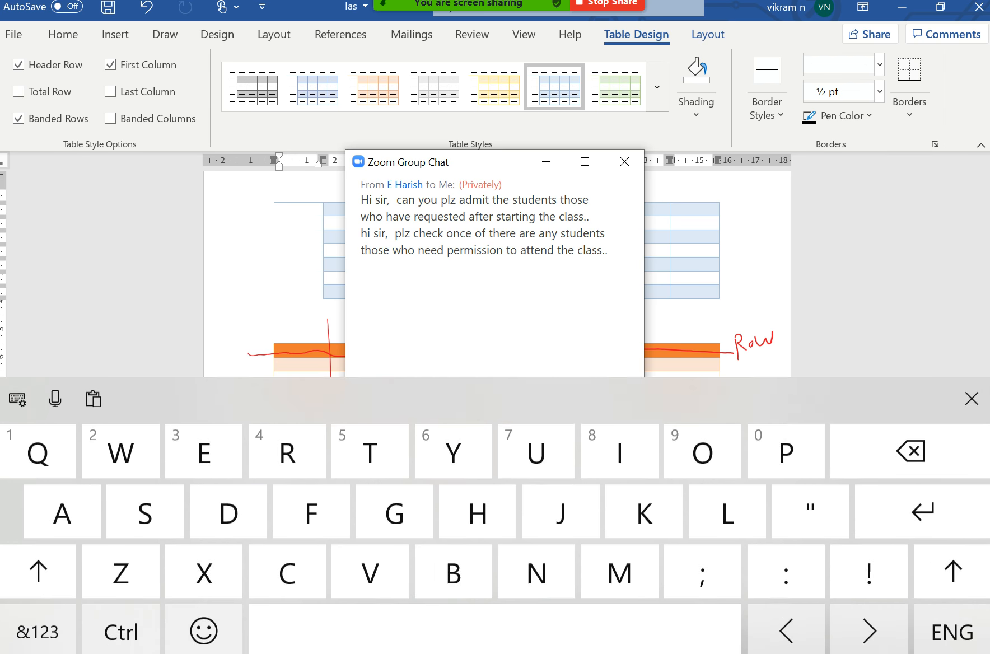
{"action": "type", "text": "Done"}
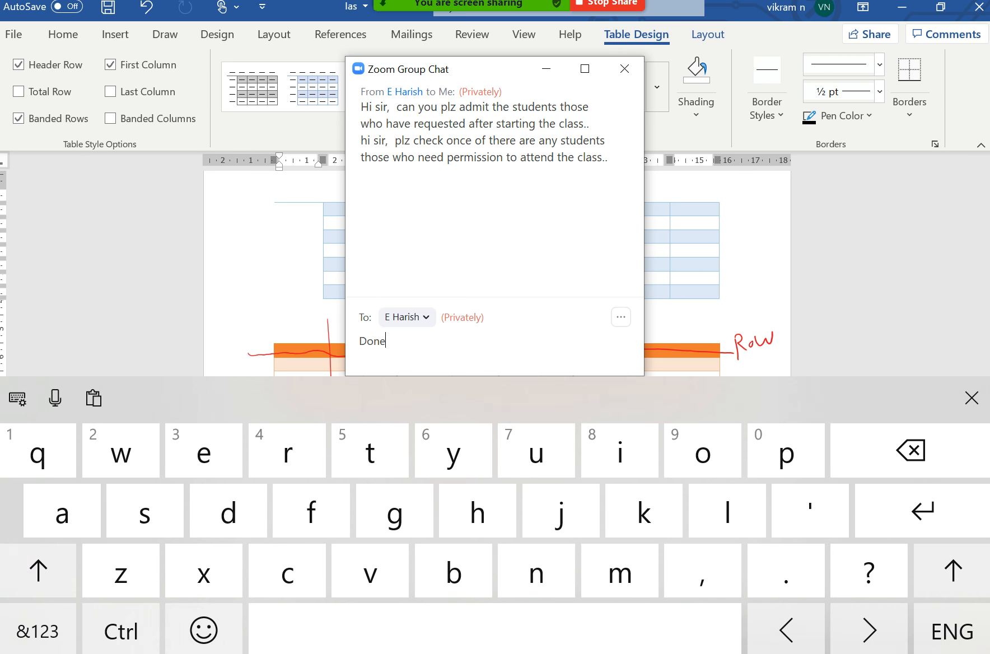
{"action": "type", "text": " sir"}
{"action": "key", "text": "Return"}
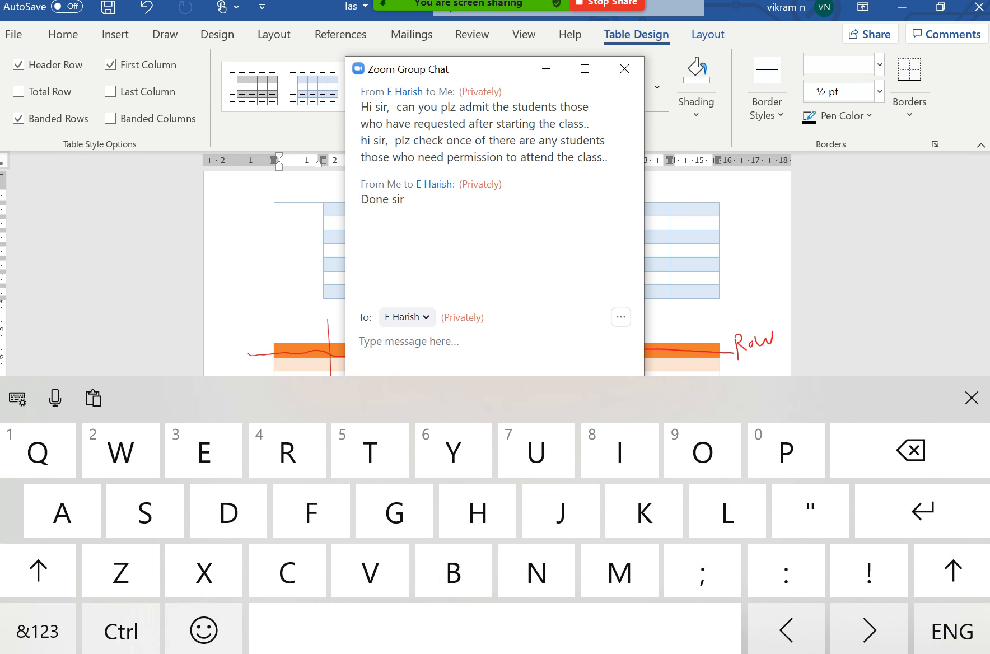
{"action": "left_click", "coordinate": [546, 68]}
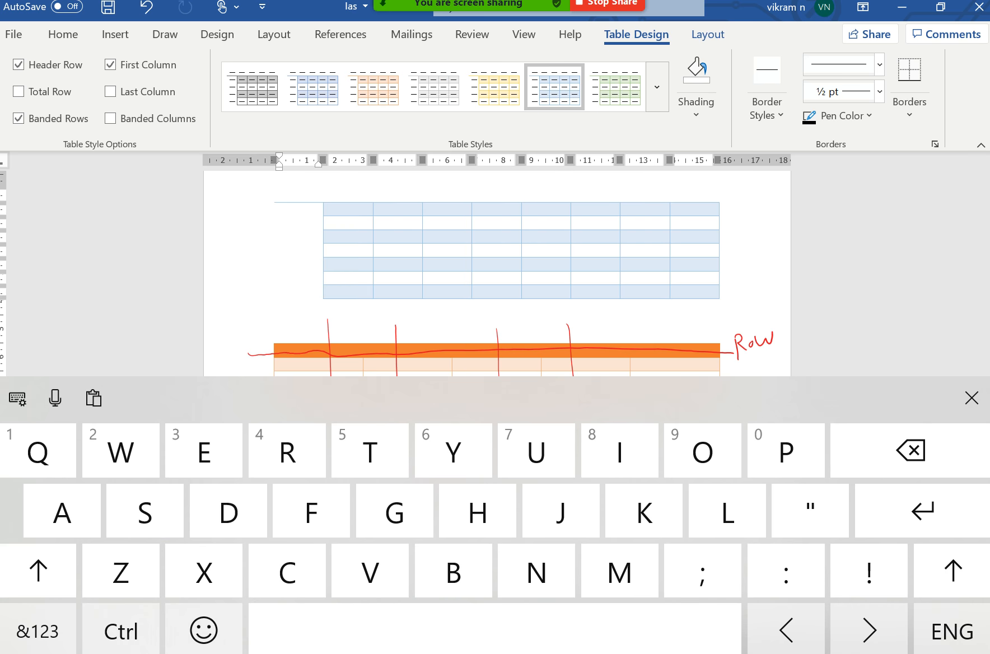
{"action": "left_click", "coordinate": [971, 399]}
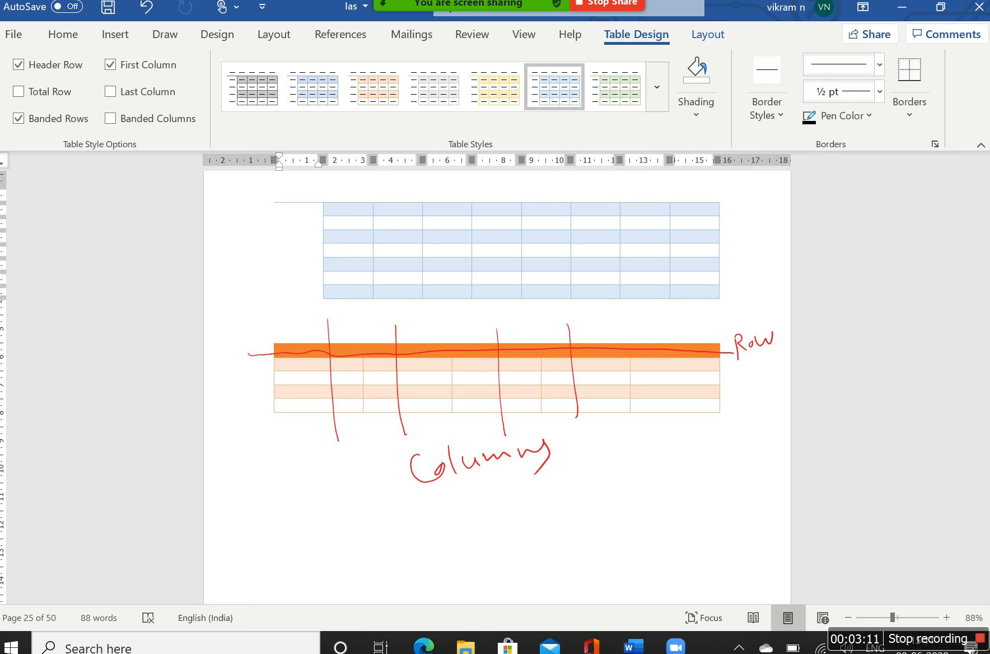
Enter the headings "s.no" and "class" in the second and third cells of the blue table's first row
{"action": "left_click", "coordinate": [330, 209]}
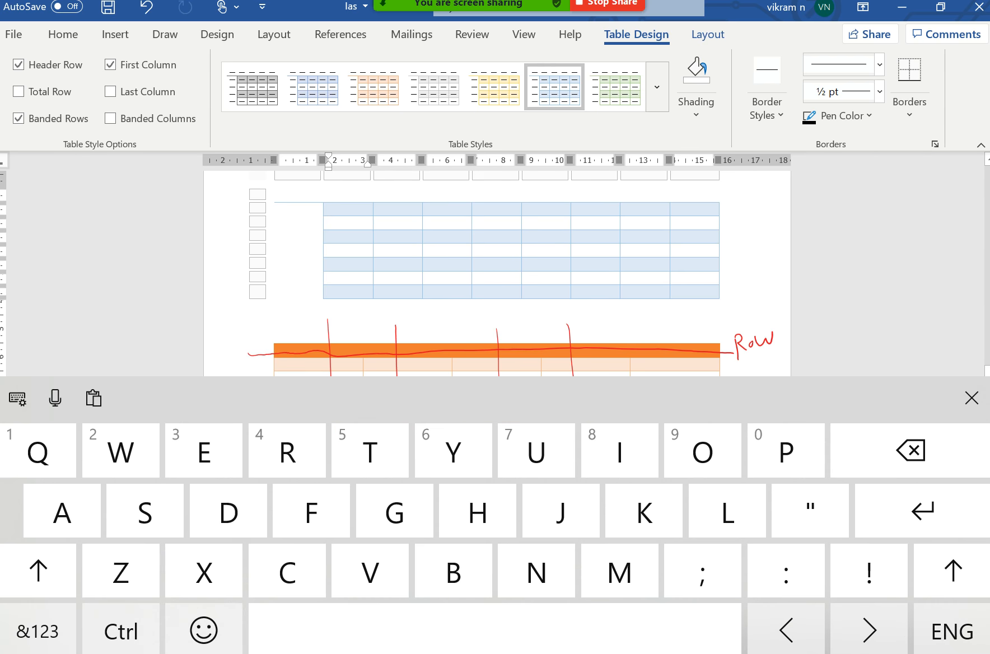
{"action": "type", "text": "Fd"}
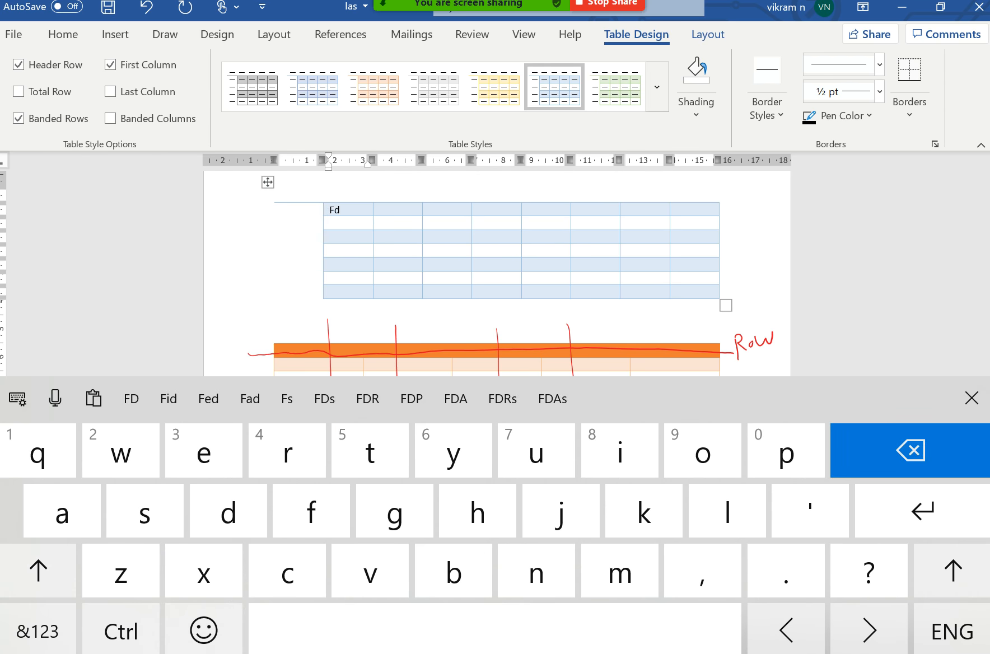
{"action": "type", "text": "s.no"}
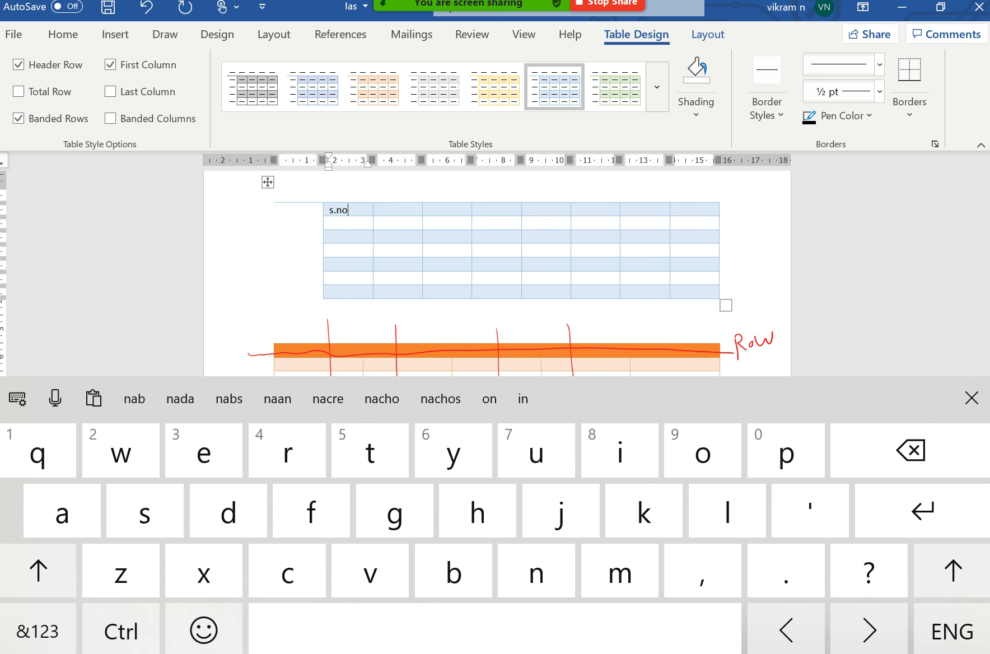
{"action": "left_click", "coordinate": [379, 213]}
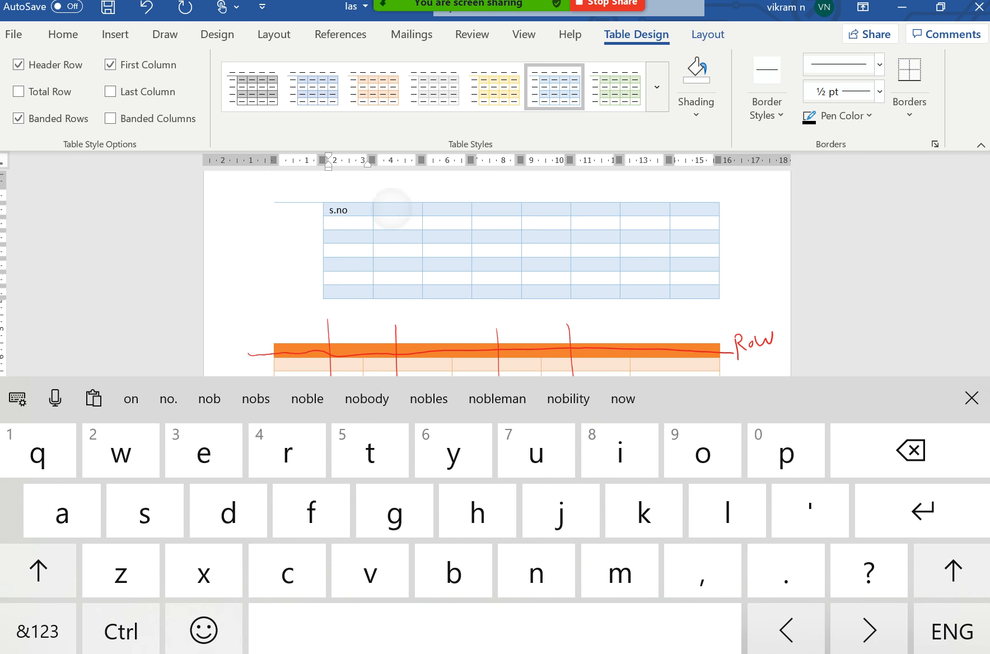
{"action": "type", "text": "class"}
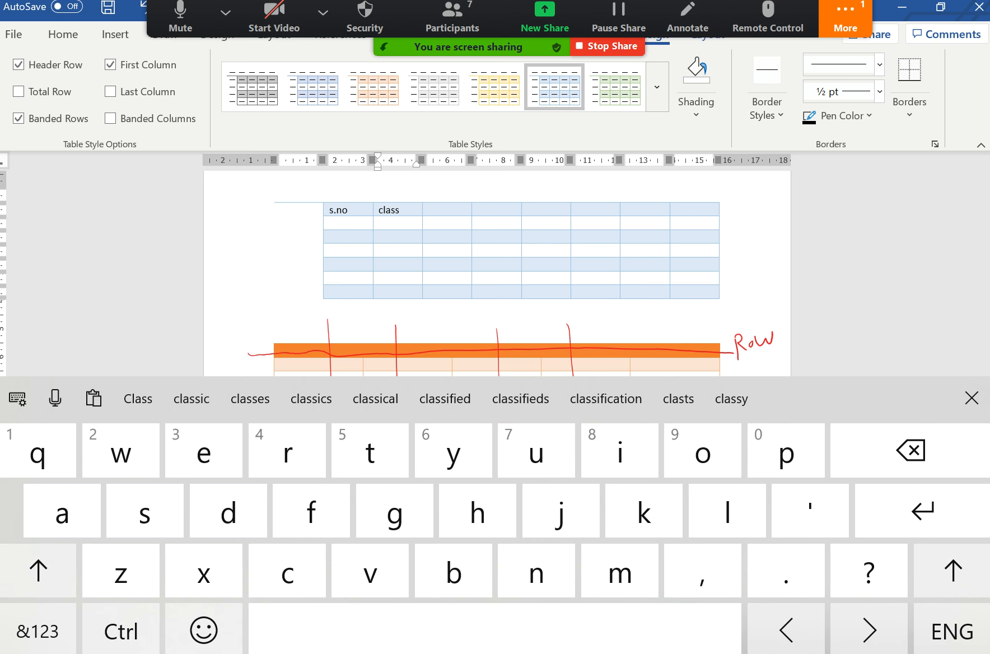
{"action": "left_click", "coordinate": [428, 236]}
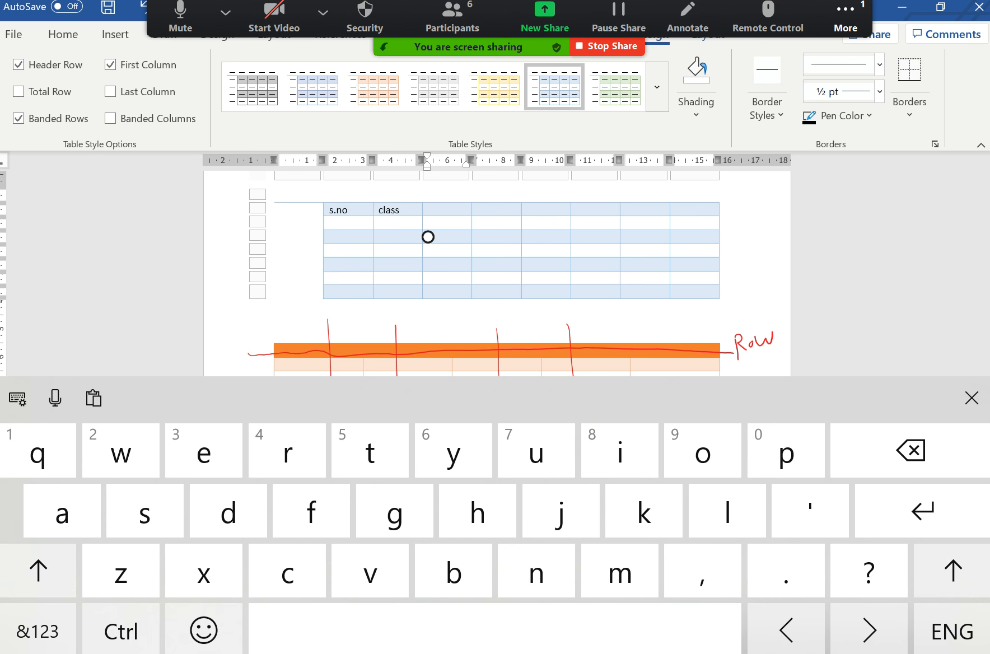
Read the new private message in the Zoom chat, and minimize the chat
{"action": "left_click", "coordinate": [846, 16]}
{"action": "left_click", "coordinate": [752, 53]}
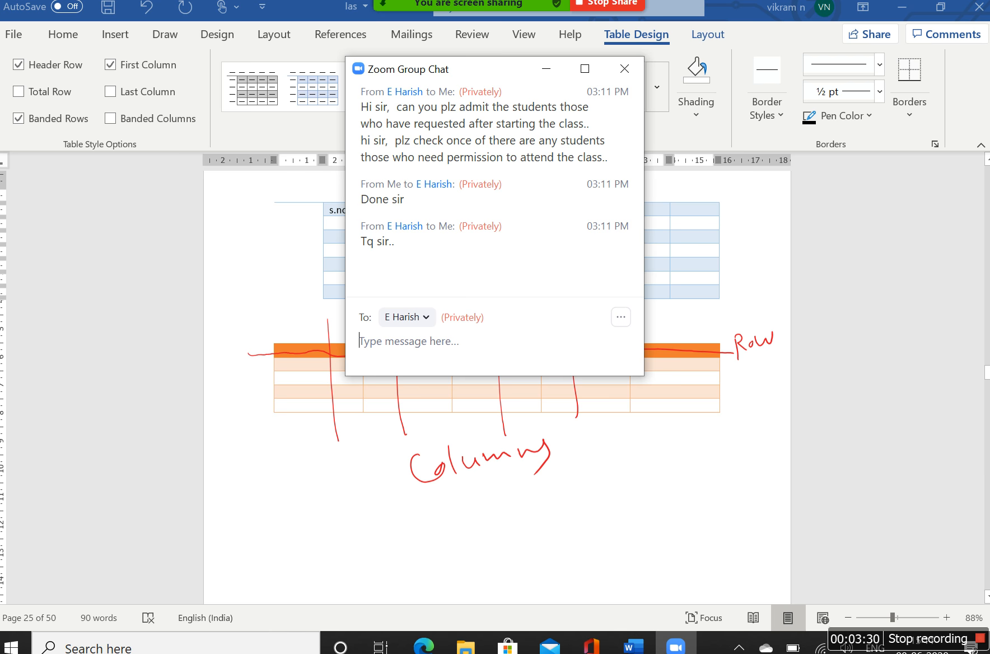
{"action": "left_click", "coordinate": [320, 341]}
{"action": "left_click", "coordinate": [546, 69]}
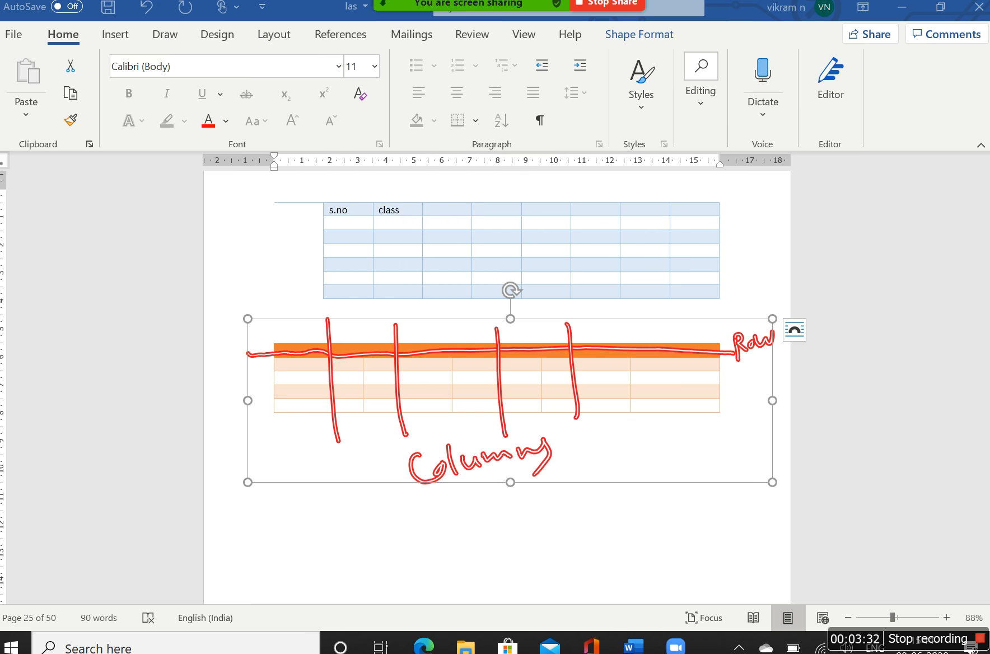
Enter the headings "Roll no" and "name" in the two cells following "class" in the blue table
{"action": "left_click", "coordinate": [428, 224]}
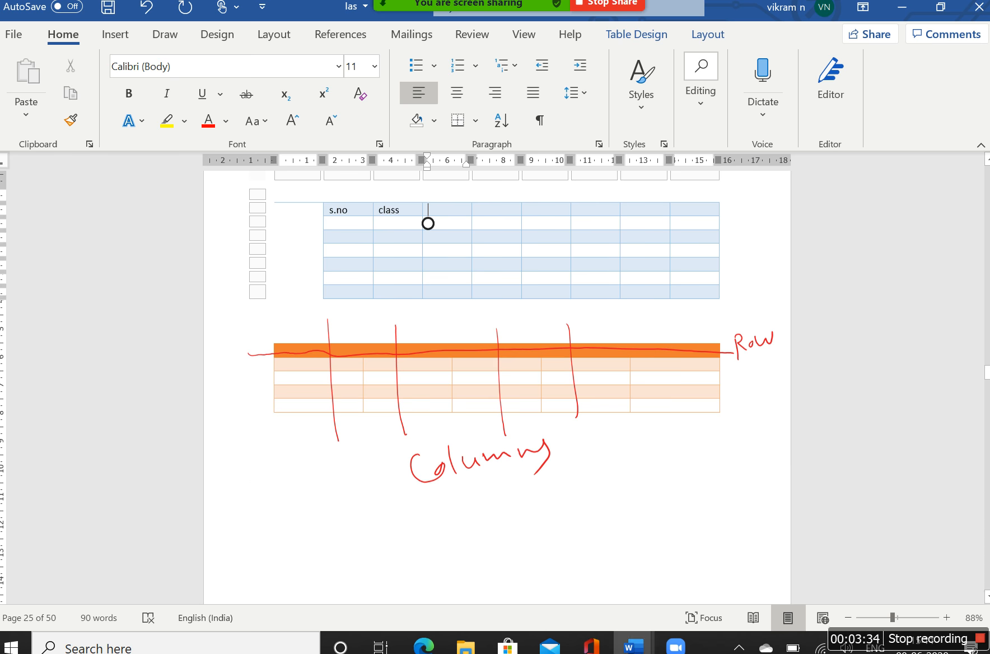
{"action": "type", "text": "F"}
{"action": "key", "text": "BackSpace"}
{"action": "type", "text": "rol"}
{"action": "type", "text": "no"}
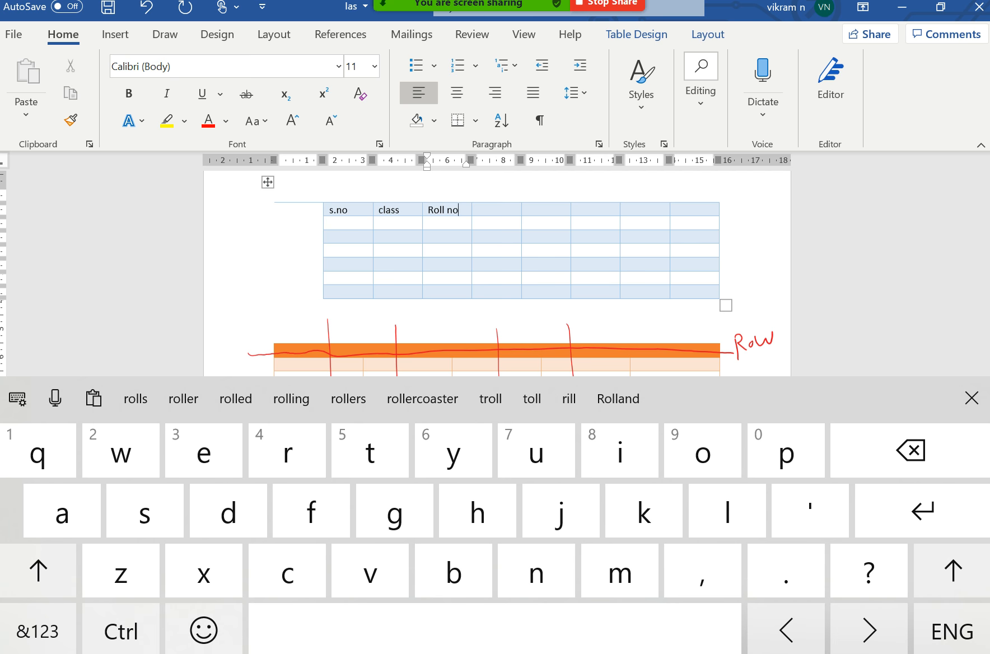
{"action": "left_click", "coordinate": [478, 224]}
{"action": "type", "text": "name"}
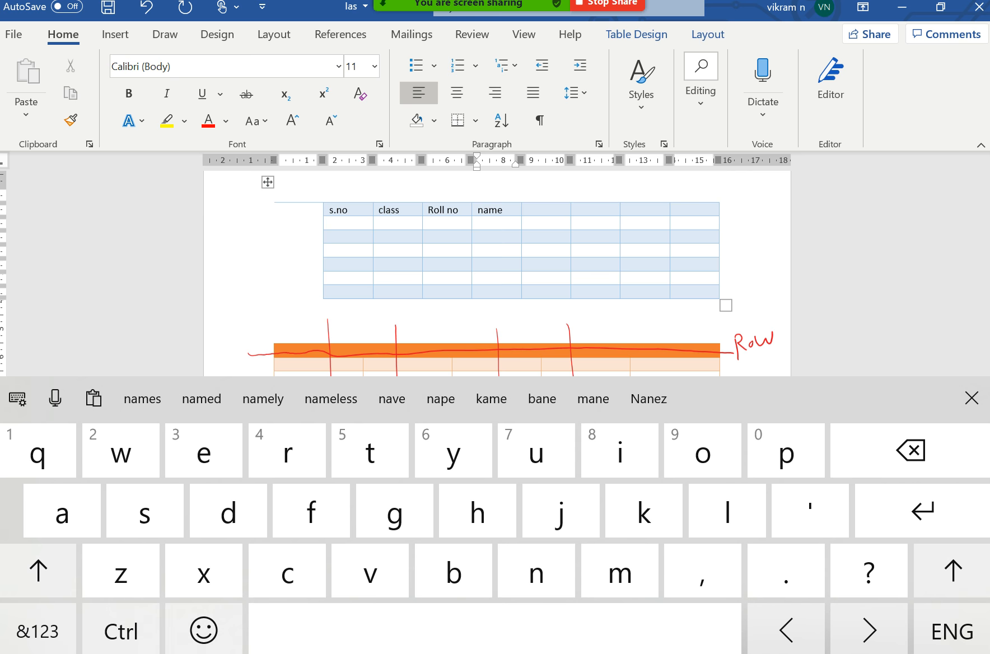
{"action": "left_click", "coordinate": [971, 398]}
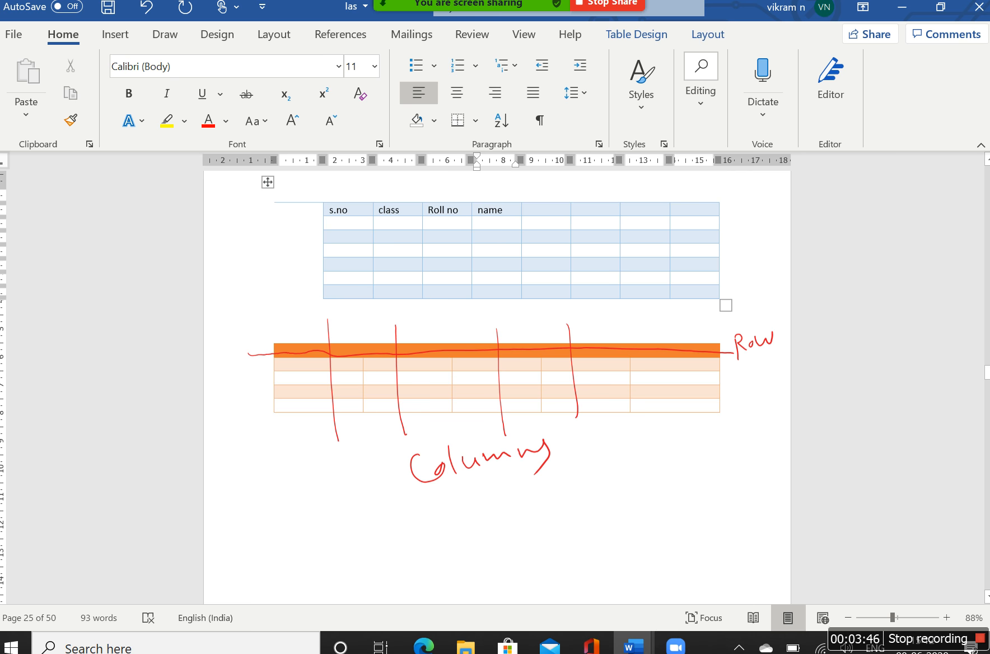
Make the headings "s.no" and "class" and the word "Roll" bold
{"action": "double_click", "coordinate": [338, 210]}
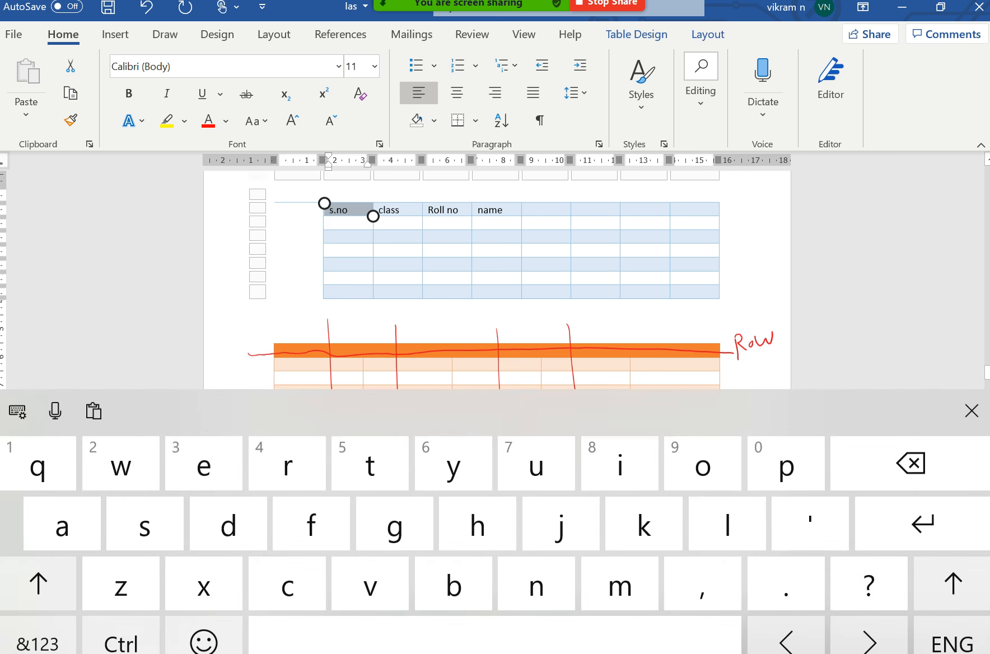
{"action": "left_click", "coordinate": [292, 121]}
{"action": "left_click", "coordinate": [128, 94]}
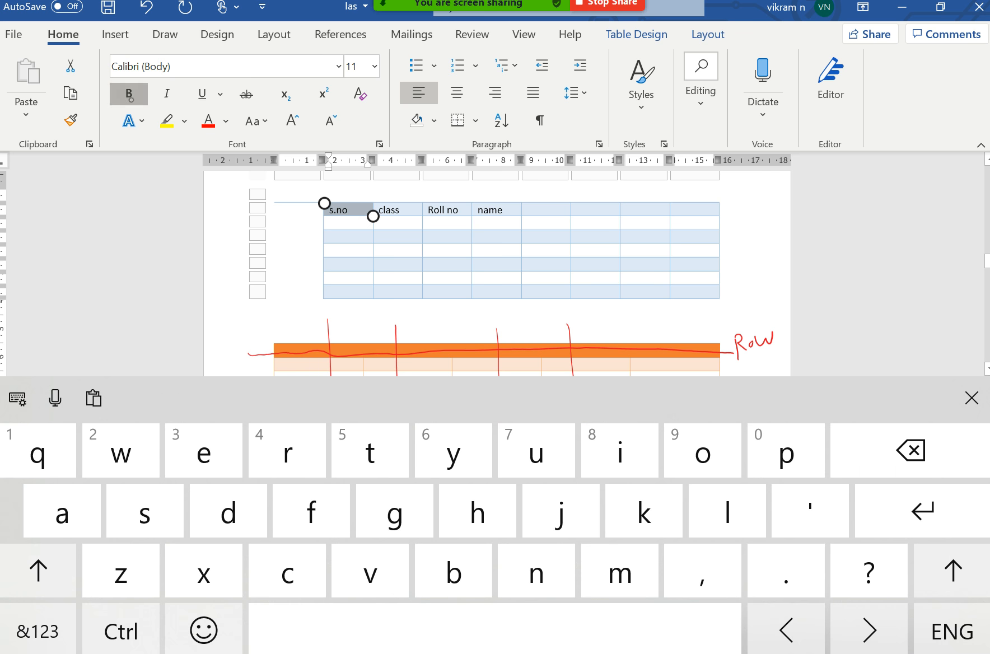
{"action": "left_click", "coordinate": [399, 210]}
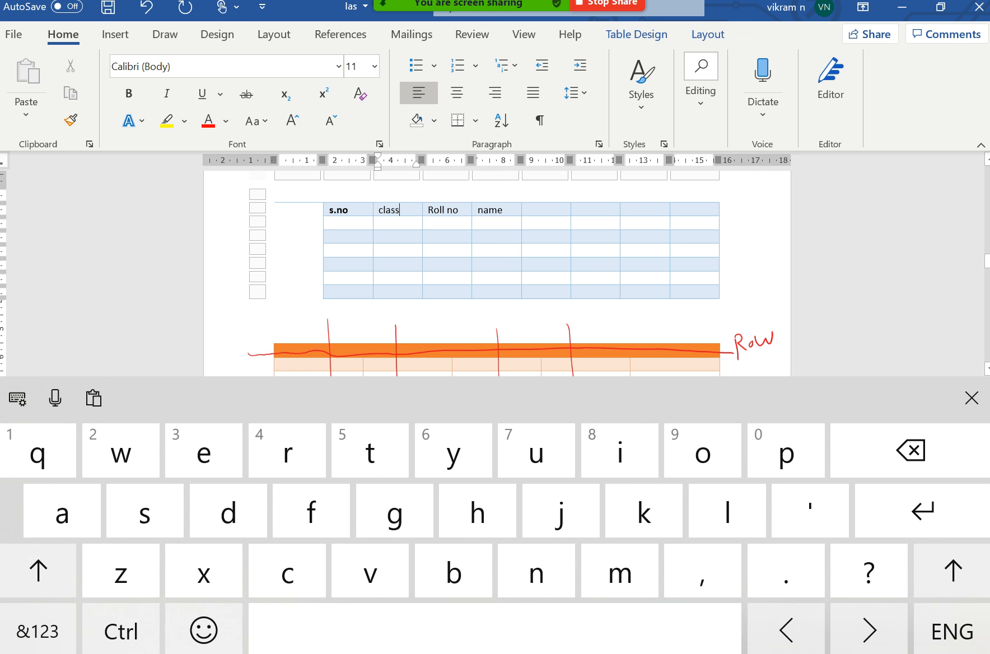
{"action": "double_click", "coordinate": [390, 210]}
{"action": "left_click", "coordinate": [128, 94]}
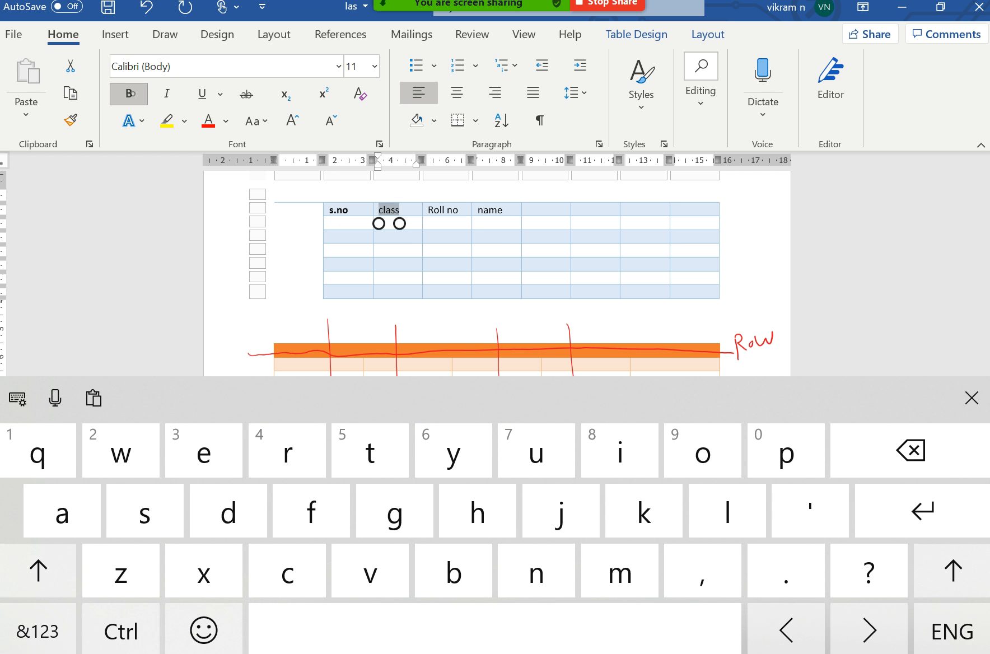
{"action": "double_click", "coordinate": [452, 210]}
{"action": "double_click", "coordinate": [436, 210]}
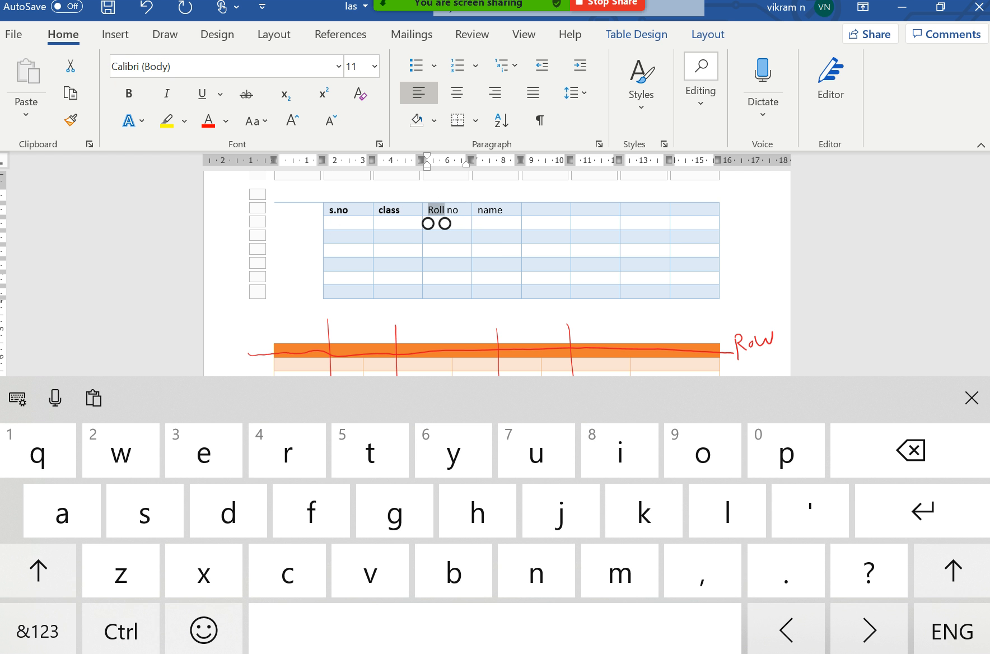
{"action": "left_click", "coordinate": [129, 94]}
Make the heading "name" italic and underlined
{"action": "double_click", "coordinate": [493, 222]}
{"action": "double_click", "coordinate": [490, 210]}
{"action": "left_click", "coordinate": [166, 93]}
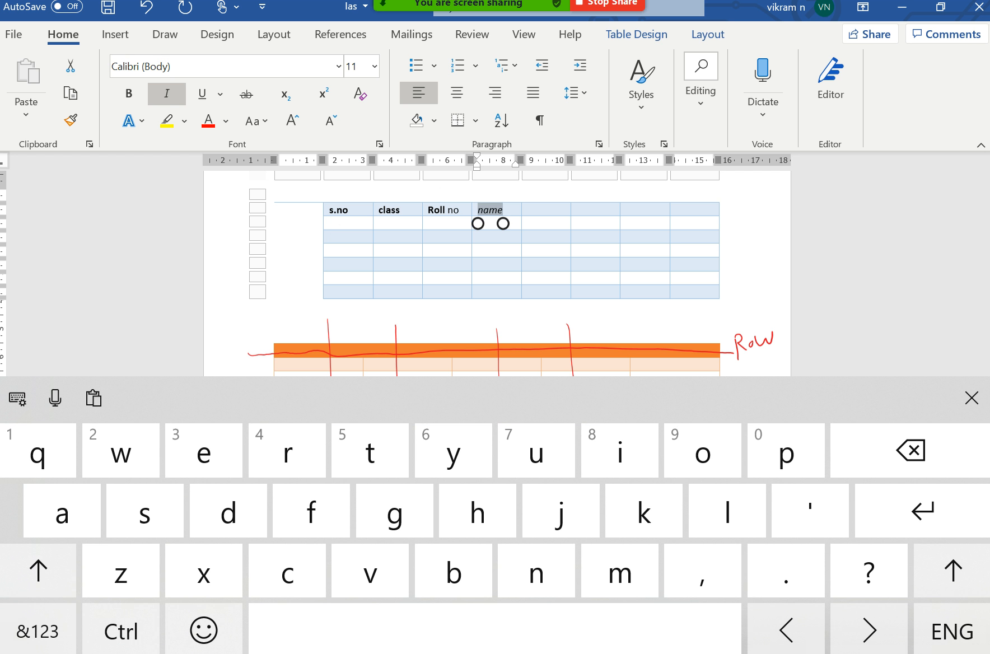
{"action": "left_click", "coordinate": [202, 94]}
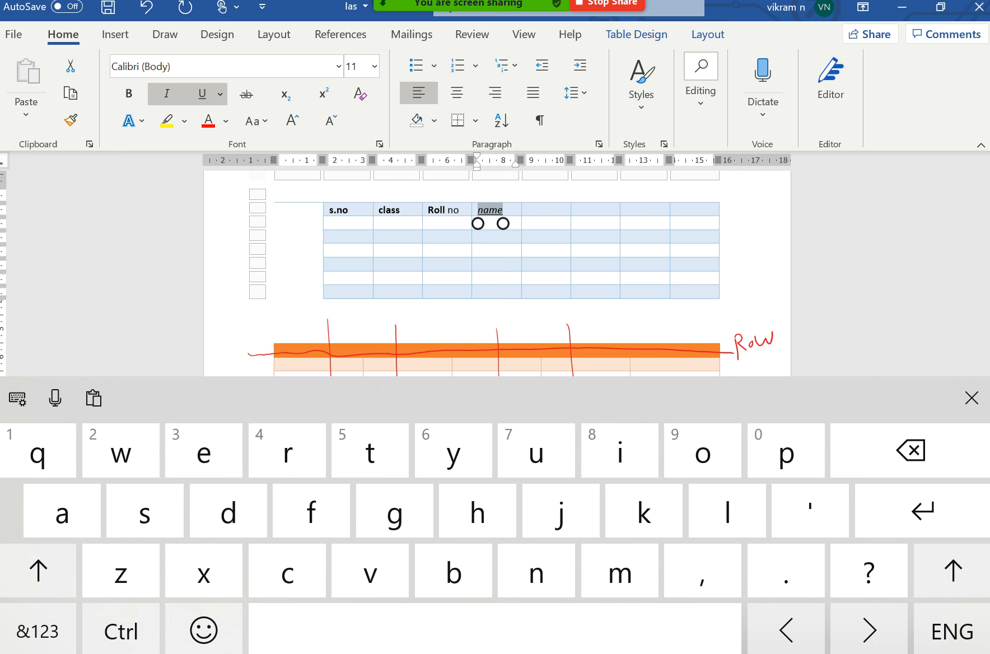
{"action": "left_click", "coordinate": [972, 398]}
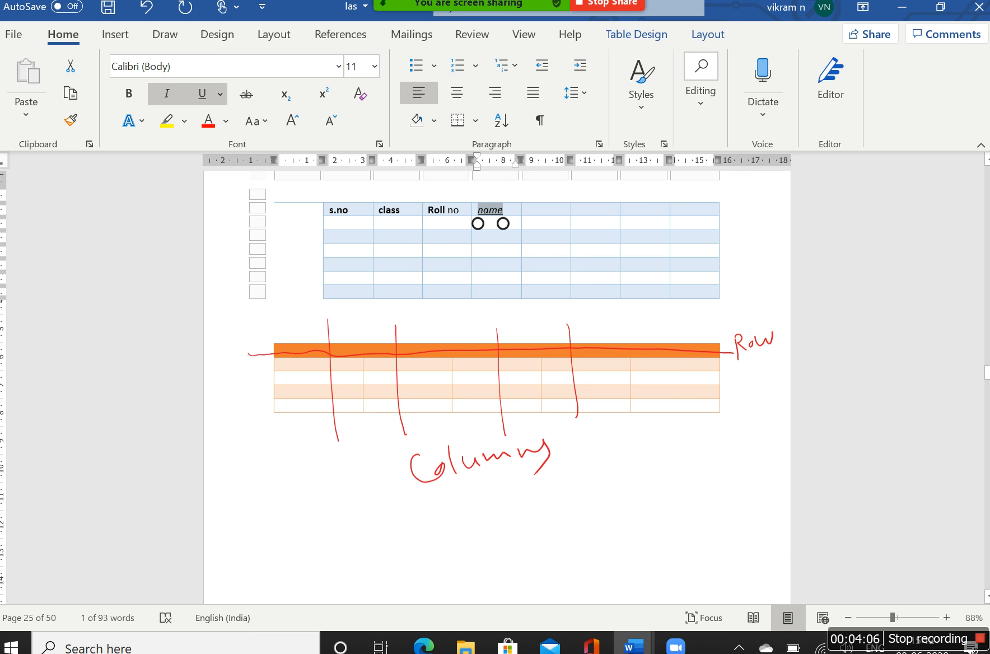
Show the available table styles, and admit the waiting participant to the Zoom meeting
{"action": "left_click", "coordinate": [636, 34]}
{"action": "left_click", "coordinate": [657, 87]}
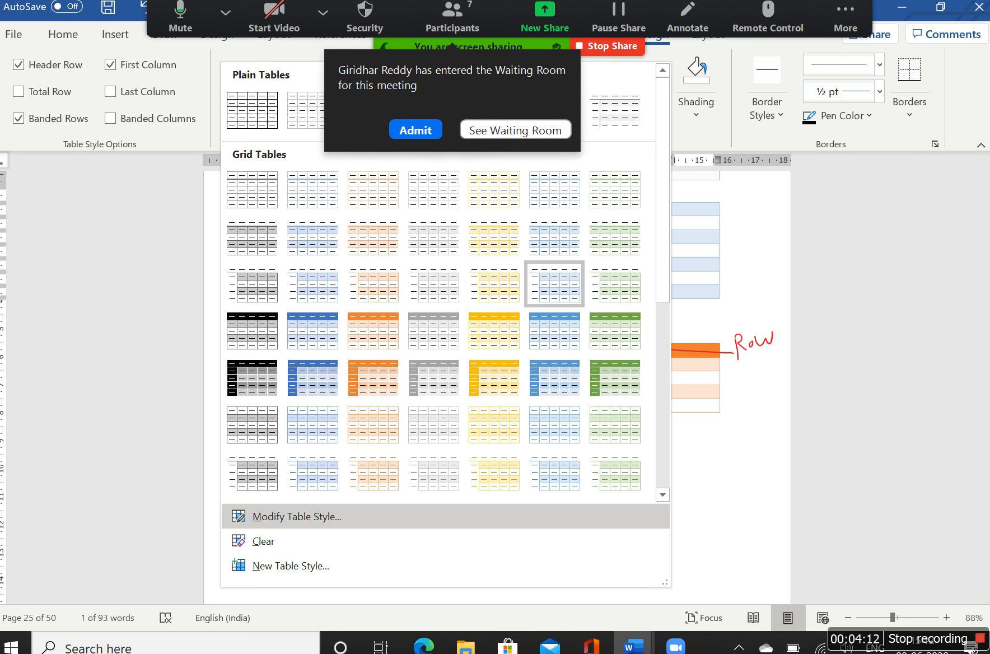
{"action": "left_click", "coordinate": [416, 130]}
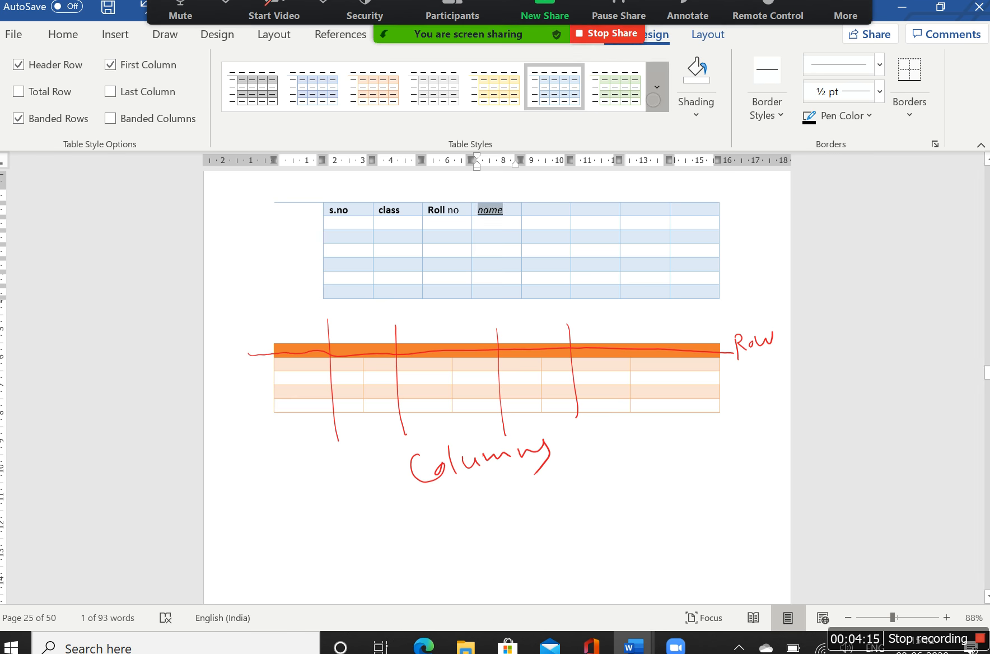
Examine the options for creating a new table style, and close them without creating one
{"action": "left_click", "coordinate": [657, 87]}
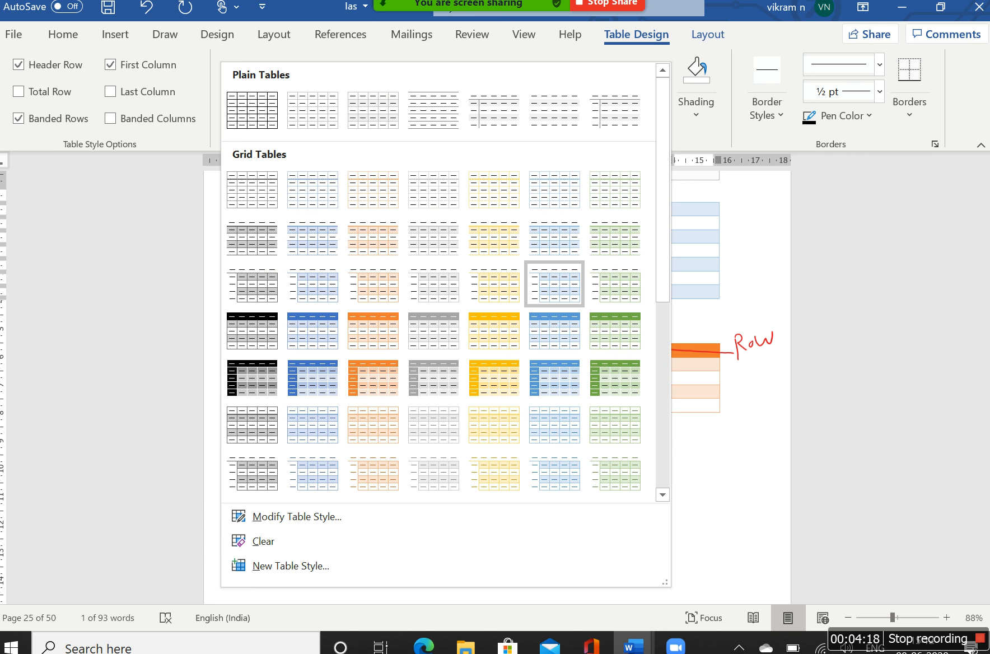
{"action": "left_click", "coordinate": [302, 565]}
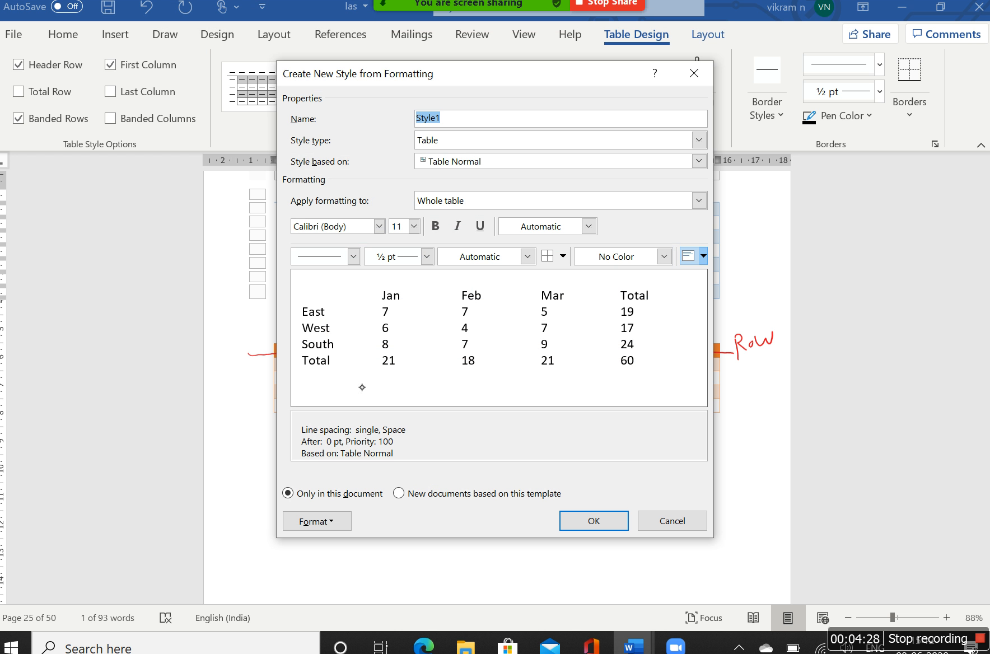
{"action": "left_click", "coordinate": [693, 73]}
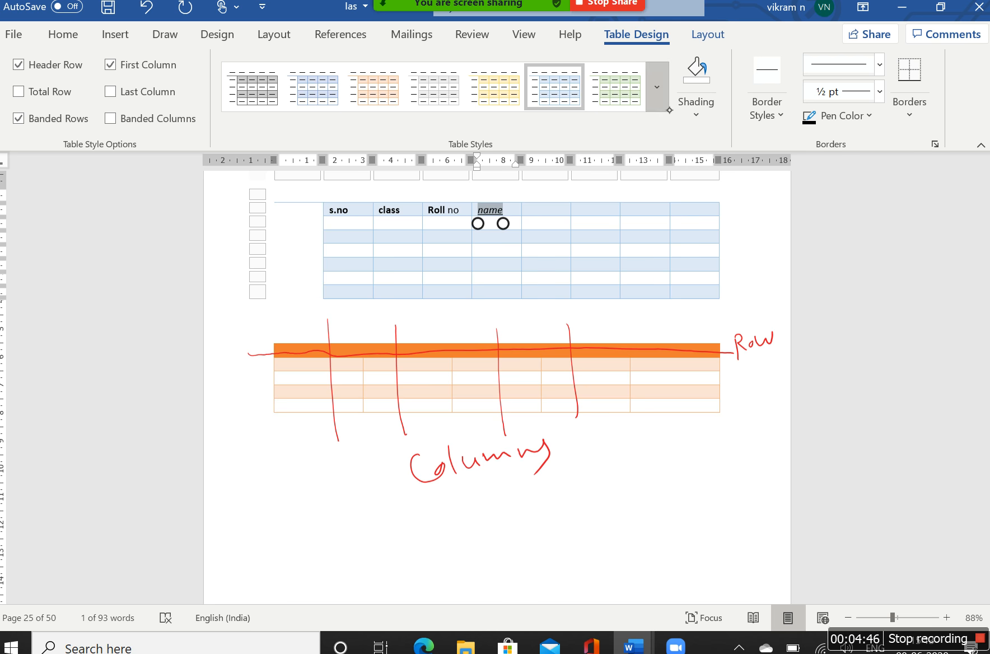
Try the plain and light green grid styles on the headings table, and apply the green banded grid style with a solid header row
{"action": "left_click", "coordinate": [657, 87]}
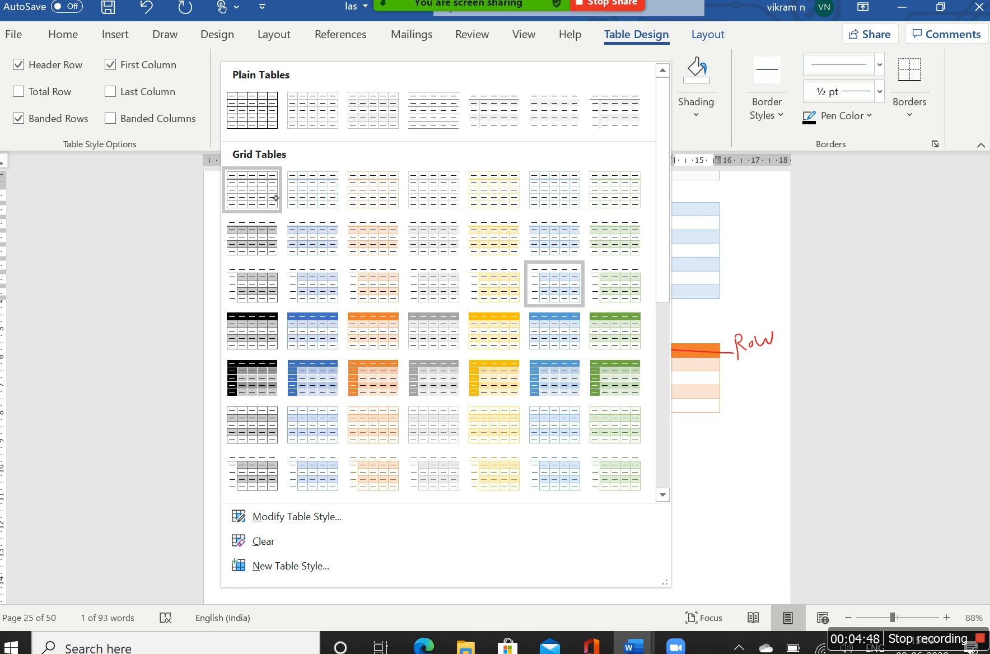
{"action": "left_click", "coordinate": [265, 206]}
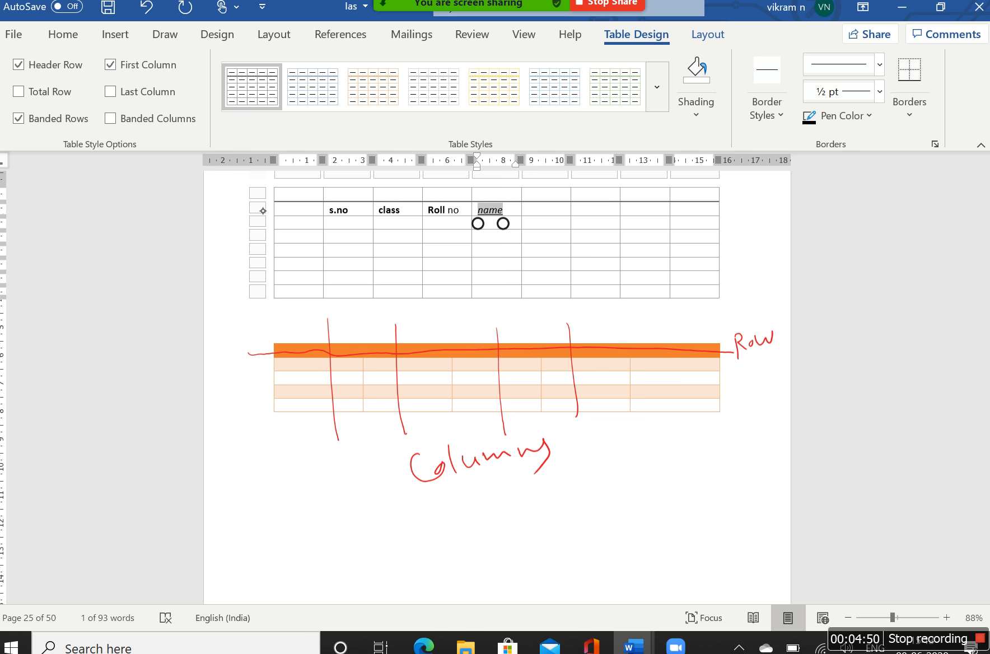
{"action": "left_click", "coordinate": [637, 102]}
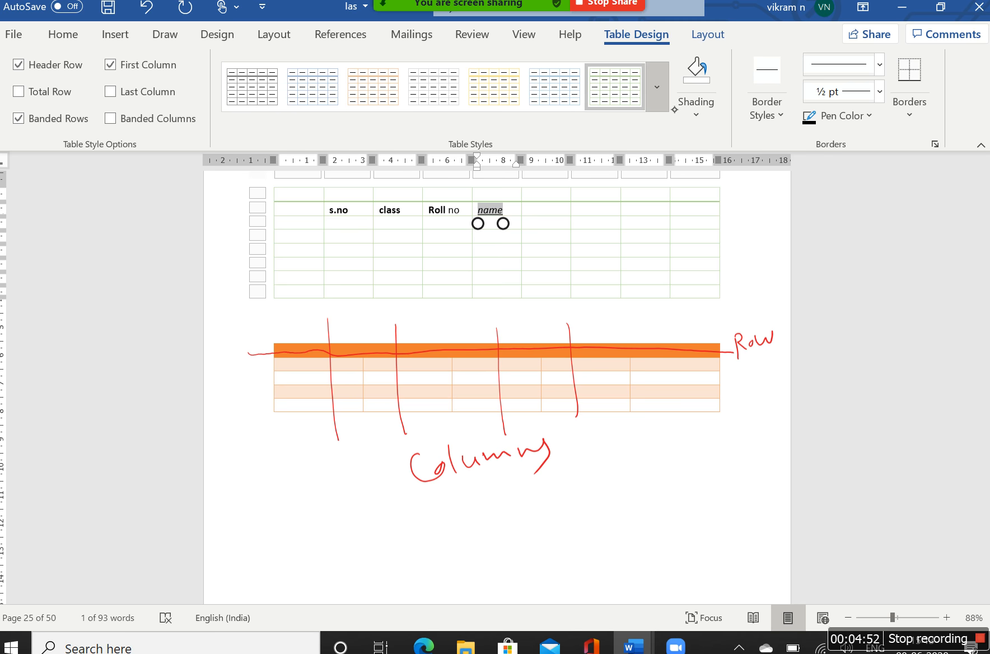
{"action": "left_click", "coordinate": [660, 104]}
{"action": "left_click", "coordinate": [626, 333]}
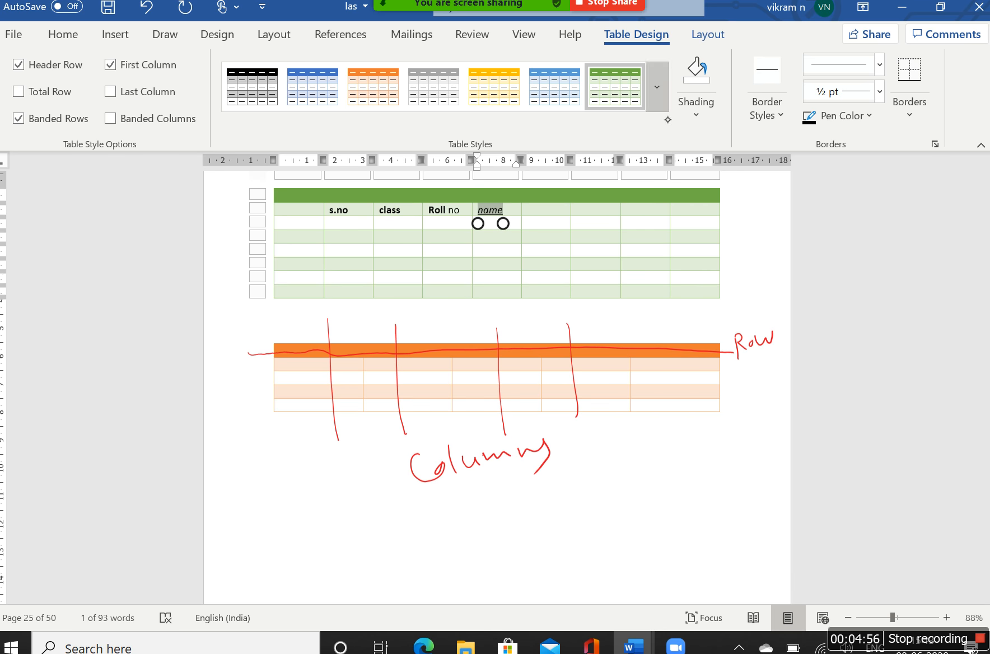
Shade the "name" heading cell dark orange and the "Roll no" heading cell red
{"action": "left_click", "coordinate": [715, 127]}
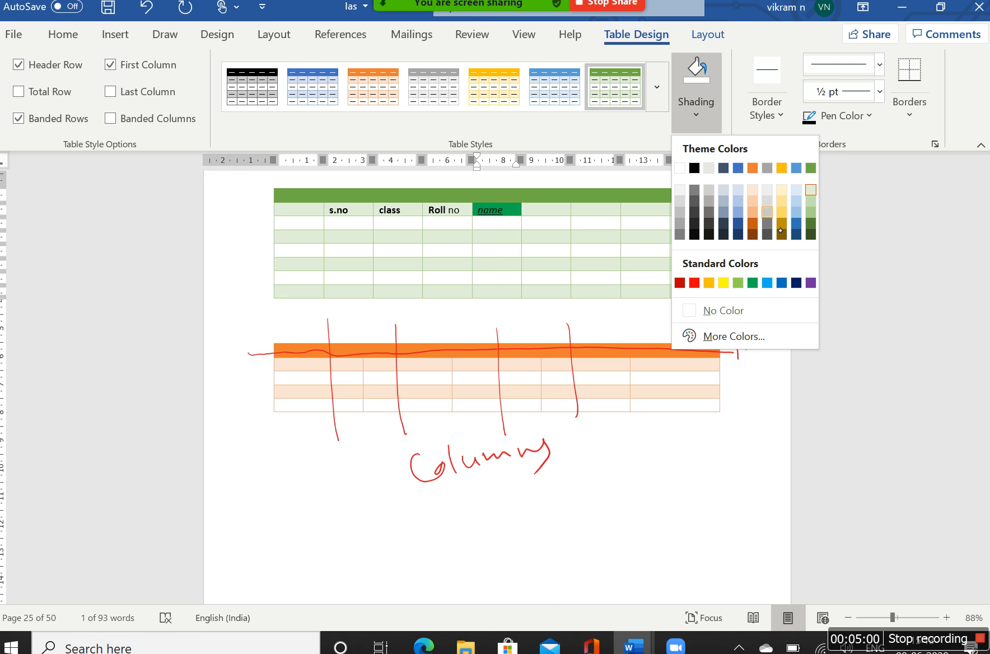
{"action": "left_click", "coordinate": [752, 223]}
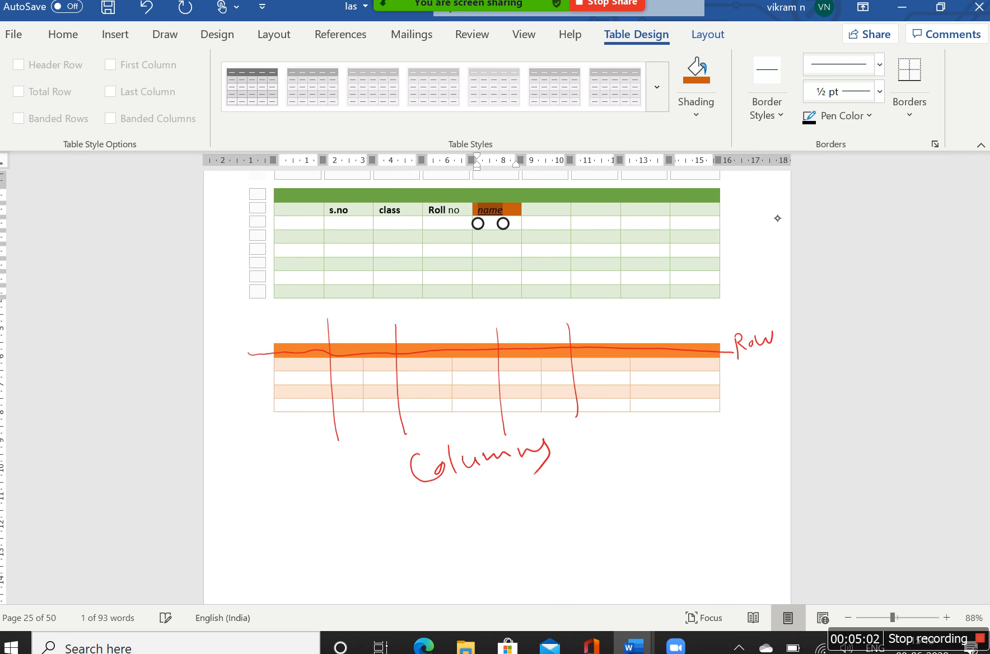
{"action": "left_click", "coordinate": [450, 210]}
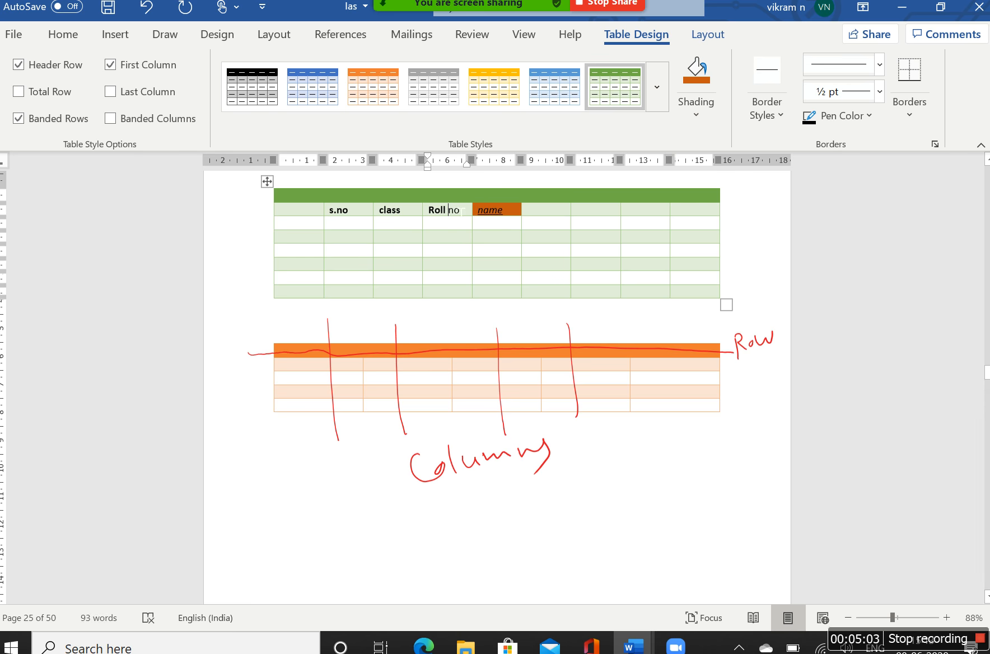
{"action": "left_click", "coordinate": [696, 115]}
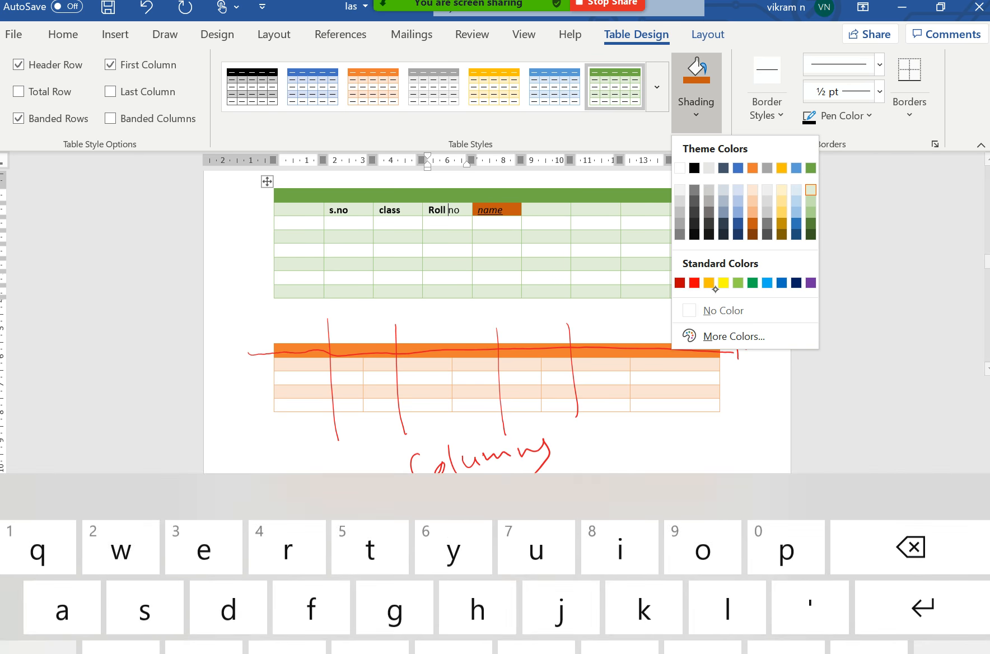
{"action": "left_click", "coordinate": [692, 286]}
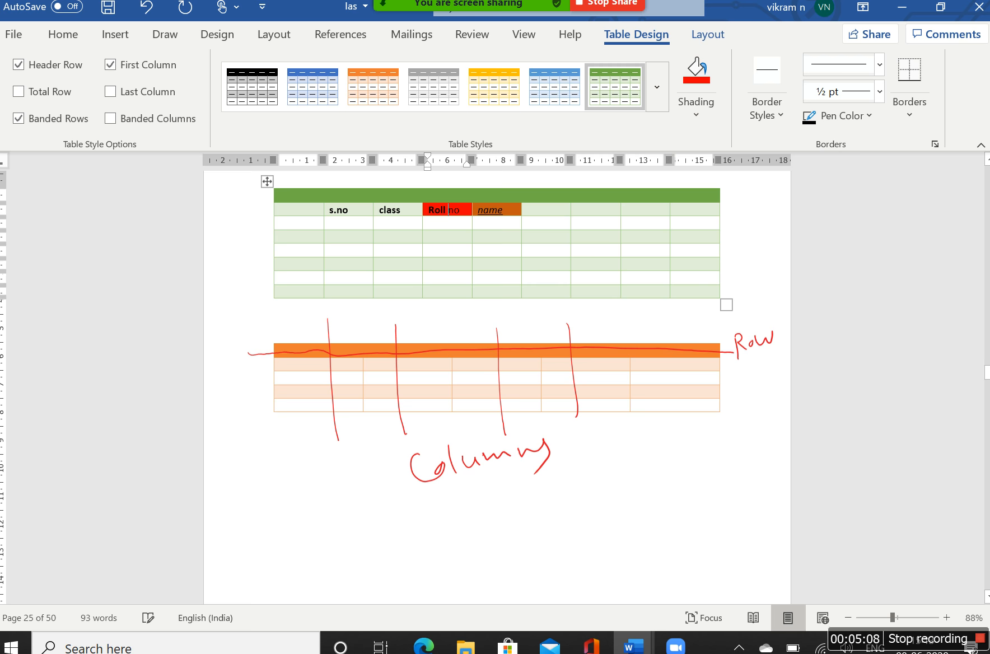
Change the shading of the "Roll no" heading cell to green
{"action": "left_click", "coordinate": [342, 211]}
{"action": "left_click", "coordinate": [342, 211]}
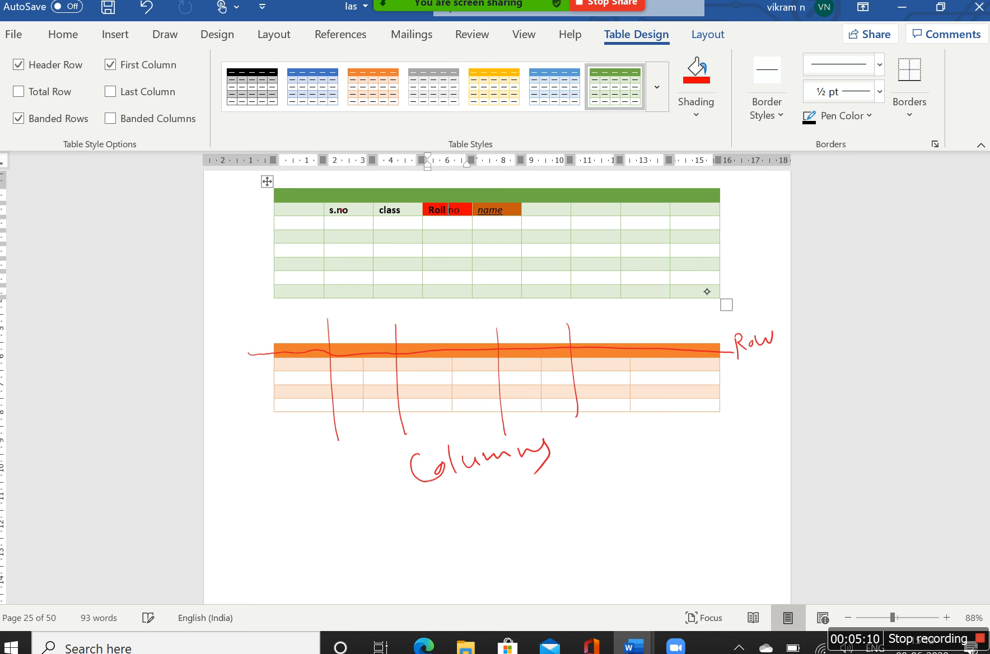
{"action": "left_click", "coordinate": [696, 112]}
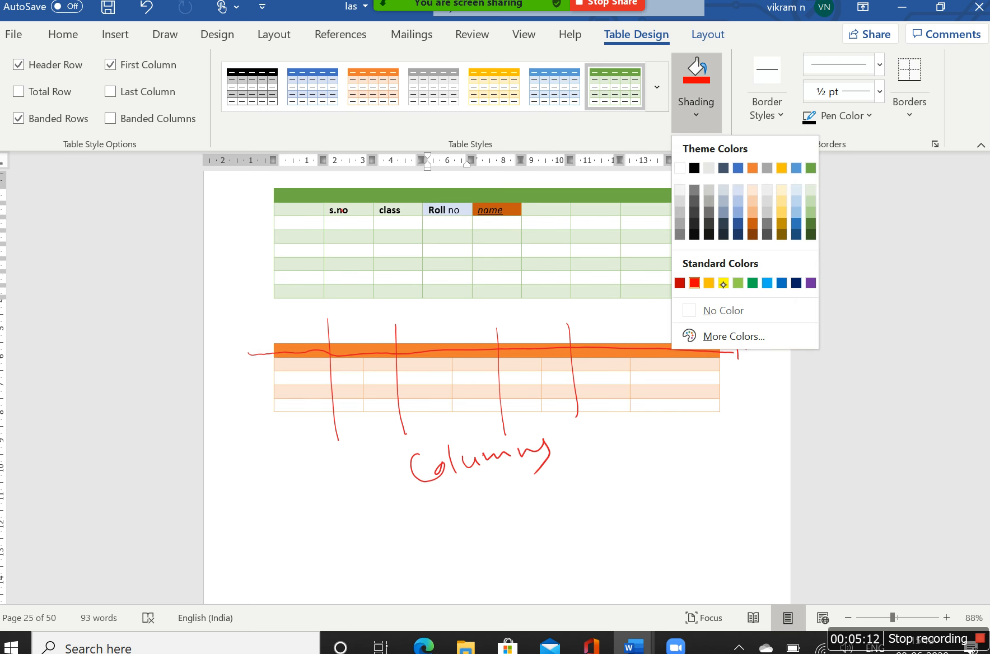
{"action": "left_click", "coordinate": [752, 282]}
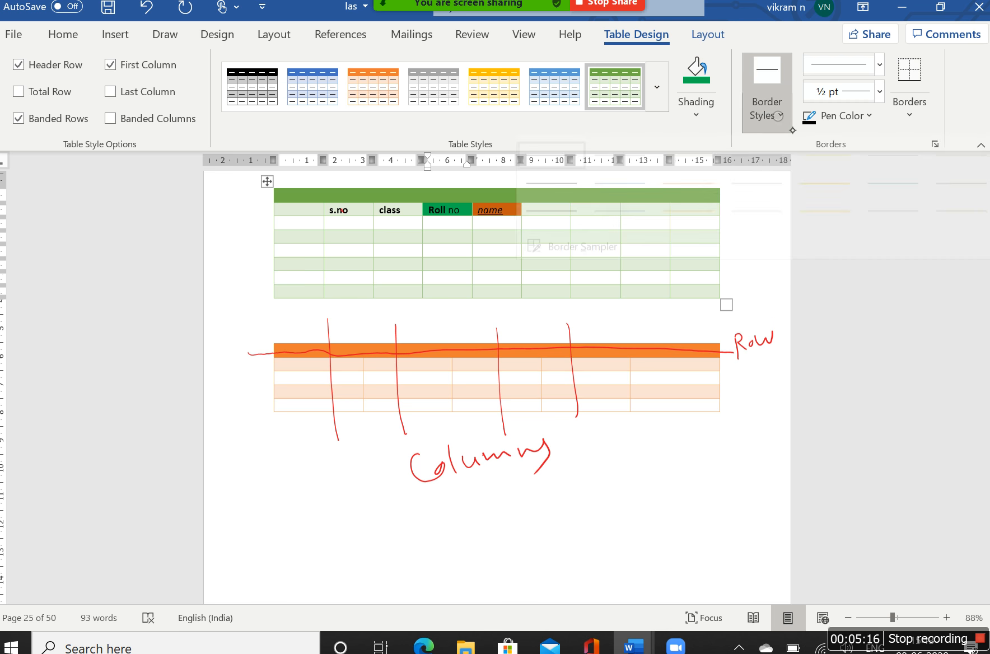
Try the green border style, and set the border style to the light orange ½ pt line
{"action": "left_click", "coordinate": [767, 107]}
{"action": "left_click", "coordinate": [712, 237]}
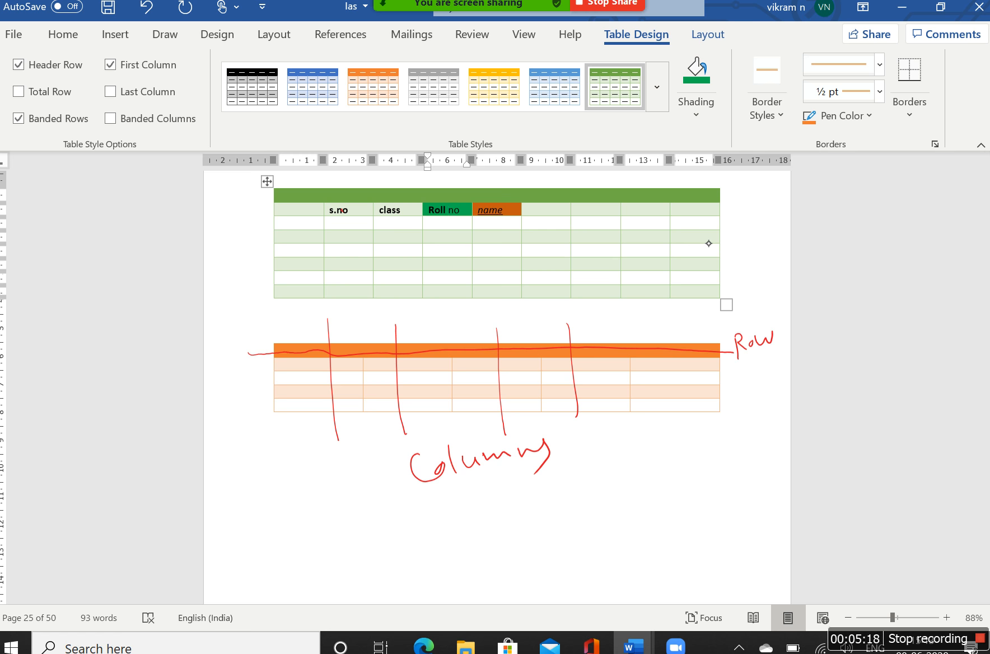
{"action": "left_click", "coordinate": [766, 104]}
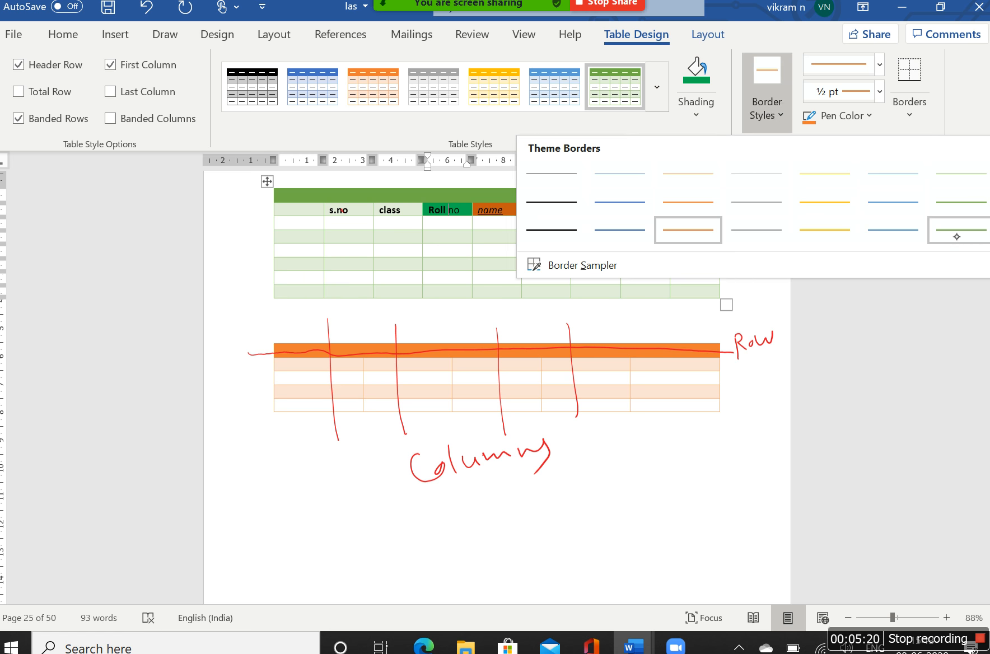
{"action": "left_click", "coordinate": [951, 228]}
{"action": "left_click", "coordinate": [577, 263]}
{"action": "left_click", "coordinate": [767, 104]}
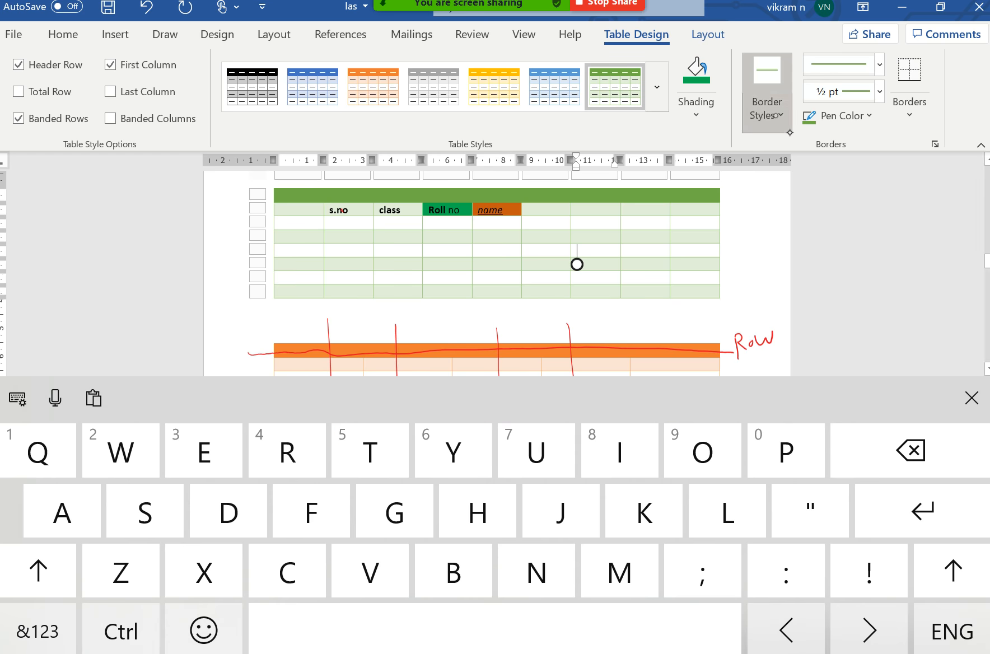
{"action": "left_click", "coordinate": [687, 227]}
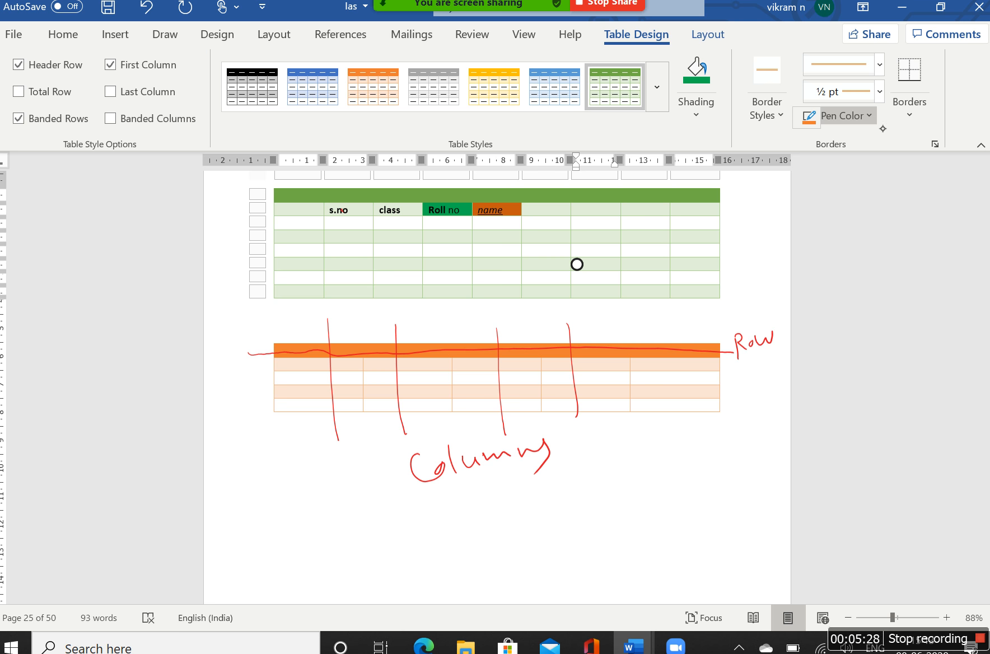
Show the pen colour choices and the border options, and turn on the names of annotators in the Zoom meeting
{"action": "left_click", "coordinate": [846, 115]}
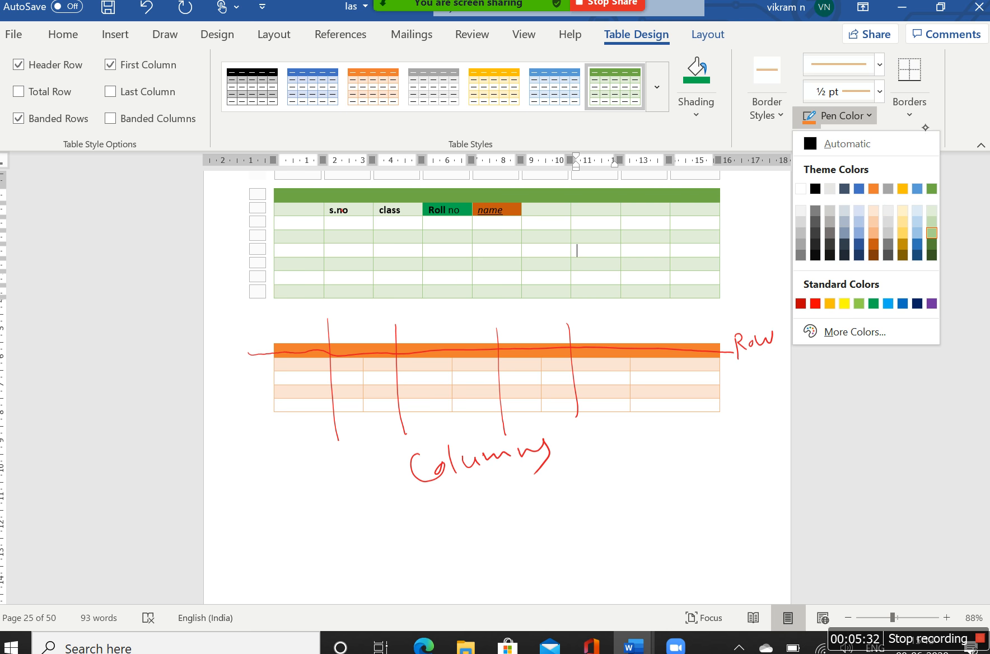
{"action": "left_click", "coordinate": [910, 126]}
{"action": "left_click", "coordinate": [907, 116]}
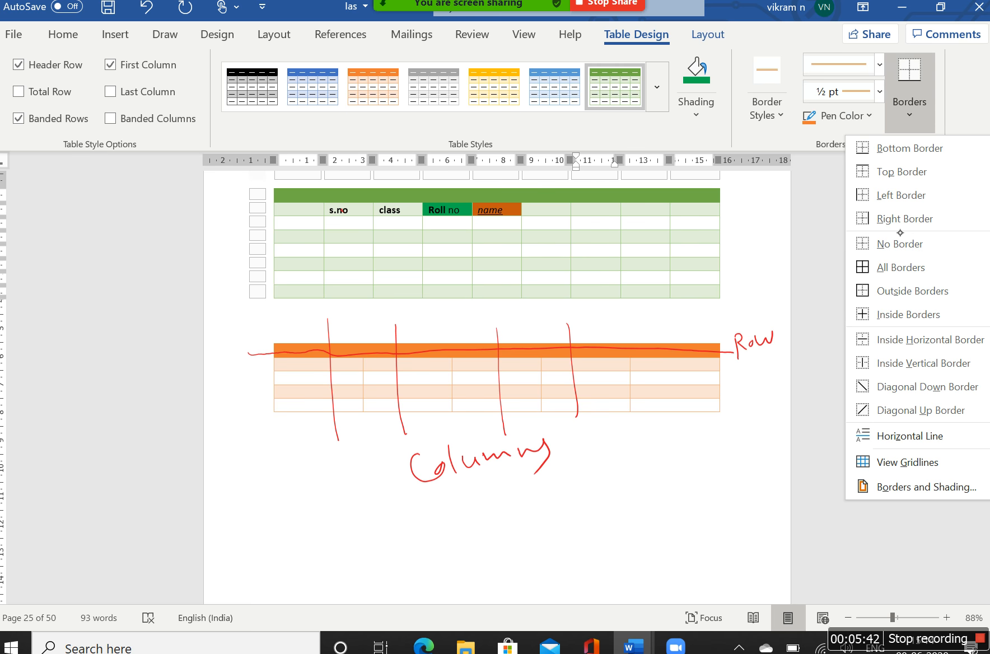
{"action": "left_click", "coordinate": [846, 17]}
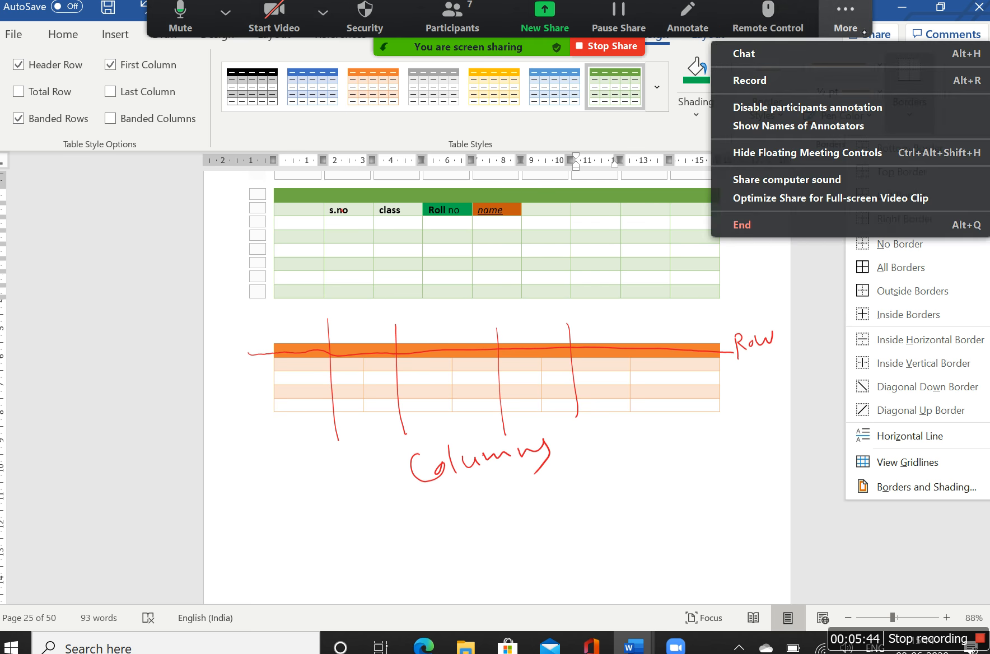
{"action": "left_click", "coordinate": [806, 125]}
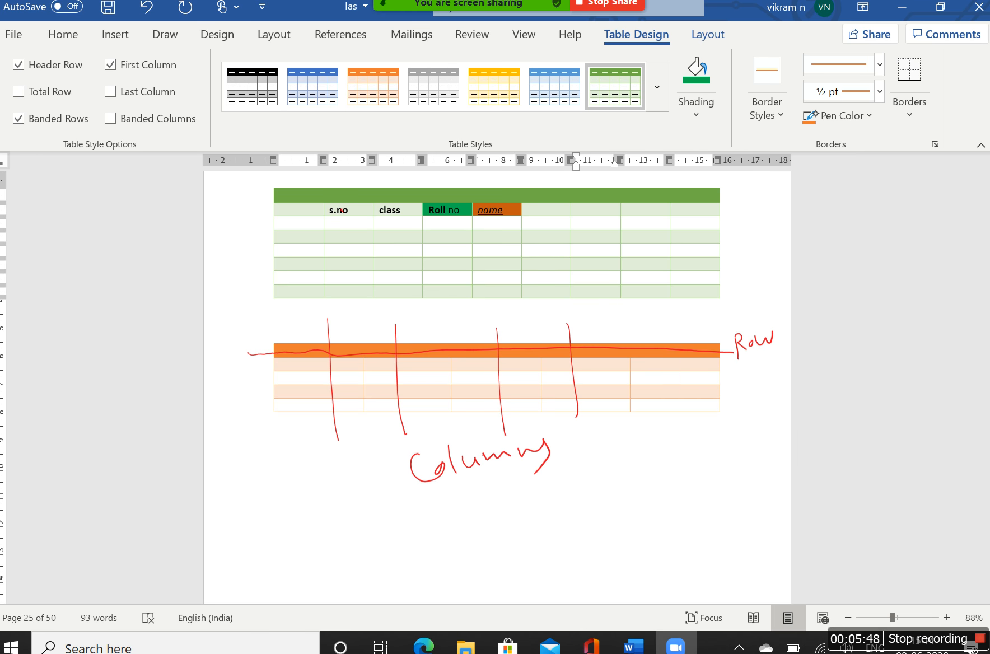
Sketch a red rectangle and four separate border lines below the tables, and show the border options to explain them
{"action": "mouse_move", "coordinate": [609, 461]}
{"action": "left_mouse_down"}
{"action": "mouse_move", "coordinate": [617, 526]}
{"action": "mouse_move", "coordinate": [728, 449]}
{"action": "mouse_move", "coordinate": [615, 523]}
{"action": "left_mouse_up"}
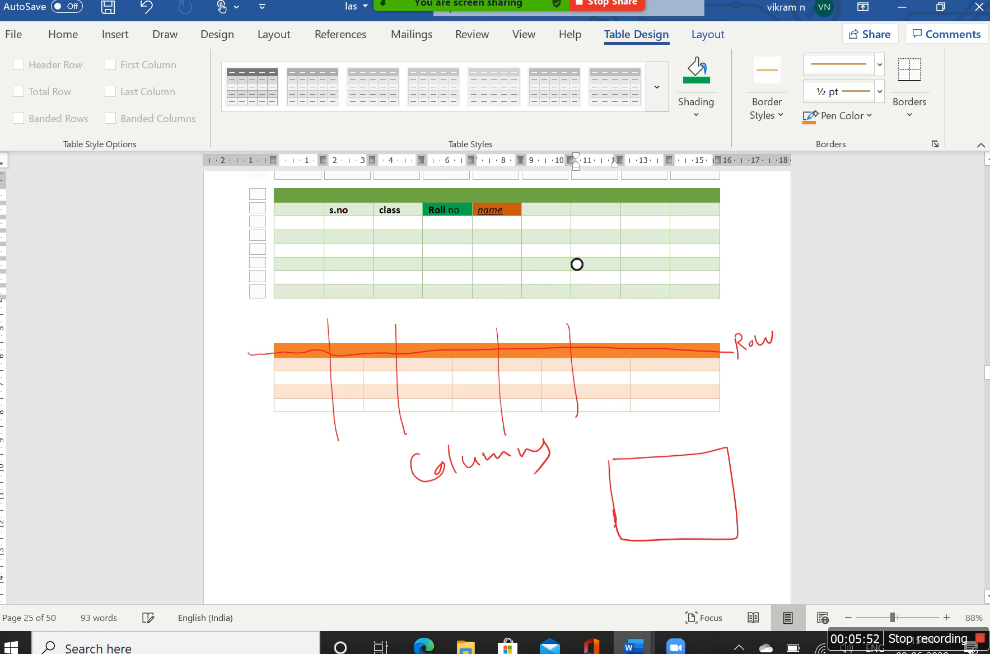
{"action": "left_click_drag", "start_coordinate": [349, 517], "coordinate": [497, 491]}
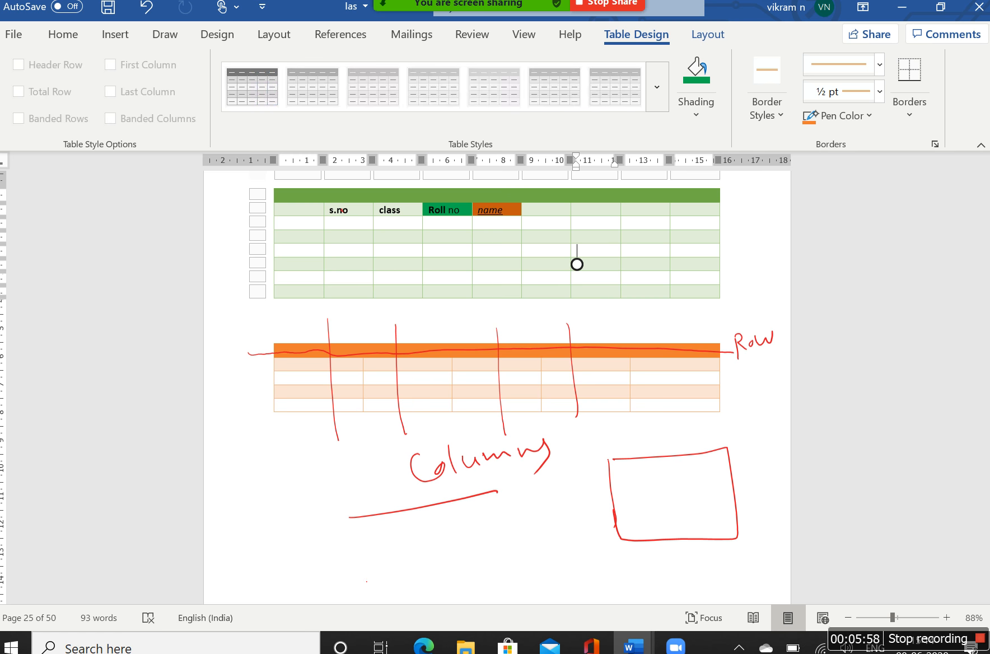
{"action": "left_click_drag", "start_coordinate": [367, 581], "coordinate": [509, 557]}
{"action": "left_click_drag", "start_coordinate": [512, 488], "coordinate": [534, 572]}
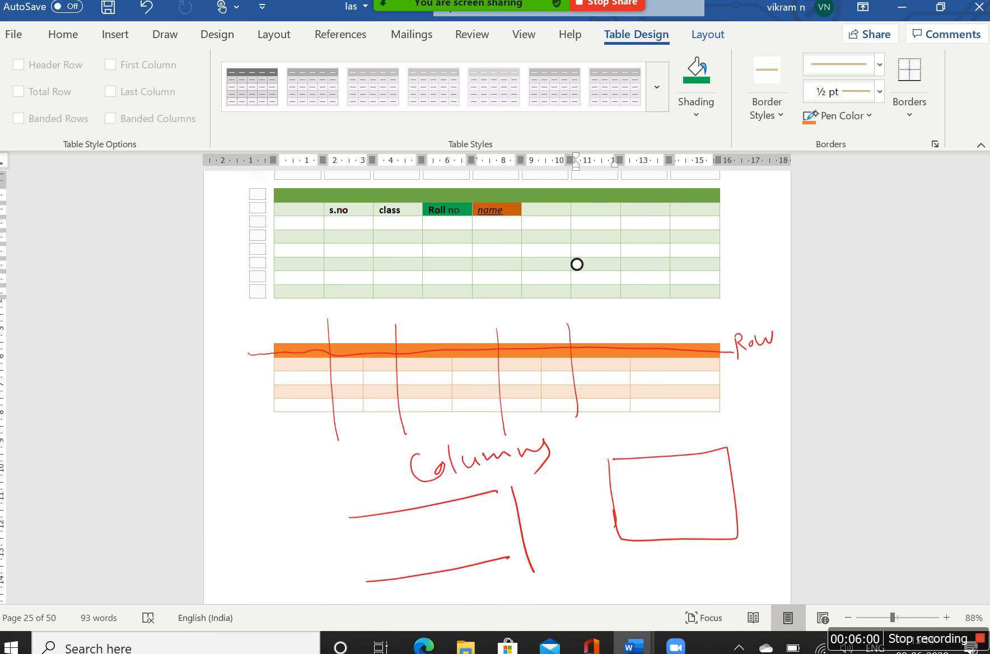
{"action": "left_click_drag", "start_coordinate": [330, 515], "coordinate": [364, 603]}
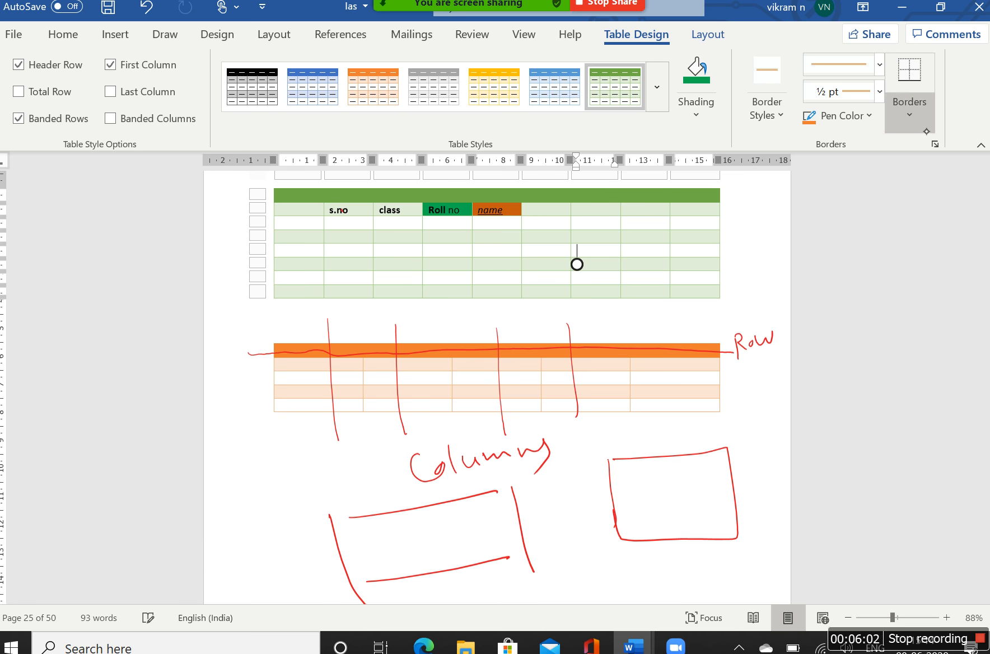
{"action": "left_click", "coordinate": [909, 107]}
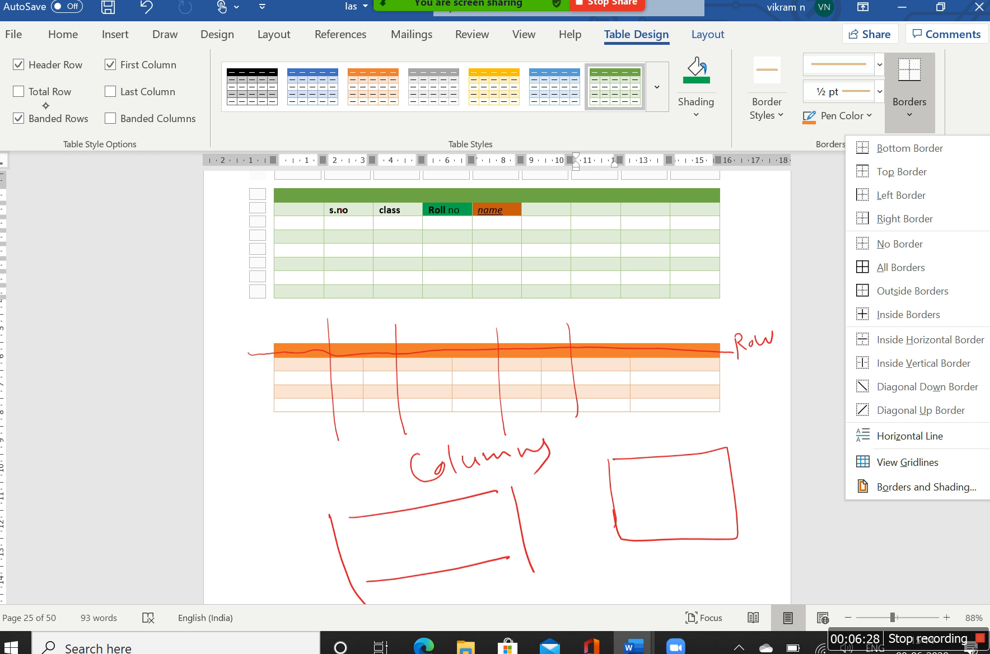
{"action": "left_click", "coordinate": [577, 264]}
Turn on Total Row, Last Column and Banded Columns for the headings table, and reapply its green style after trying the orange one
{"action": "left_click", "coordinate": [23, 92]}
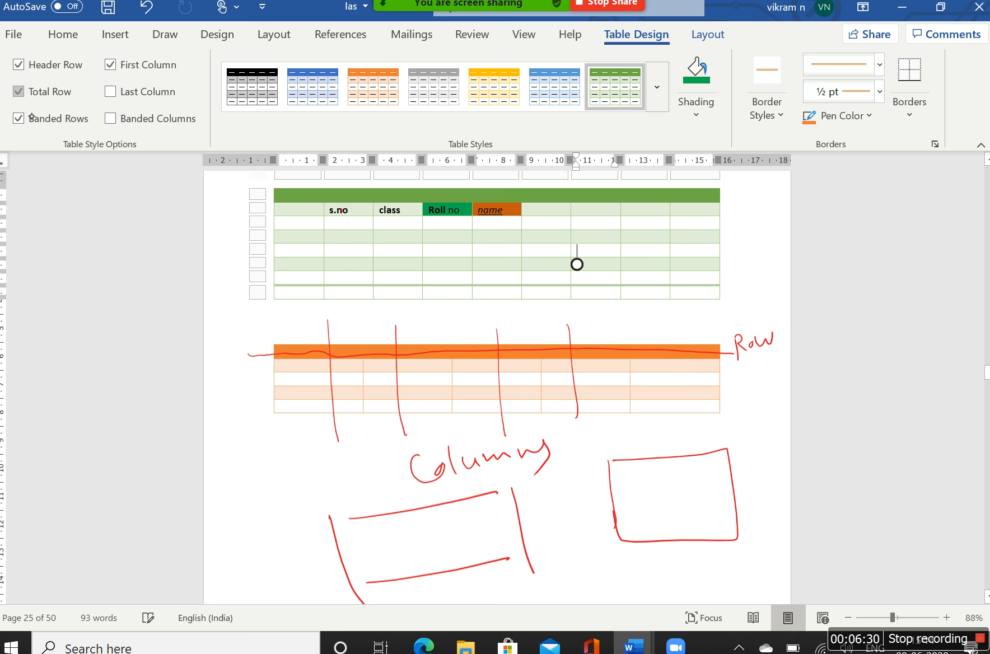
{"action": "left_click", "coordinate": [110, 92]}
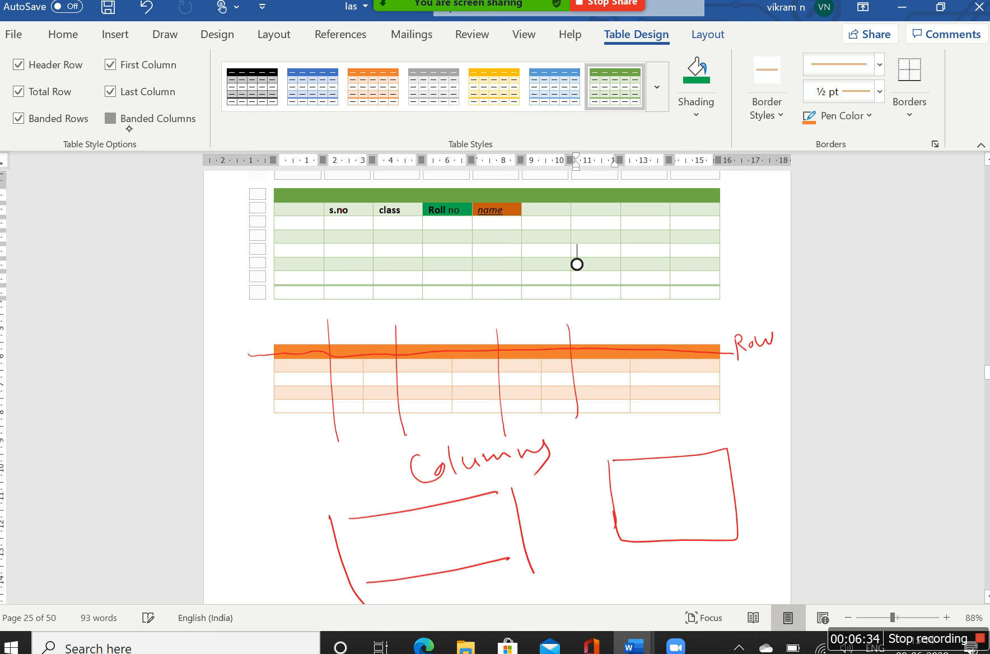
{"action": "left_click", "coordinate": [133, 120]}
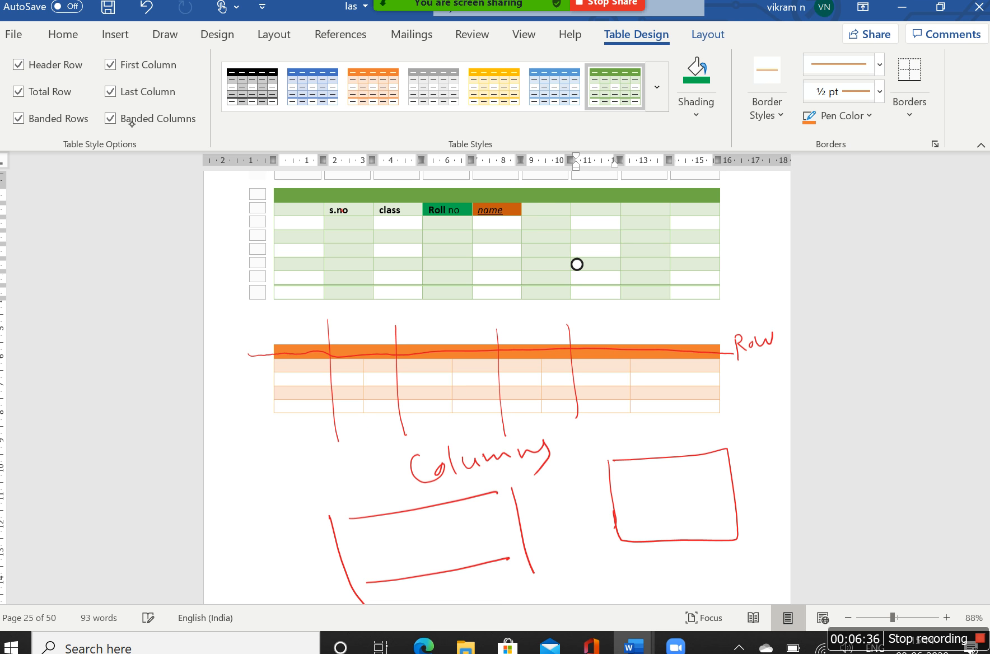
{"action": "left_click", "coordinate": [384, 97]}
{"action": "left_click", "coordinate": [631, 102]}
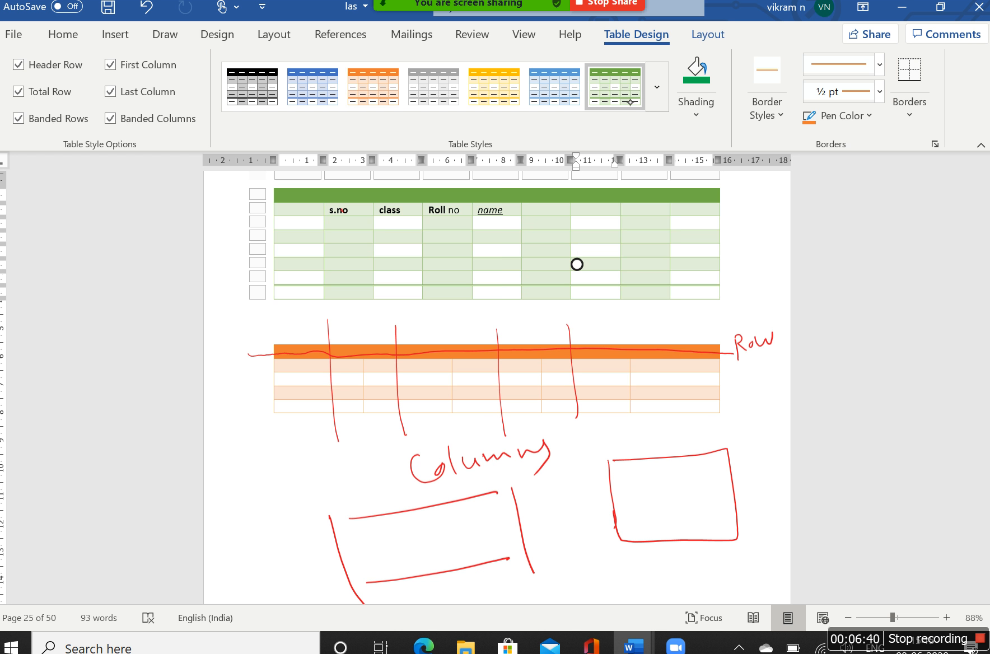
Toggle Banded Columns repeatedly to demonstrate its effect on the headings table, and leave it off
{"action": "left_click", "coordinate": [123, 119]}
{"action": "left_click", "coordinate": [123, 119]}
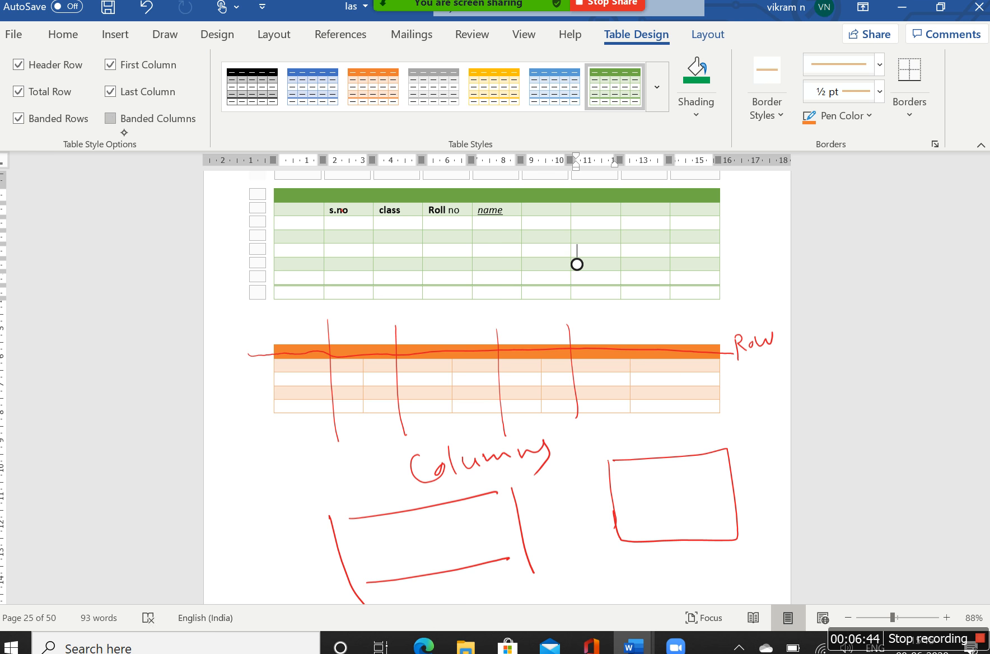
{"action": "left_click", "coordinate": [113, 119]}
{"action": "left_click", "coordinate": [114, 119]}
{"action": "left_click", "coordinate": [111, 118]}
Try the headings table with Last Column and First Column turned off, and turn both options back on
{"action": "left_click", "coordinate": [112, 92]}
{"action": "left_click", "coordinate": [112, 65]}
{"action": "left_click", "coordinate": [110, 92]}
{"action": "left_click", "coordinate": [110, 64]}
Turn off Total Row for the headings table, and toggle Banded Rows repeatedly to demonstrate its effect
{"action": "left_click", "coordinate": [19, 91]}
{"action": "left_click", "coordinate": [18, 118]}
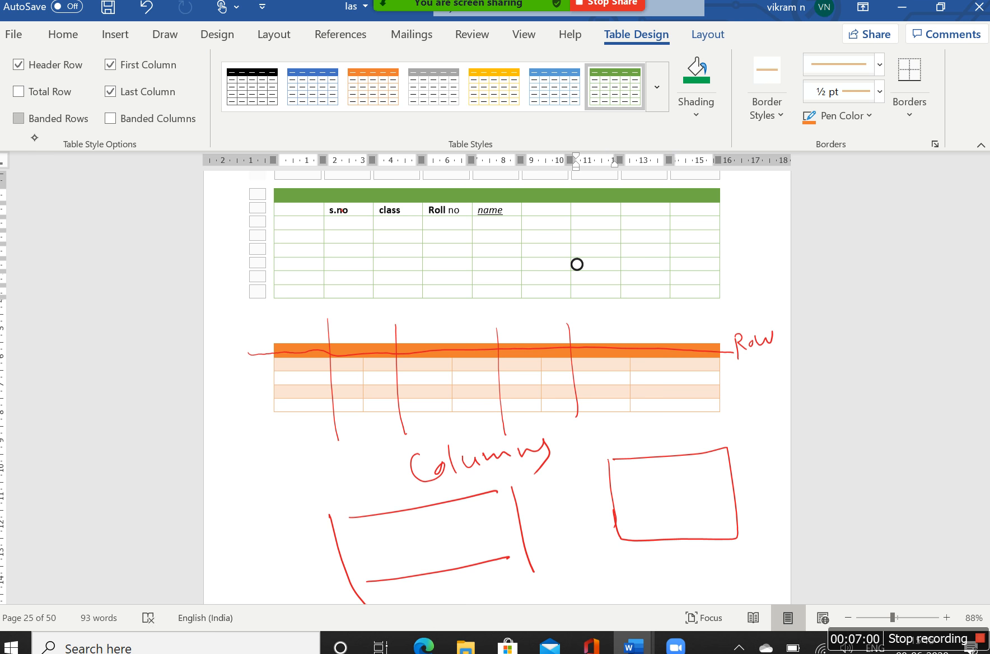
{"action": "left_click", "coordinate": [20, 118]}
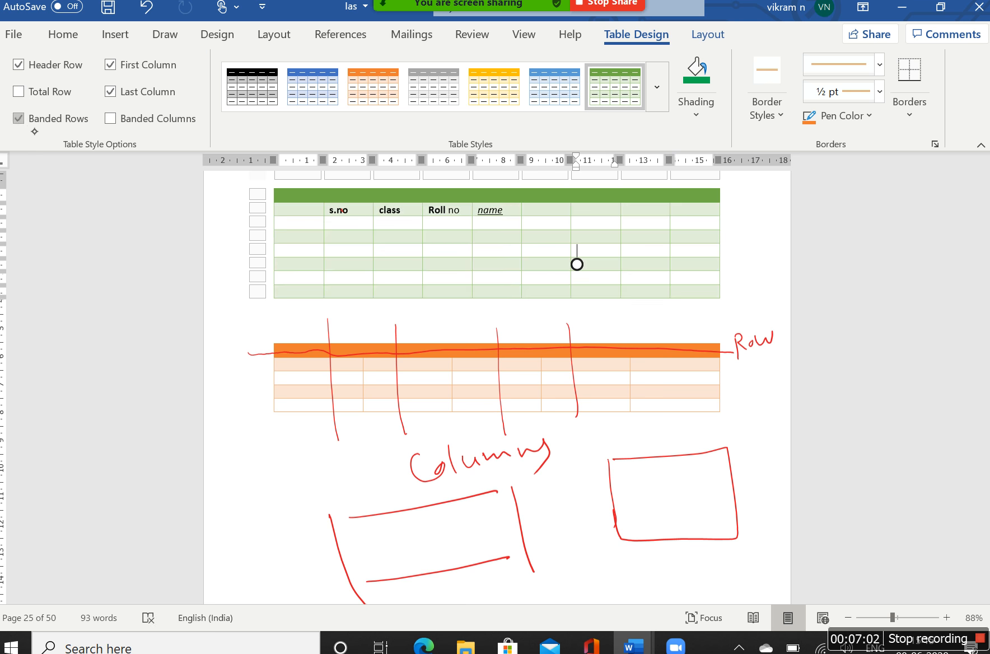
{"action": "left_click", "coordinate": [19, 119]}
{"action": "left_click", "coordinate": [20, 119]}
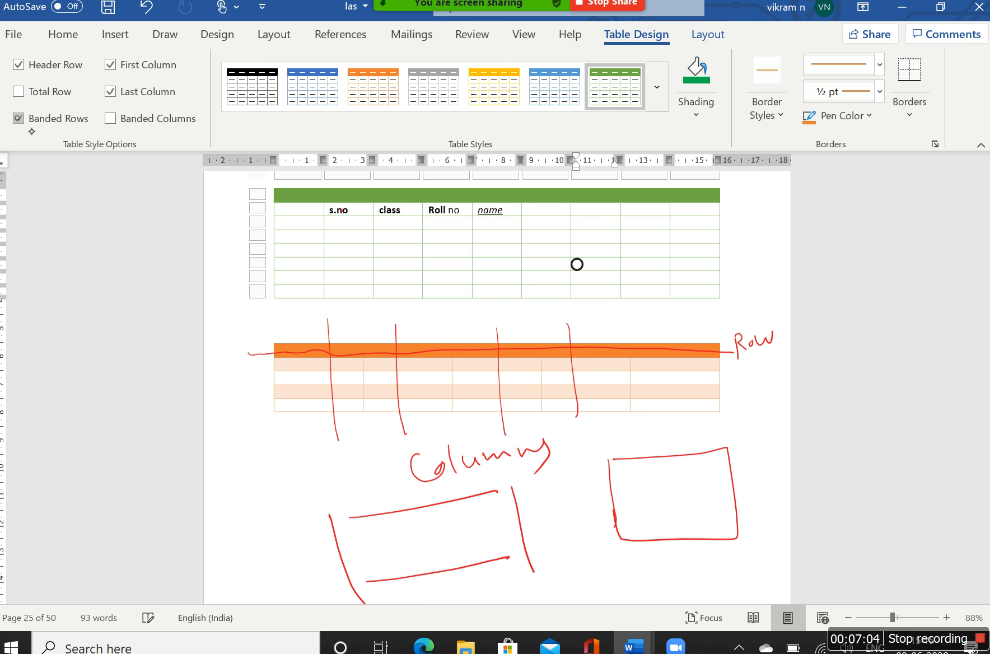
{"action": "left_click", "coordinate": [33, 119]}
Handwrite "Student" and "Roll No" in red ink on the blank area of the page below the sketched borders
{"action": "scroll", "coordinate": [577, 264], "scroll_direction": "down", "scroll_amount": 6}
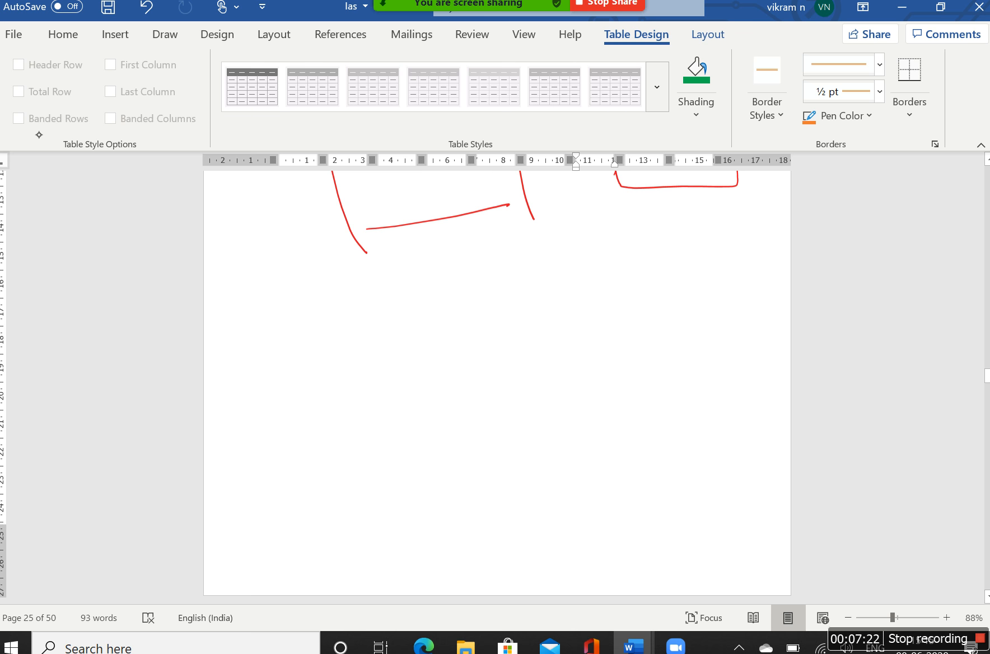
{"action": "mouse_move", "coordinate": [282, 307]}
{"action": "left_mouse_down"}
{"action": "mouse_move", "coordinate": [271, 323]}
{"action": "mouse_move", "coordinate": [298, 311]}
{"action": "left_mouse_up"}
{"action": "mouse_move", "coordinate": [300, 307]}
{"action": "left_mouse_down"}
{"action": "mouse_move", "coordinate": [329, 314]}
{"action": "mouse_move", "coordinate": [320, 318]}
{"action": "left_mouse_up"}
{"action": "left_click_drag", "start_coordinate": [334, 310], "coordinate": [371, 311]}
{"action": "left_click_drag", "start_coordinate": [359, 307], "coordinate": [375, 303]}
{"action": "mouse_move", "coordinate": [285, 343]}
{"action": "left_mouse_down"}
{"action": "mouse_move", "coordinate": [289, 358]}
{"action": "mouse_move", "coordinate": [312, 350]}
{"action": "left_mouse_up"}
{"action": "left_click_drag", "start_coordinate": [316, 338], "coordinate": [319, 348]}
{"action": "mouse_move", "coordinate": [336, 353]}
{"action": "left_mouse_down"}
{"action": "mouse_move", "coordinate": [353, 333]}
{"action": "mouse_move", "coordinate": [354, 343]}
{"action": "left_mouse_up"}
{"action": "left_click", "coordinate": [364, 337]}
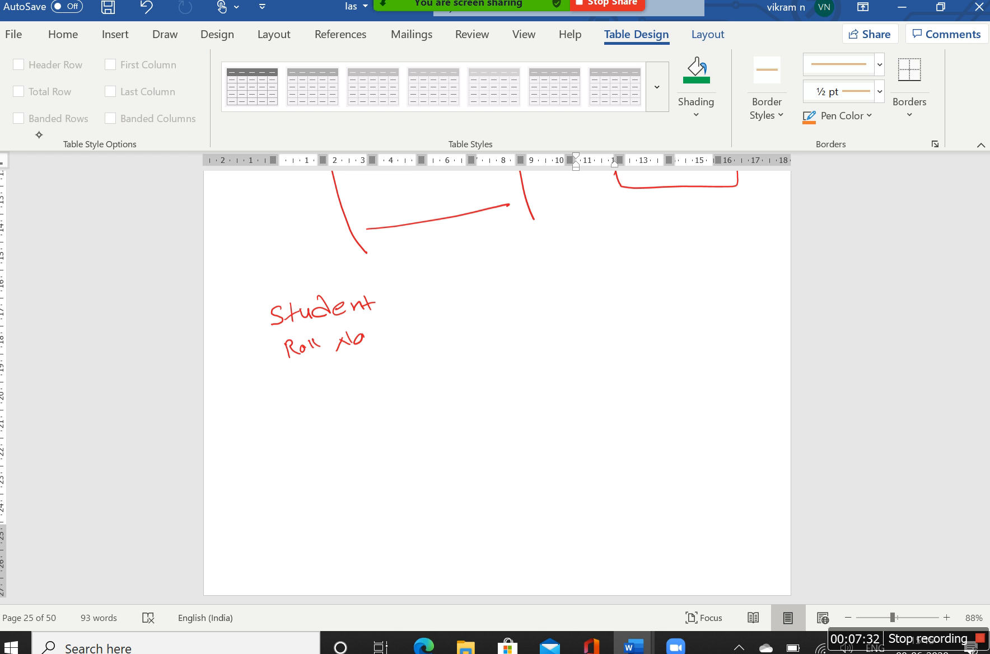
Handwrite "Subject Names" beside "Student Roll No", with the subject abbreviations SC, So, M, P, C and C beneath it
{"action": "mouse_move", "coordinate": [489, 287]}
{"action": "left_mouse_down"}
{"action": "mouse_move", "coordinate": [483, 302]}
{"action": "mouse_move", "coordinate": [516, 298]}
{"action": "left_mouse_up"}
{"action": "mouse_move", "coordinate": [523, 287]}
{"action": "left_mouse_down"}
{"action": "mouse_move", "coordinate": [520, 303]}
{"action": "mouse_move", "coordinate": [540, 294]}
{"action": "left_mouse_up"}
{"action": "left_click_drag", "start_coordinate": [552, 286], "coordinate": [545, 294]}
{"action": "mouse_move", "coordinate": [557, 283]}
{"action": "left_mouse_down"}
{"action": "mouse_move", "coordinate": [560, 294]}
{"action": "mouse_move", "coordinate": [566, 287]}
{"action": "left_mouse_up"}
{"action": "mouse_move", "coordinate": [584, 283]}
{"action": "left_mouse_down"}
{"action": "mouse_move", "coordinate": [579, 293]}
{"action": "mouse_move", "coordinate": [599, 276]}
{"action": "mouse_move", "coordinate": [616, 286]}
{"action": "mouse_move", "coordinate": [654, 284]}
{"action": "left_mouse_up"}
{"action": "left_click_drag", "start_coordinate": [661, 270], "coordinate": [651, 291]}
{"action": "mouse_move", "coordinate": [447, 325]}
{"action": "left_mouse_down"}
{"action": "mouse_move", "coordinate": [441, 339]}
{"action": "mouse_move", "coordinate": [672, 318]}
{"action": "left_mouse_up"}
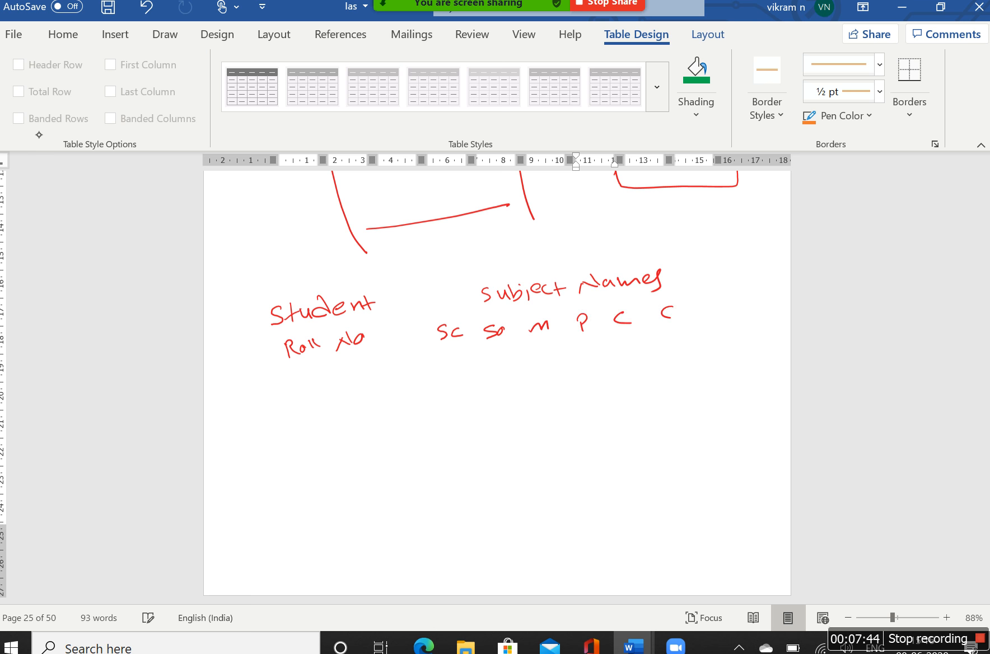
Sketch a table frame around the handwritten headings, with a roll-number divider, subject column dividers, and horizontal lines under both heading rows
{"action": "mouse_move", "coordinate": [259, 304]}
{"action": "left_mouse_down"}
{"action": "mouse_move", "coordinate": [263, 426]}
{"action": "mouse_move", "coordinate": [641, 452]}
{"action": "mouse_move", "coordinate": [712, 332]}
{"action": "mouse_move", "coordinate": [536, 265]}
{"action": "mouse_move", "coordinate": [255, 303]}
{"action": "left_mouse_up"}
{"action": "left_click_drag", "start_coordinate": [381, 285], "coordinate": [394, 474]}
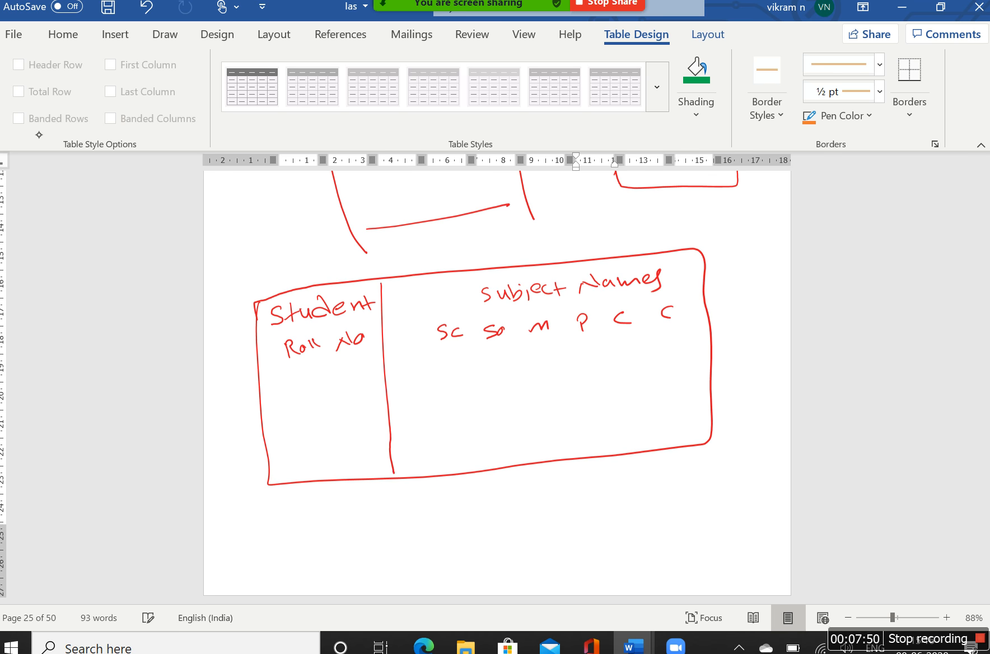
{"action": "left_click_drag", "start_coordinate": [382, 324], "coordinate": [704, 287]}
{"action": "left_click_drag", "start_coordinate": [476, 323], "coordinate": [488, 462]}
{"action": "left_click_drag", "start_coordinate": [515, 320], "coordinate": [527, 465]}
{"action": "left_click_drag", "start_coordinate": [559, 330], "coordinate": [563, 457]}
{"action": "left_click_drag", "start_coordinate": [600, 303], "coordinate": [611, 451]}
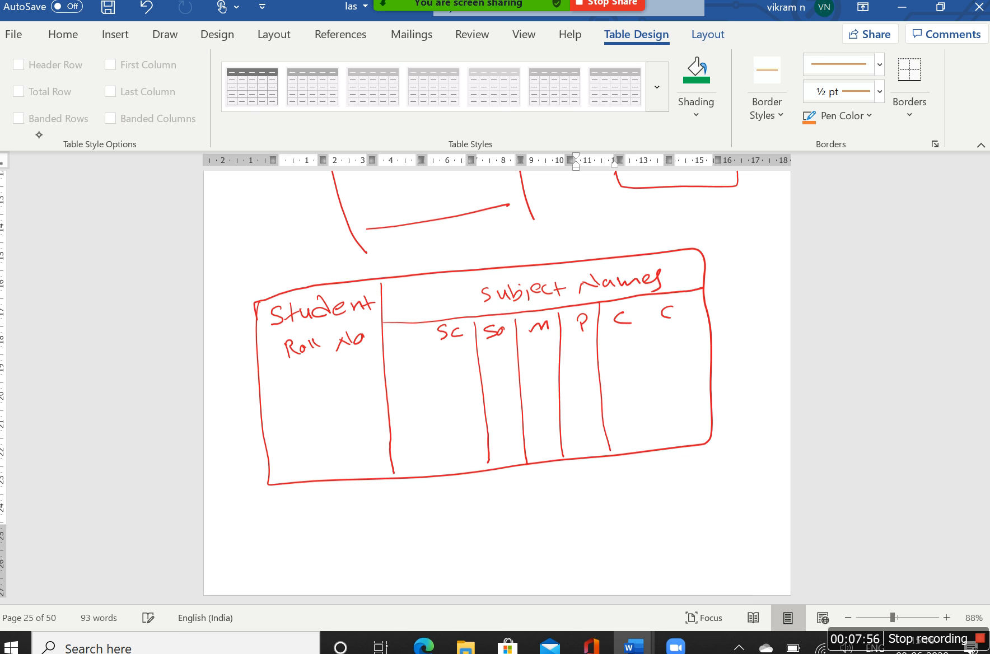
{"action": "left_click_drag", "start_coordinate": [636, 297], "coordinate": [653, 440]}
{"action": "left_click_drag", "start_coordinate": [259, 371], "coordinate": [707, 324]}
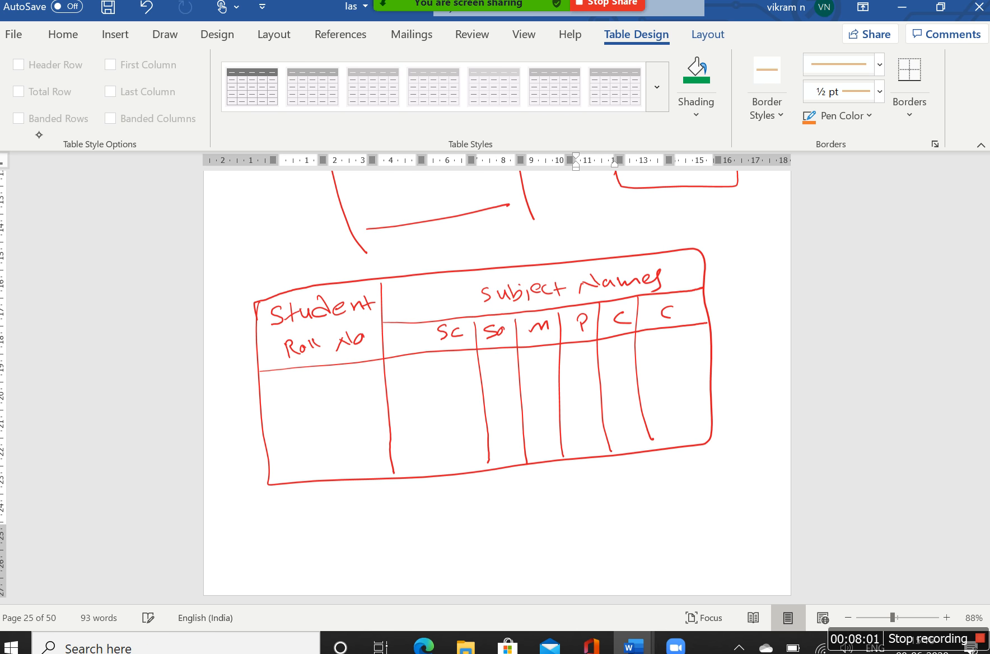
Handwrite the first data row of the sketched table: roll number 01 with marks 25, 35, 45, 16, 11 and 13
{"action": "left_click_drag", "start_coordinate": [322, 377], "coordinate": [332, 387]}
{"action": "left_click_drag", "start_coordinate": [421, 367], "coordinate": [434, 379]}
{"action": "mouse_move", "coordinate": [452, 359]}
{"action": "left_mouse_down"}
{"action": "mouse_move", "coordinate": [441, 379]}
{"action": "mouse_move", "coordinate": [485, 365]}
{"action": "mouse_move", "coordinate": [485, 375]}
{"action": "left_mouse_up"}
{"action": "mouse_move", "coordinate": [498, 364]}
{"action": "left_mouse_down"}
{"action": "mouse_move", "coordinate": [500, 372]}
{"action": "mouse_move", "coordinate": [536, 365]}
{"action": "left_mouse_up"}
{"action": "mouse_move", "coordinate": [548, 354]}
{"action": "left_mouse_down"}
{"action": "mouse_move", "coordinate": [540, 367]}
{"action": "mouse_move", "coordinate": [613, 359]}
{"action": "left_mouse_up"}
{"action": "mouse_move", "coordinate": [620, 345]}
{"action": "left_mouse_down"}
{"action": "mouse_move", "coordinate": [622, 357]}
{"action": "mouse_move", "coordinate": [658, 348]}
{"action": "left_mouse_up"}
{"action": "left_click_drag", "start_coordinate": [667, 333], "coordinate": [659, 351]}
Rule off the first data row and handwrite roll number 02 with marks 36, 32, 45, 63, 2 and 5
{"action": "left_click_drag", "start_coordinate": [262, 417], "coordinate": [710, 361]}
{"action": "left_click_drag", "start_coordinate": [314, 419], "coordinate": [311, 426]}
{"action": "left_click_drag", "start_coordinate": [335, 416], "coordinate": [357, 420]}
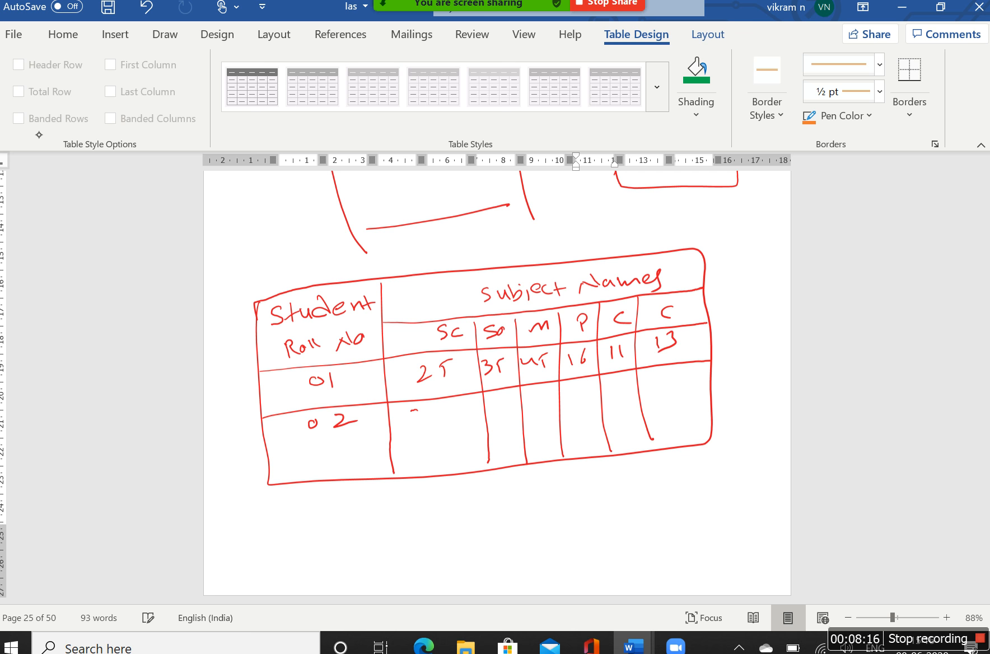
{"action": "mouse_move", "coordinate": [443, 404]}
{"action": "left_mouse_down"}
{"action": "mouse_move", "coordinate": [441, 419]}
{"action": "mouse_move", "coordinate": [509, 411]}
{"action": "left_mouse_up"}
{"action": "left_click_drag", "start_coordinate": [529, 401], "coordinate": [573, 402]}
{"action": "mouse_move", "coordinate": [579, 388]}
{"action": "left_mouse_down"}
{"action": "mouse_move", "coordinate": [583, 405]}
{"action": "mouse_move", "coordinate": [626, 401]}
{"action": "left_mouse_up"}
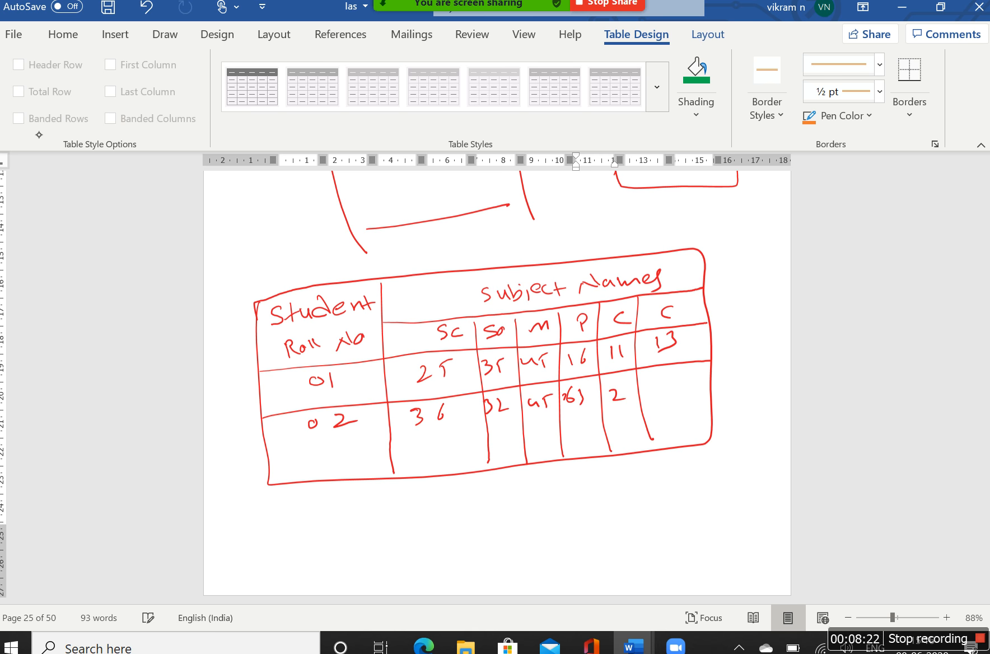
{"action": "left_click_drag", "start_coordinate": [675, 372], "coordinate": [668, 390]}
Rule off the second data row and handwrite roll number 03 with marks 45, 06, 09, 11, 13 and 14
{"action": "left_click_drag", "start_coordinate": [269, 455], "coordinate": [707, 399]}
{"action": "left_click_drag", "start_coordinate": [330, 458], "coordinate": [354, 468]}
{"action": "mouse_move", "coordinate": [427, 444]}
{"action": "left_mouse_down"}
{"action": "mouse_move", "coordinate": [457, 462]}
{"action": "mouse_move", "coordinate": [465, 440]}
{"action": "mouse_move", "coordinate": [508, 447]}
{"action": "mouse_move", "coordinate": [545, 432]}
{"action": "mouse_move", "coordinate": [548, 451]}
{"action": "left_mouse_up"}
{"action": "mouse_move", "coordinate": [571, 428]}
{"action": "left_mouse_down"}
{"action": "mouse_move", "coordinate": [577, 443]}
{"action": "mouse_move", "coordinate": [622, 437]}
{"action": "left_mouse_up"}
{"action": "mouse_move", "coordinate": [625, 420]}
{"action": "left_mouse_down"}
{"action": "mouse_move", "coordinate": [627, 434]}
{"action": "mouse_move", "coordinate": [668, 428]}
{"action": "left_mouse_up"}
{"action": "left_click_drag", "start_coordinate": [676, 416], "coordinate": [695, 431]}
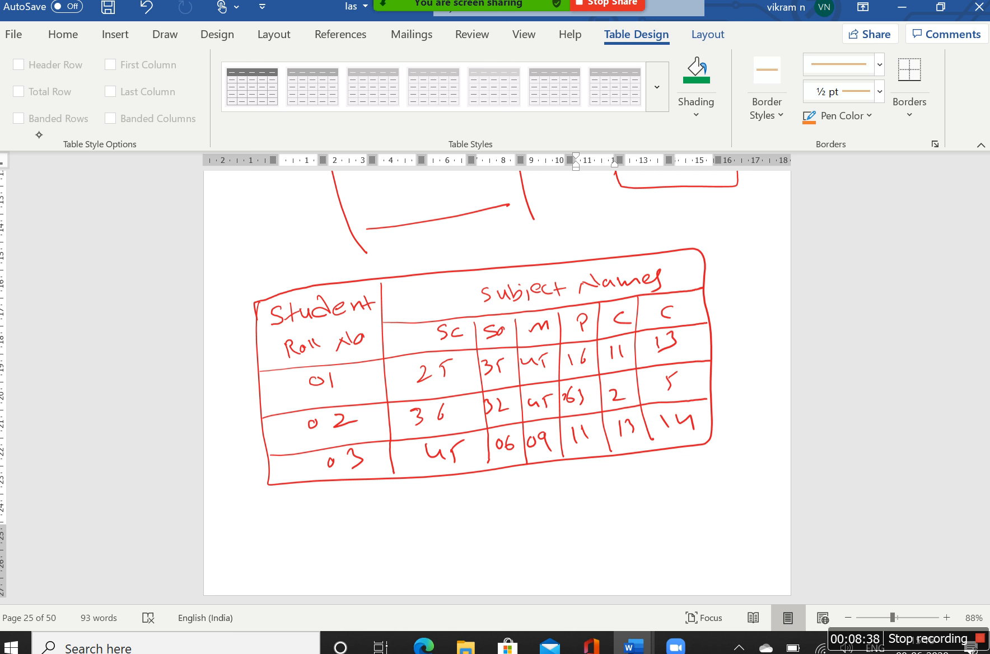
Sketch an extra column headed "Total" along the right side of the handwritten table, divided into row cells
{"action": "mouse_move", "coordinate": [704, 256]}
{"action": "left_mouse_down"}
{"action": "mouse_move", "coordinate": [752, 326]}
{"action": "mouse_move", "coordinate": [748, 440]}
{"action": "mouse_move", "coordinate": [727, 440]}
{"action": "mouse_move", "coordinate": [719, 284]}
{"action": "left_mouse_up"}
{"action": "mouse_move", "coordinate": [719, 277]}
{"action": "left_mouse_down"}
{"action": "mouse_move", "coordinate": [738, 276]}
{"action": "mouse_move", "coordinate": [737, 322]}
{"action": "mouse_move", "coordinate": [749, 289]}
{"action": "mouse_move", "coordinate": [746, 321]}
{"action": "left_mouse_up"}
{"action": "left_click_drag", "start_coordinate": [715, 356], "coordinate": [752, 356]}
{"action": "left_click_drag", "start_coordinate": [712, 397], "coordinate": [750, 397]}
{"action": "left_click_drag", "start_coordinate": [736, 439], "coordinate": [709, 441]}
{"action": "left_click_drag", "start_coordinate": [709, 359], "coordinate": [756, 360]}
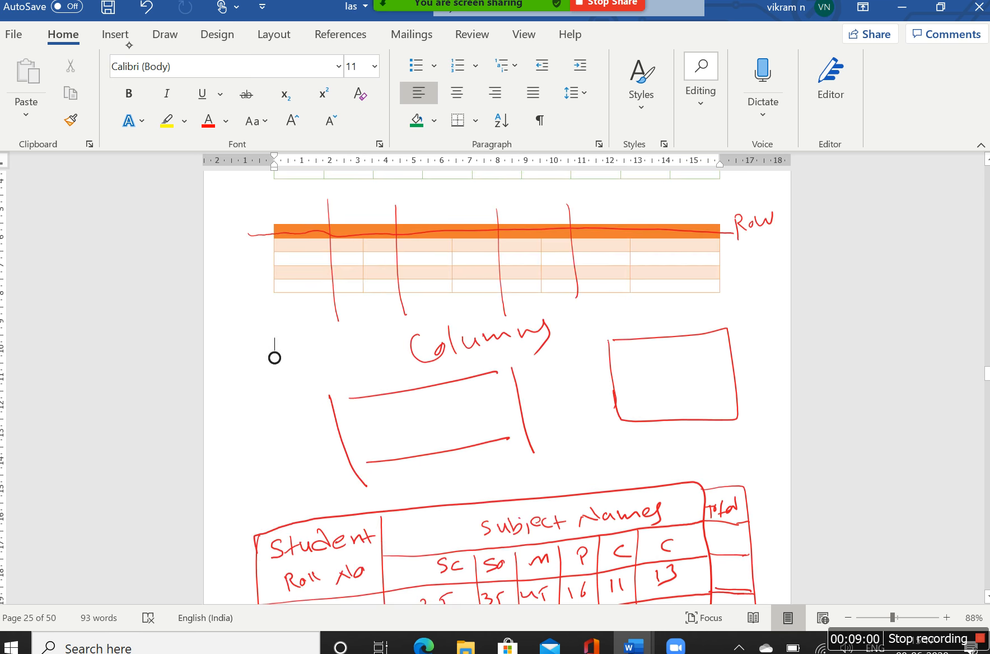
{"action": "scroll", "coordinate": [497, 386], "scroll_direction": "down", "scroll_amount": 3}
{"action": "left_click", "coordinate": [278, 551]}
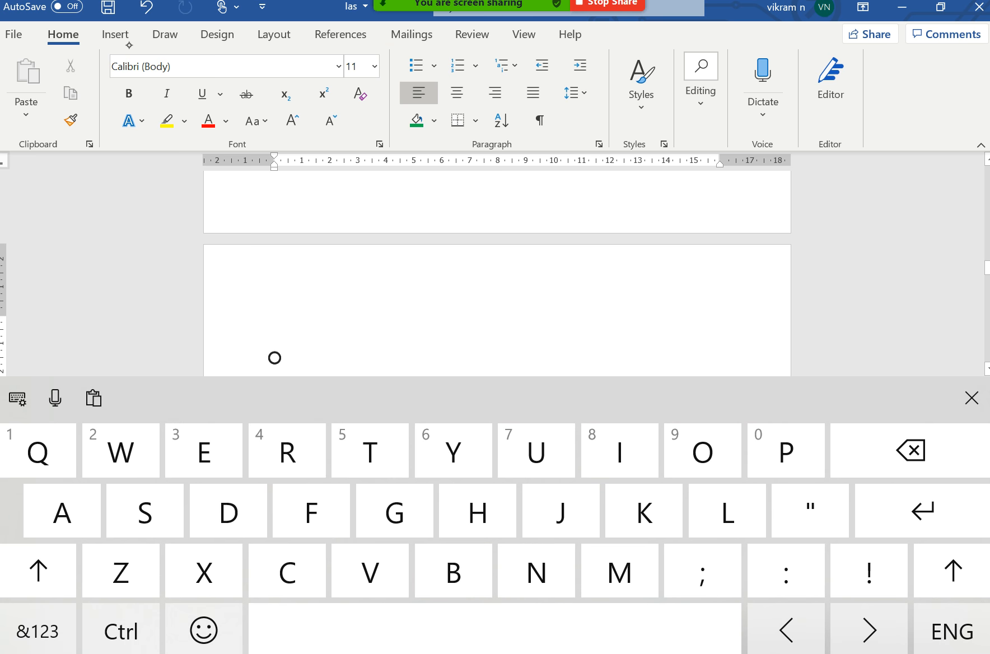
{"action": "left_click", "coordinate": [786, 630]}
{"action": "left_click", "coordinate": [116, 34]}
{"action": "left_click", "coordinate": [77, 84]}
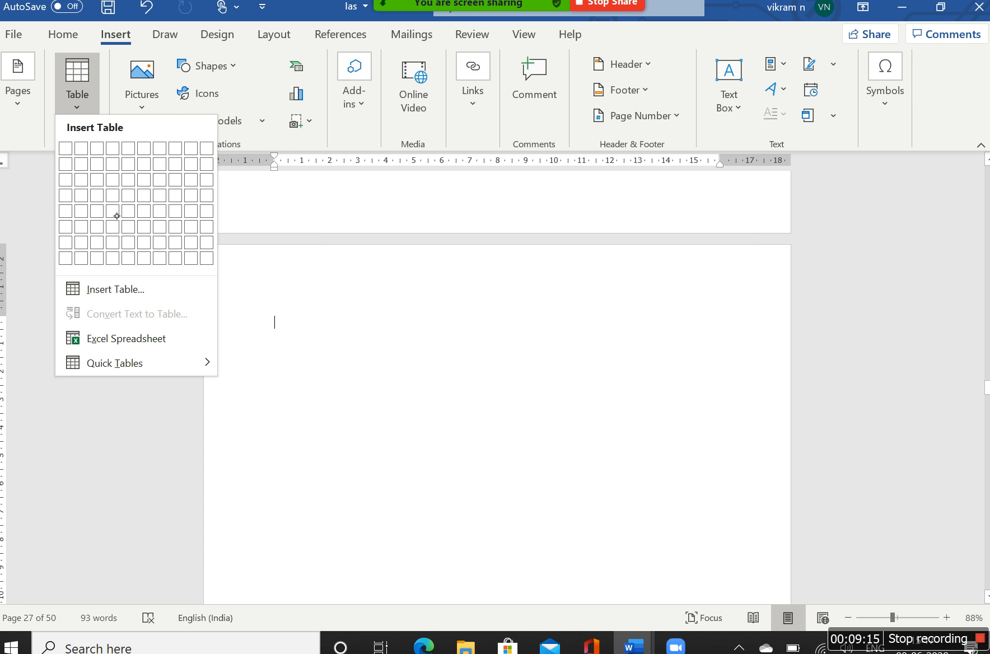
Return to the sketched table and handwrite the column numbers 1 to 8 beneath its columns
{"action": "left_click", "coordinate": [986, 371]}
{"action": "left_click", "coordinate": [987, 364]}
{"action": "left_click", "coordinate": [986, 367]}
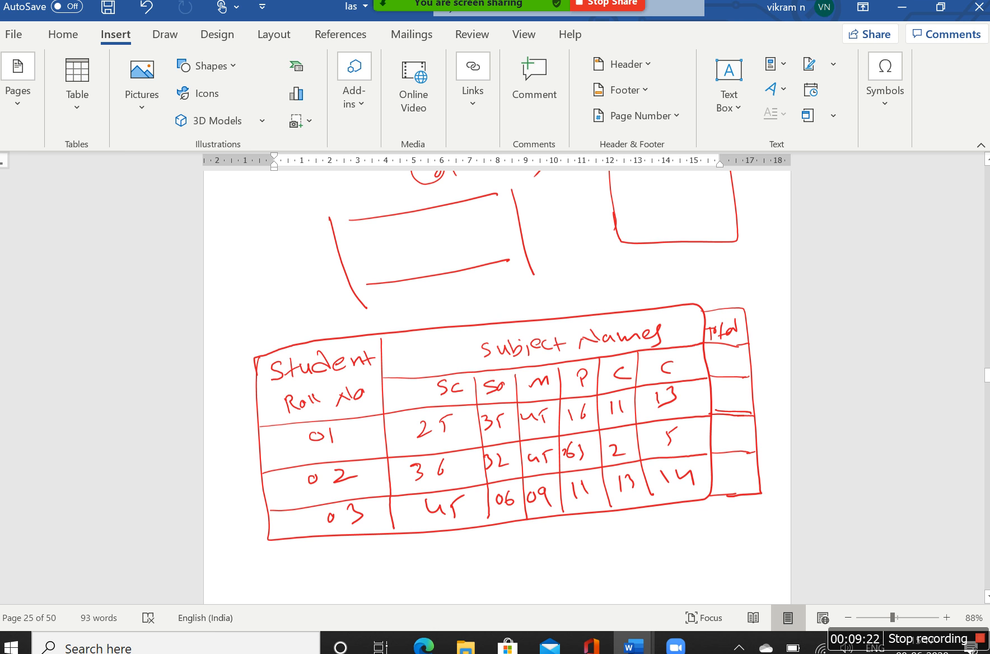
{"action": "left_click_drag", "start_coordinate": [442, 536], "coordinate": [461, 552]}
{"action": "mouse_move", "coordinate": [505, 532]}
{"action": "left_mouse_down"}
{"action": "mouse_move", "coordinate": [510, 550]}
{"action": "mouse_move", "coordinate": [638, 529]}
{"action": "left_mouse_up"}
{"action": "mouse_move", "coordinate": [668, 517]}
{"action": "left_mouse_down"}
{"action": "mouse_move", "coordinate": [682, 512]}
{"action": "mouse_move", "coordinate": [675, 527]}
{"action": "mouse_move", "coordinate": [696, 519]}
{"action": "left_mouse_up"}
{"action": "left_click_drag", "start_coordinate": [736, 510], "coordinate": [740, 511]}
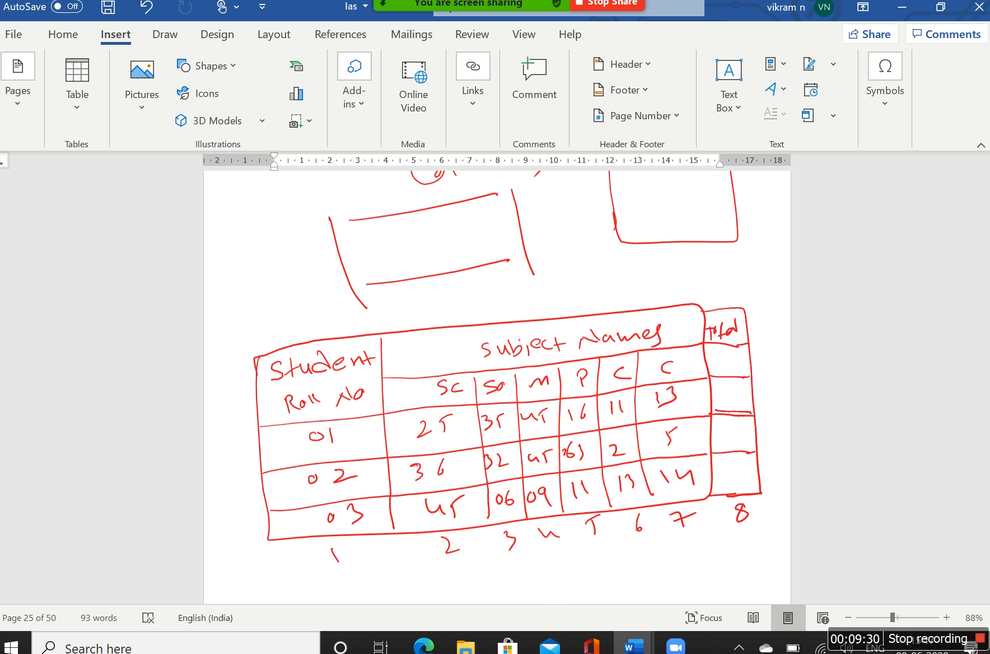
Choose the black pen and annotate the rows along the outer edge of the sketched Total column
{"action": "left_click", "coordinate": [165, 34]}
{"action": "left_click", "coordinate": [218, 84]}
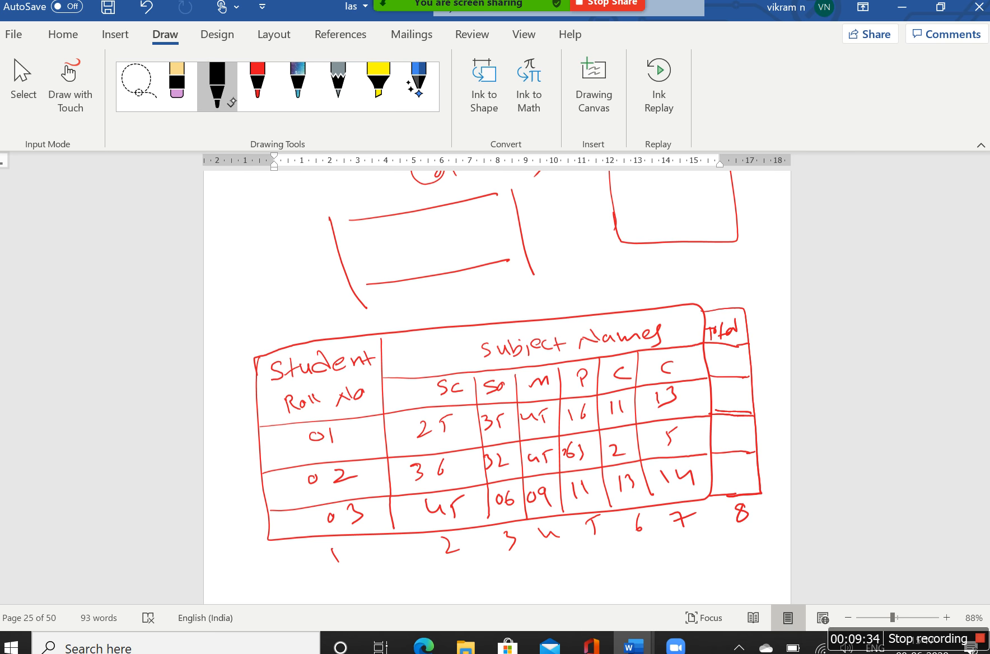
{"action": "mouse_move", "coordinate": [759, 314]}
{"action": "left_mouse_down"}
{"action": "mouse_move", "coordinate": [770, 365]}
{"action": "mouse_move", "coordinate": [765, 412]}
{"action": "left_mouse_up"}
{"action": "left_click_drag", "start_coordinate": [762, 427], "coordinate": [771, 453]}
{"action": "left_click_drag", "start_coordinate": [774, 462], "coordinate": [764, 486]}
Insert a table of 5 columns and 8 rows at the start of the blank page 26
{"action": "left_click", "coordinate": [274, 194]}
{"action": "left_click", "coordinate": [869, 631]}
{"action": "left_click", "coordinate": [869, 631]}
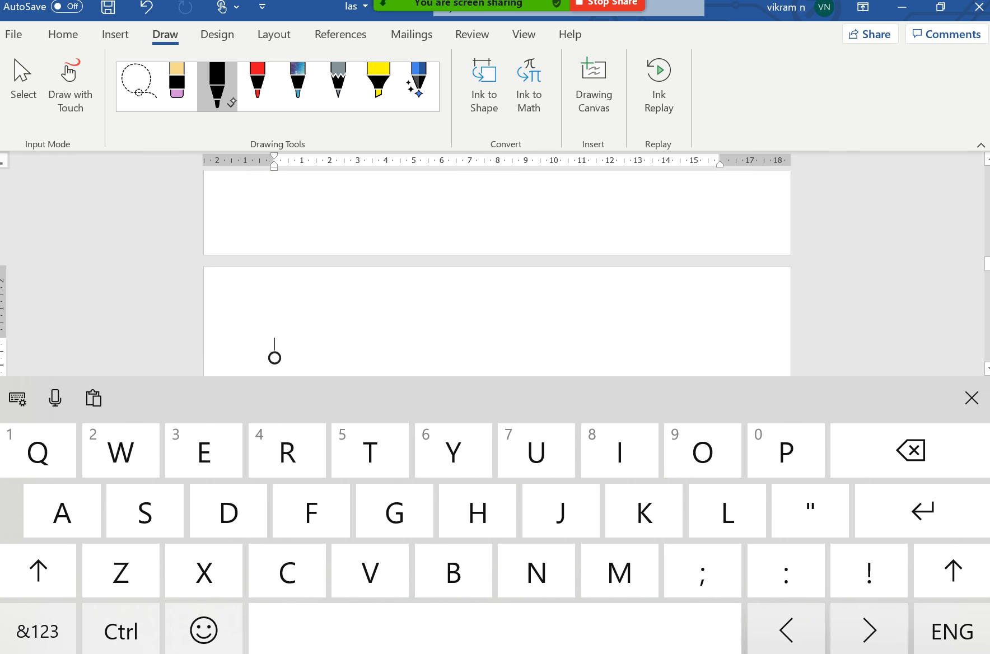
{"action": "left_click", "coordinate": [115, 35]}
{"action": "left_click", "coordinate": [77, 84]}
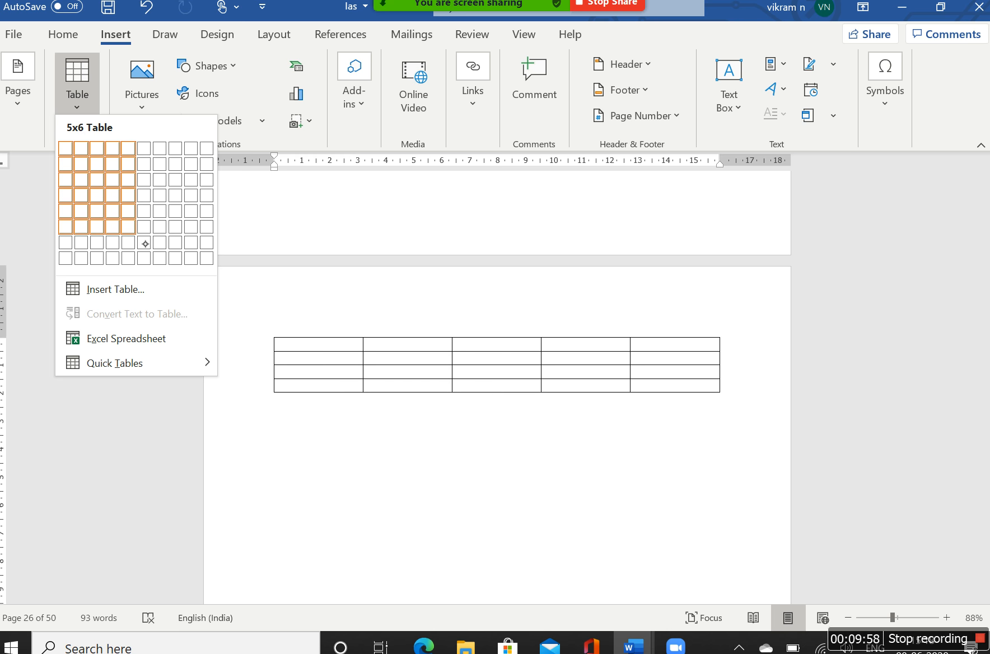
{"action": "left_click", "coordinate": [128, 258]}
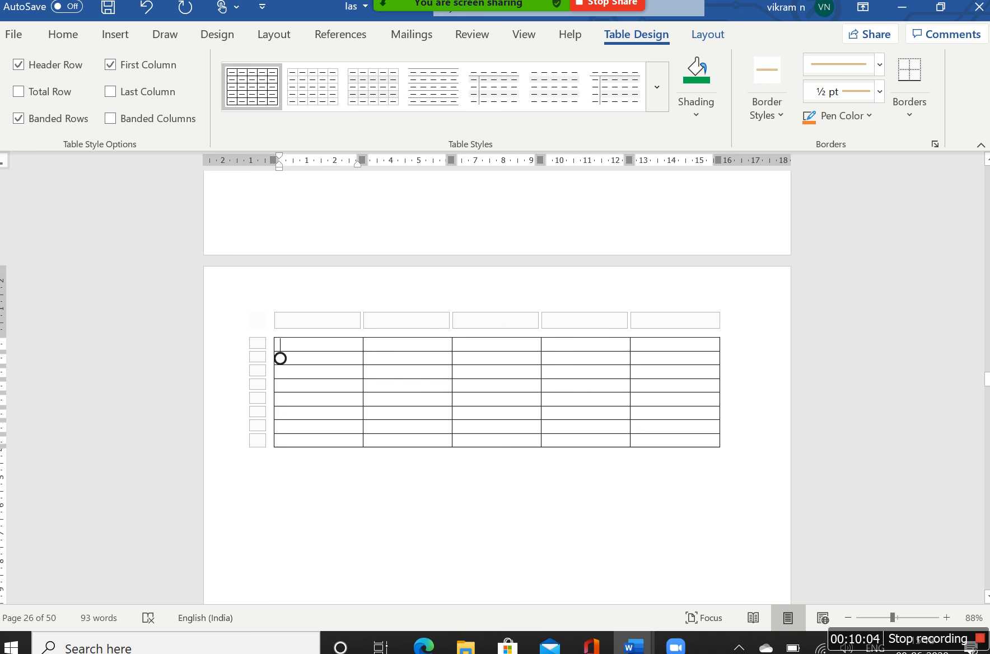
Enter "Student roll number" in the new table's first cell, and admit the waiting participant to the meeting
{"action": "left_click", "coordinate": [280, 358]}
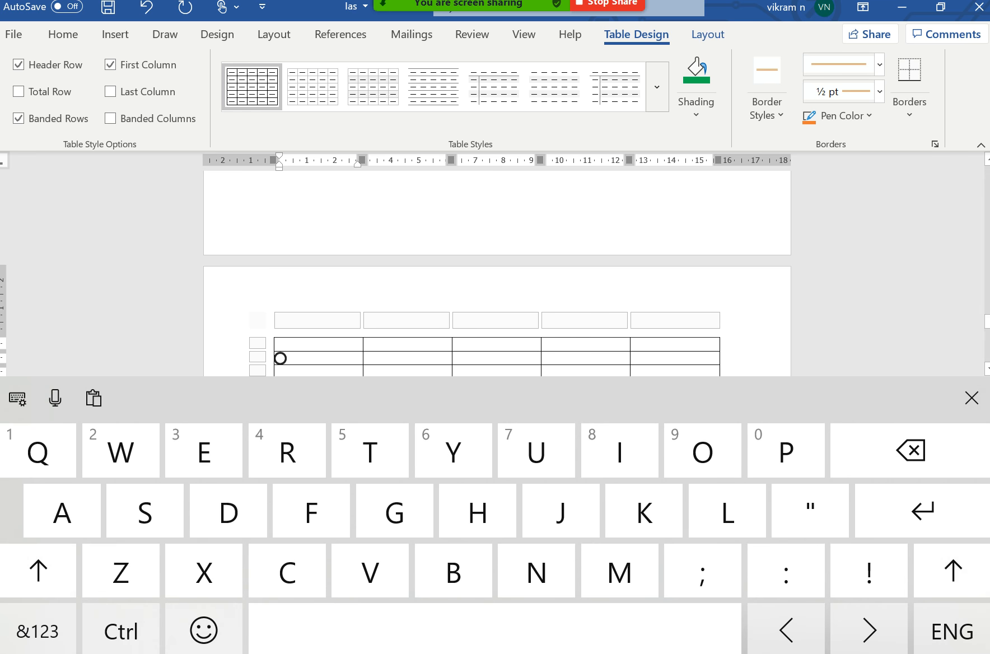
{"action": "type", "text": "Stu"}
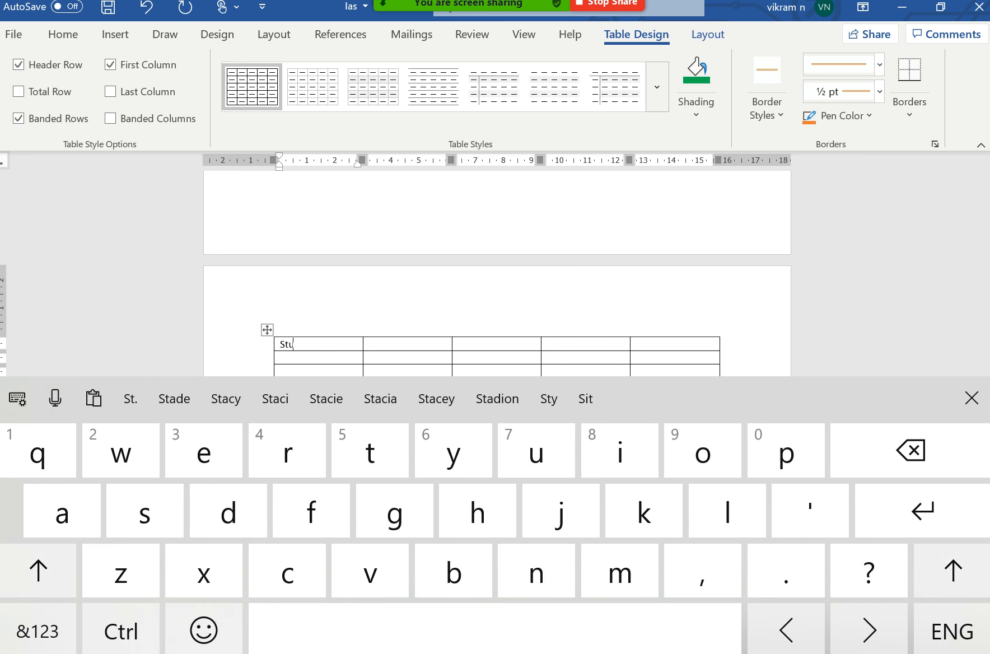
{"action": "type", "text": "dent"}
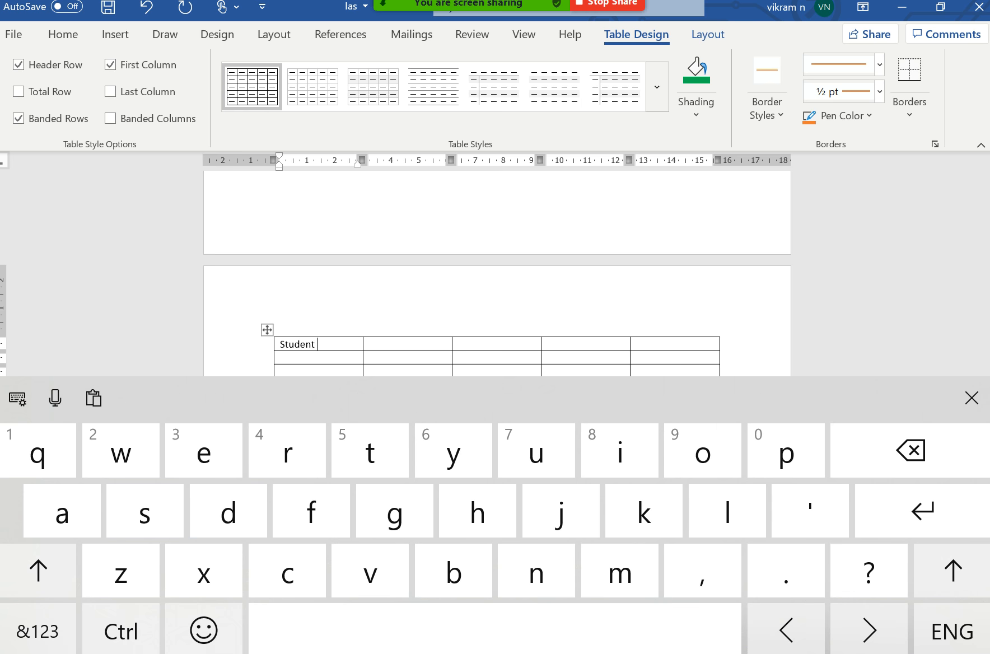
{"action": "type", "text": " roll number"}
{"action": "left_click", "coordinate": [369, 357]}
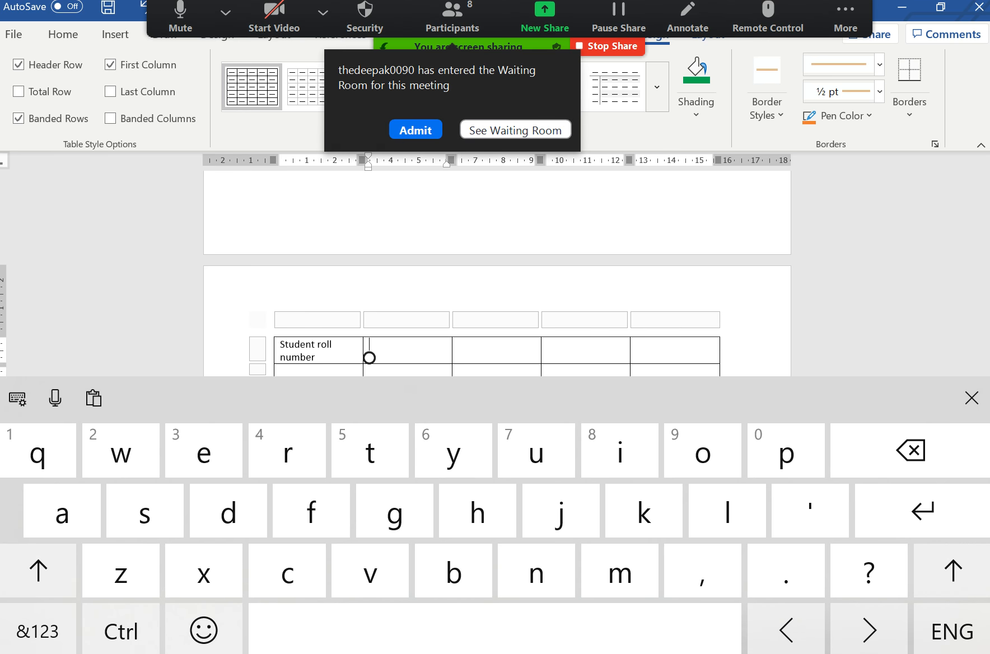
{"action": "left_click", "coordinate": [416, 129]}
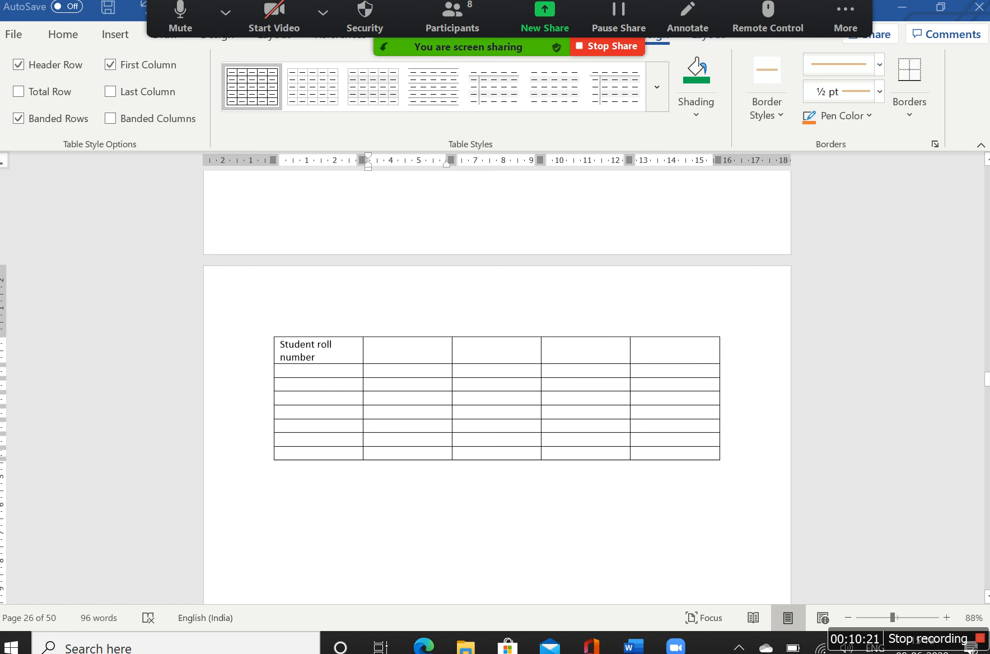
{"action": "left_click", "coordinate": [369, 357]}
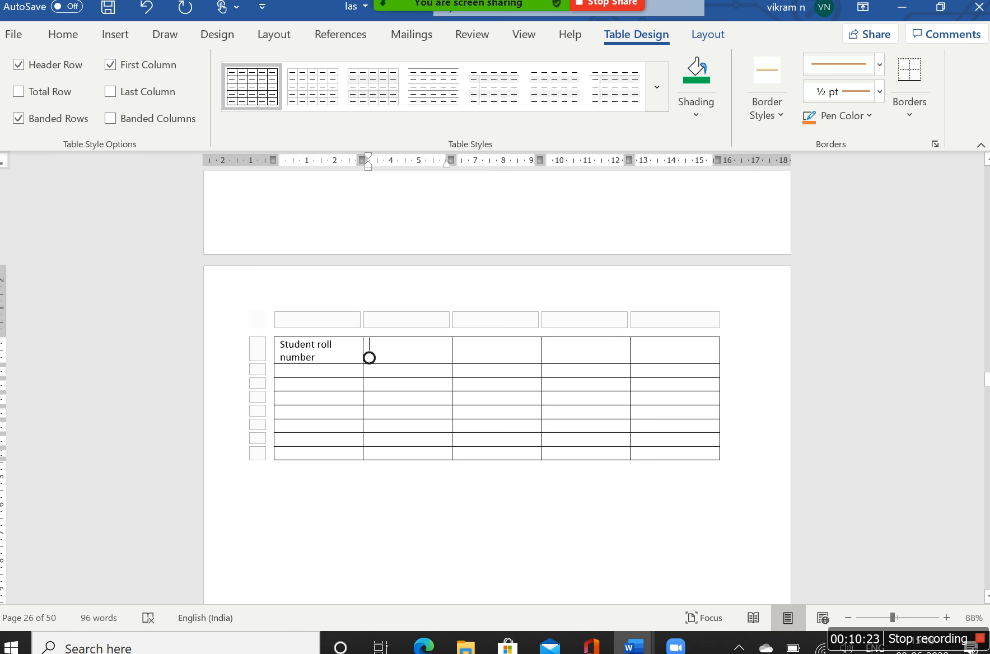
Try to select the blank header cells to the right of "Student roll number"
{"action": "right_click", "coordinate": [415, 350]}
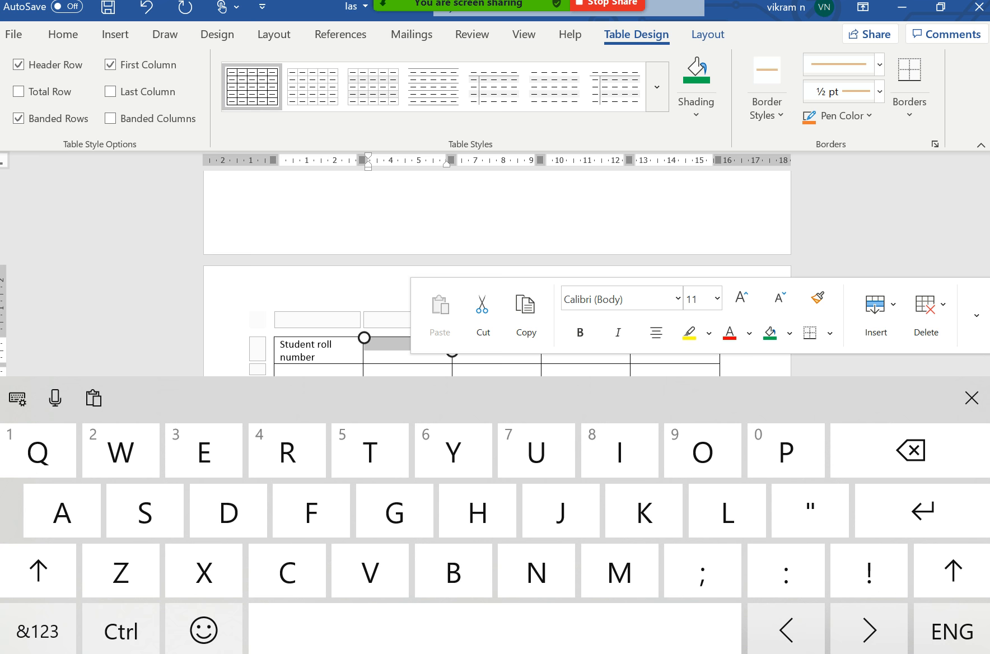
{"action": "left_click", "coordinate": [972, 399]}
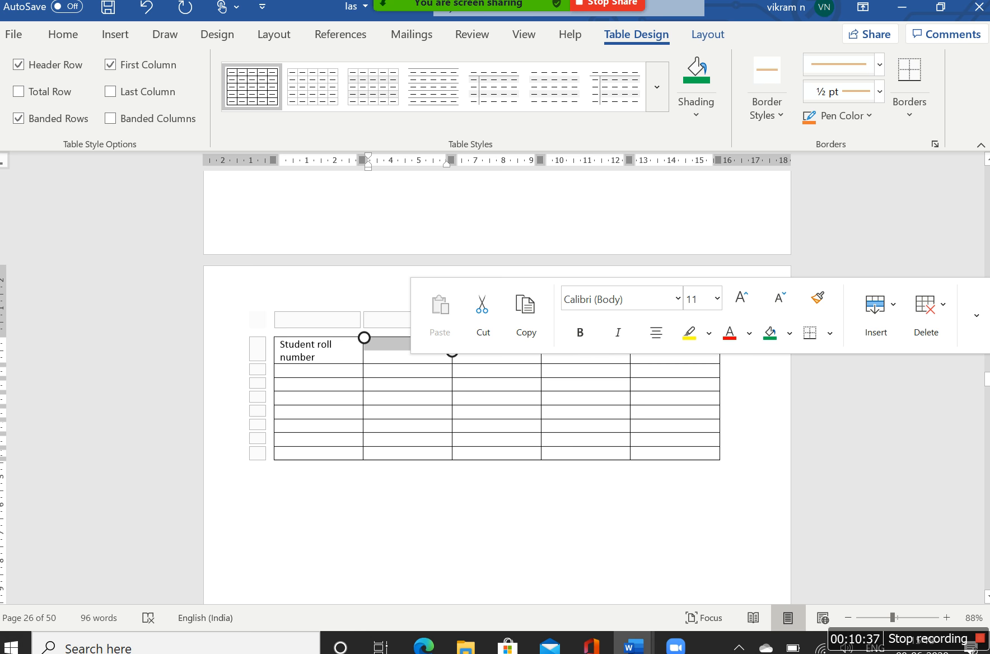
{"action": "left_click", "coordinate": [389, 344]}
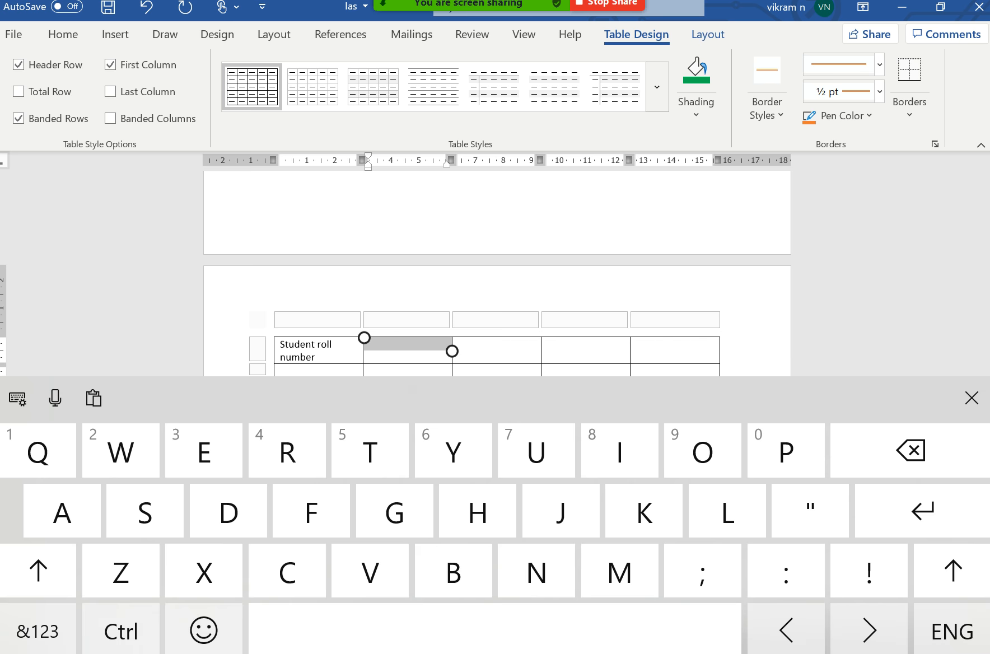
{"action": "left_click_drag", "start_coordinate": [452, 351], "coordinate": [518, 353]}
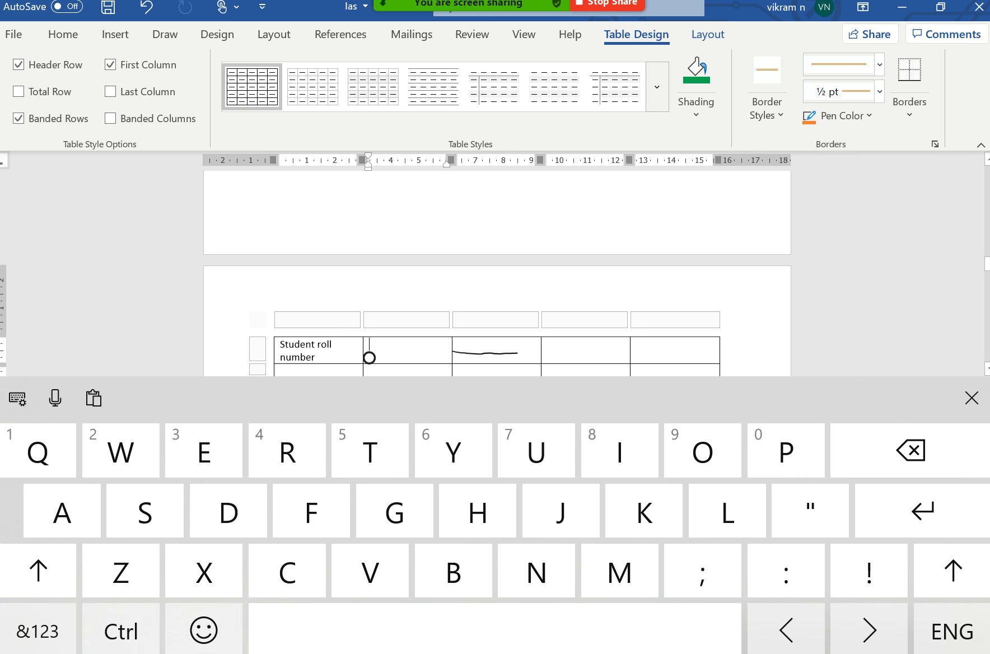
{"action": "left_click_drag", "start_coordinate": [369, 357], "coordinate": [520, 358]}
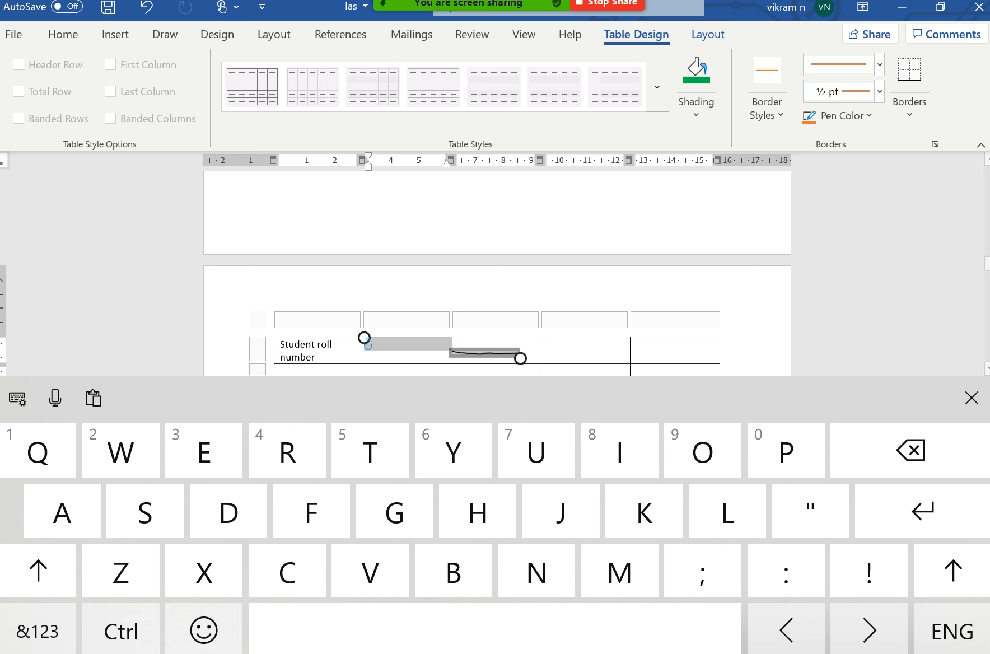
{"action": "left_click_drag", "start_coordinate": [521, 359], "coordinate": [575, 358]}
{"action": "left_click", "coordinate": [972, 398]}
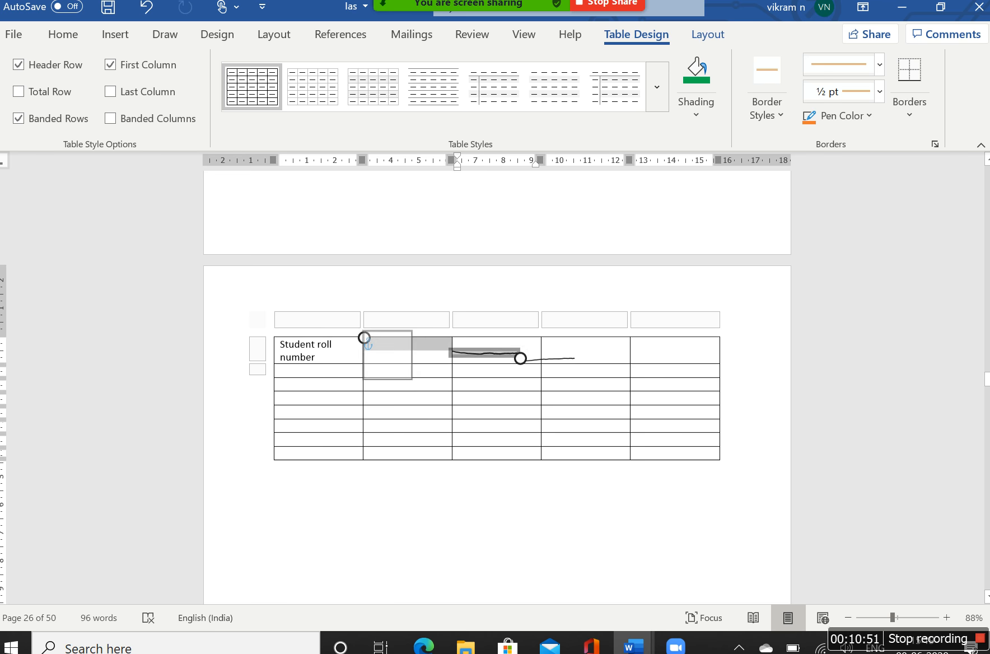
{"action": "right_click", "coordinate": [386, 357]}
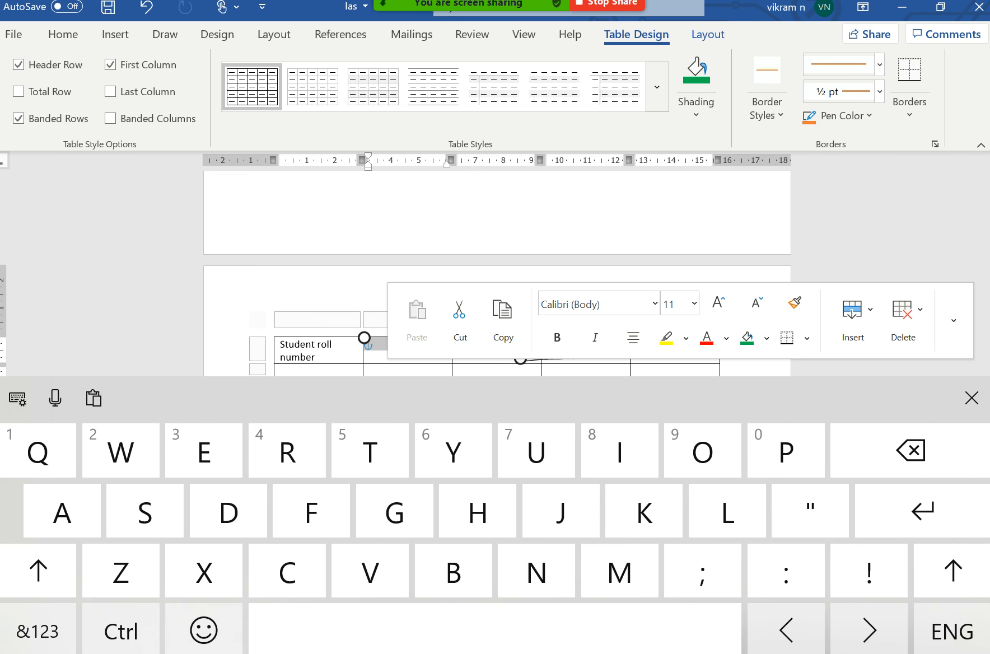
{"action": "left_click", "coordinate": [972, 398]}
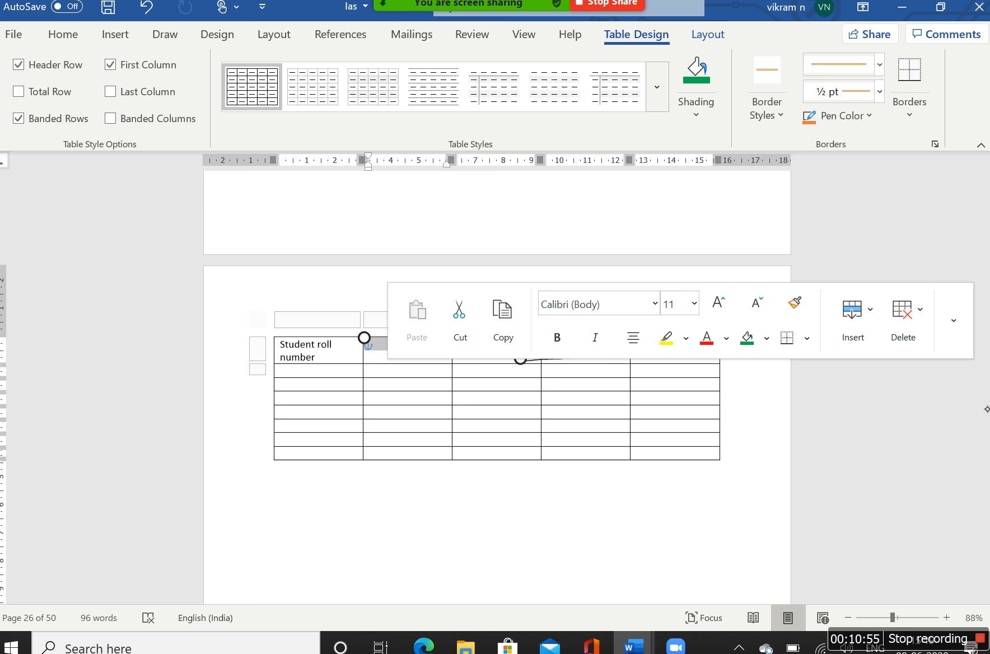
{"action": "left_click", "coordinate": [963, 372]}
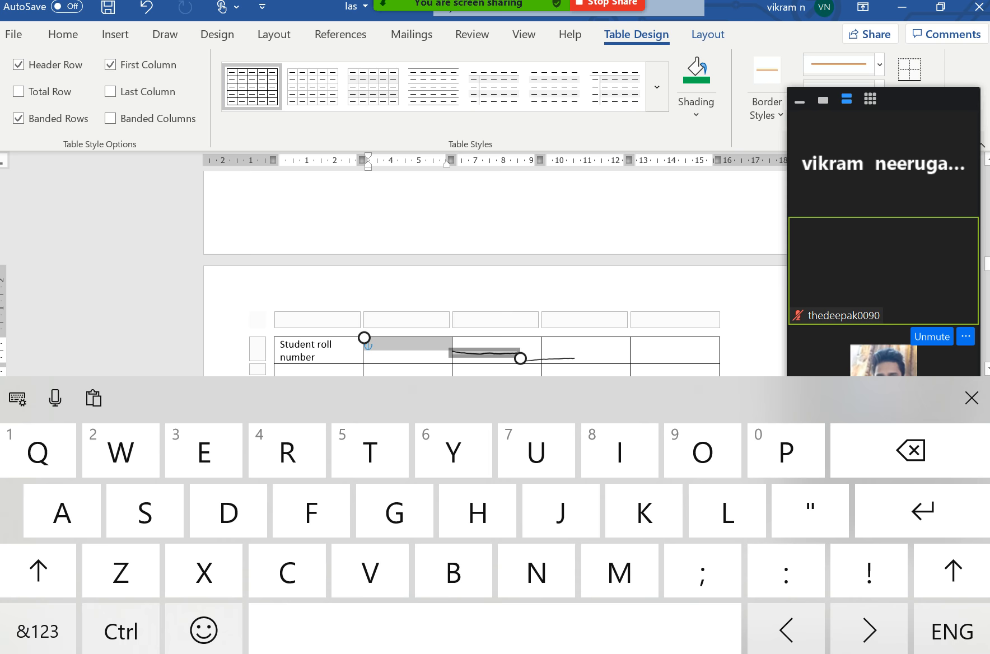
{"action": "left_click", "coordinate": [972, 397]}
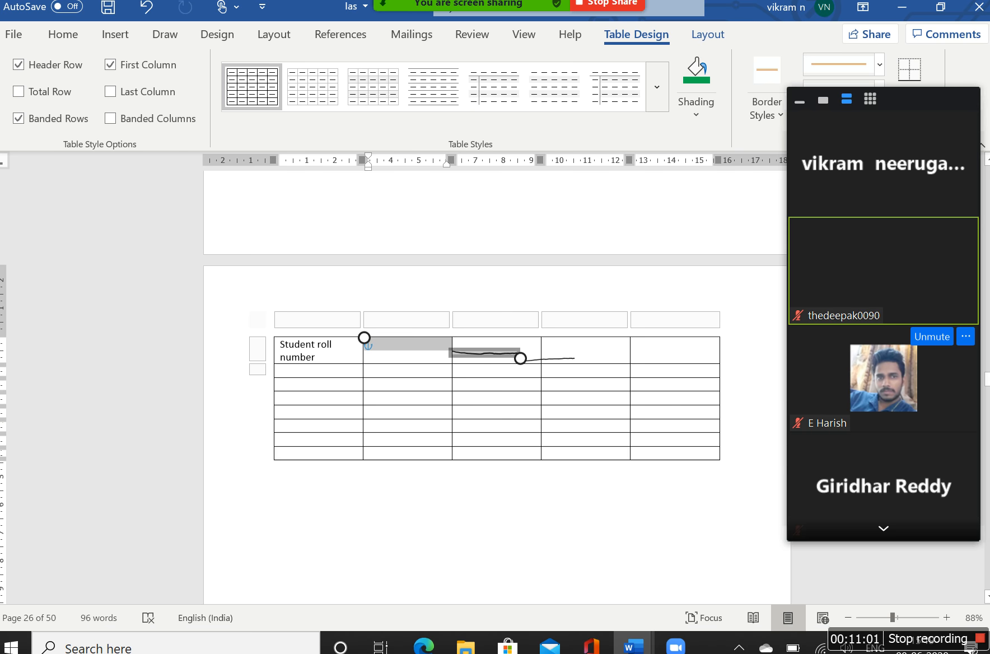
Enter "Science" in the second cell of the table's second row
{"action": "left_click", "coordinate": [367, 385]}
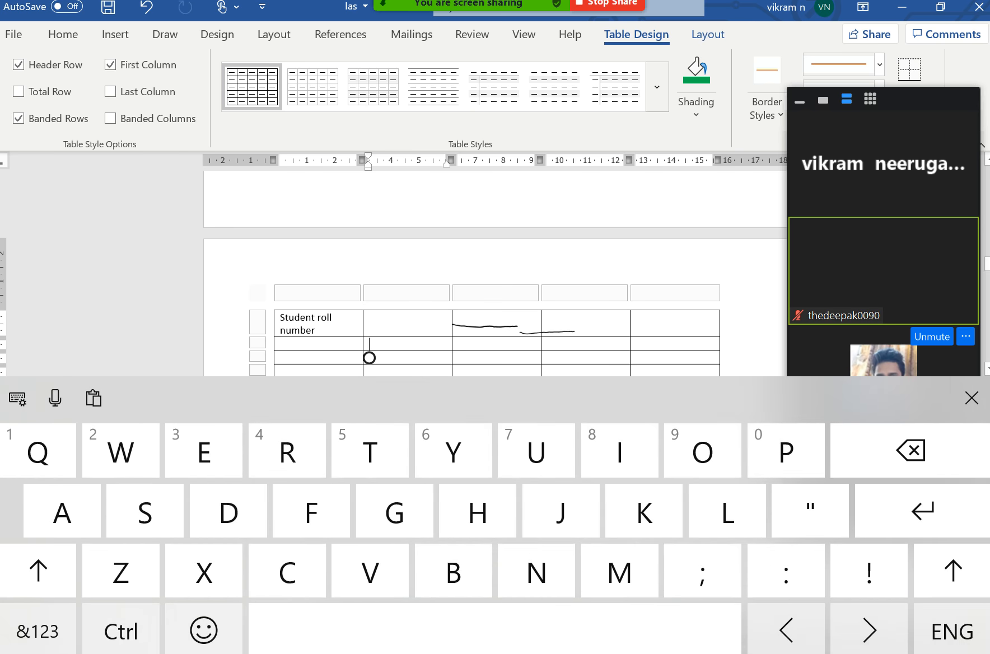
{"action": "type", "text": "S"}
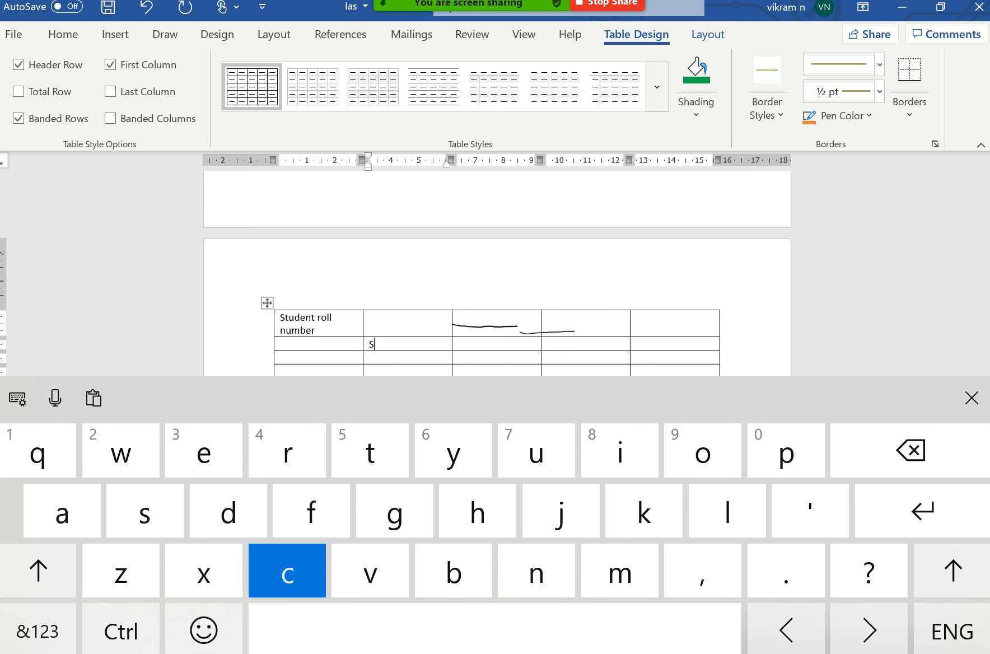
{"action": "type", "text": "cience"}
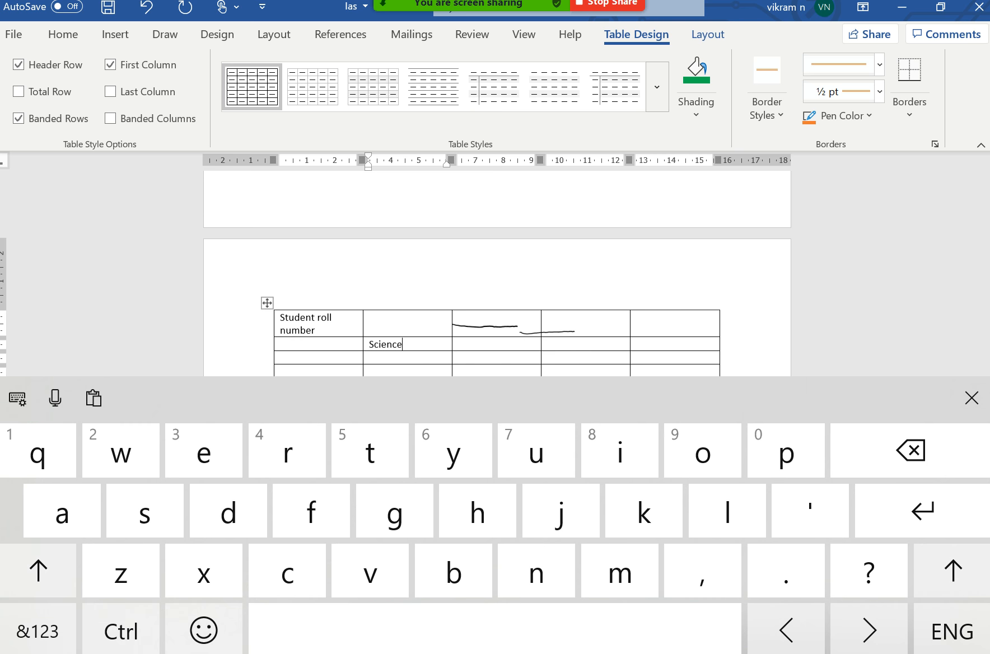
Enter "social" in the third cell of the table's second row
{"action": "left_click", "coordinate": [485, 326]}
{"action": "left_click", "coordinate": [487, 343]}
{"action": "type", "text": "social"}
{"action": "left_click", "coordinate": [549, 344]}
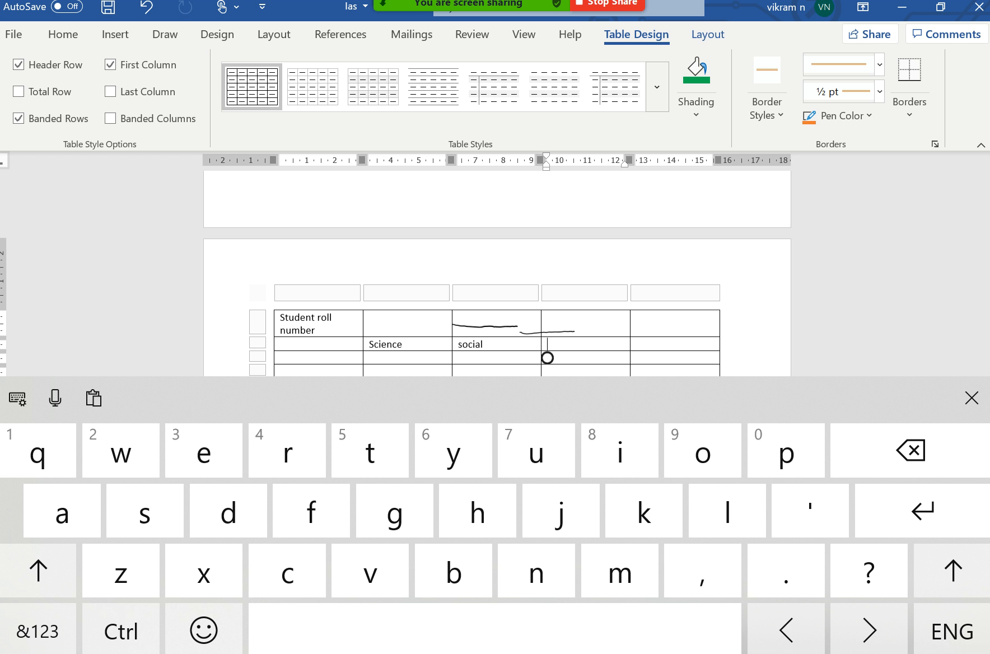
{"action": "left_click", "coordinate": [369, 330]}
{"action": "left_click_drag", "start_coordinate": [369, 330], "coordinate": [720, 324]}
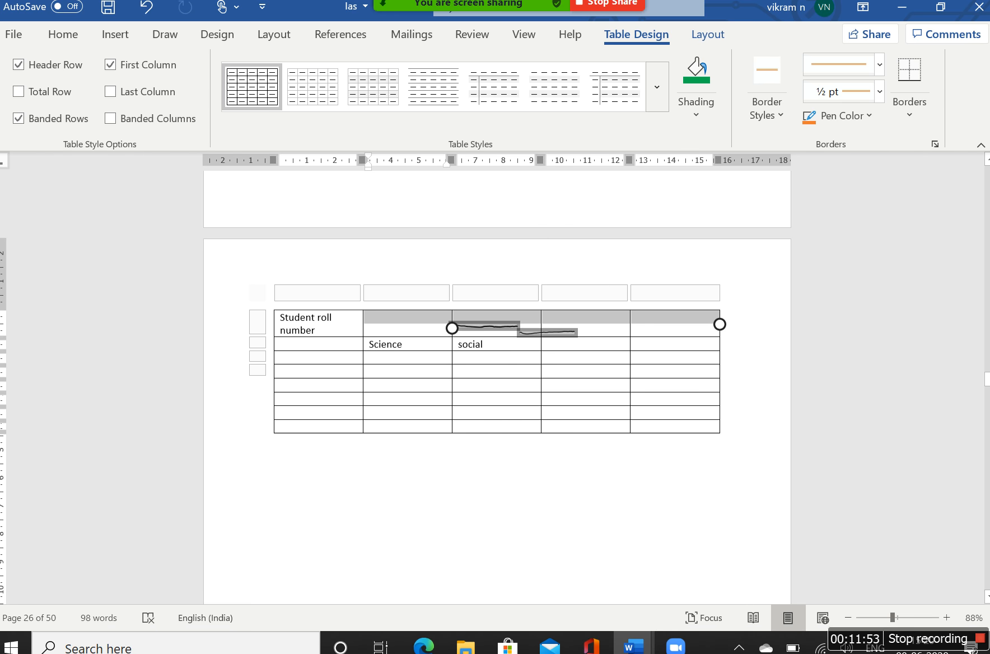
{"action": "right_click", "coordinate": [678, 316]}
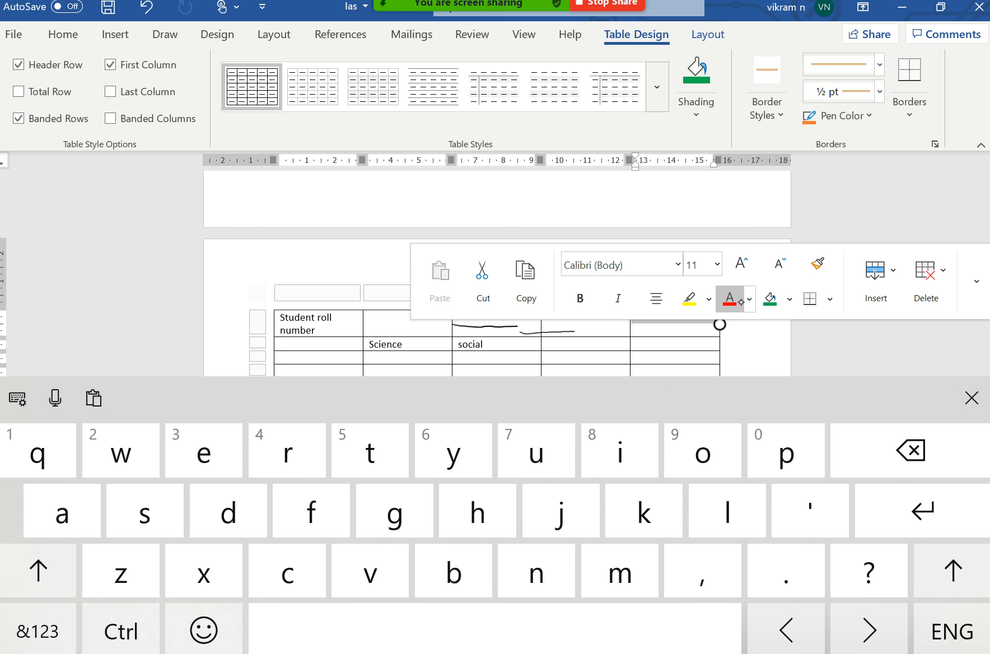
{"action": "left_click", "coordinate": [977, 281]}
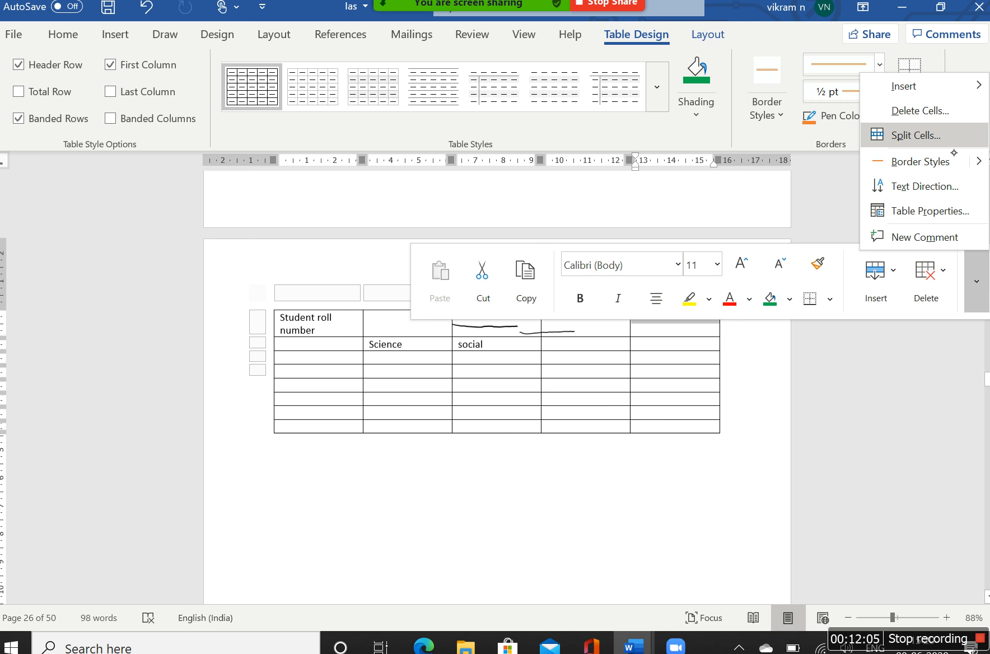
{"action": "left_click", "coordinate": [941, 138]}
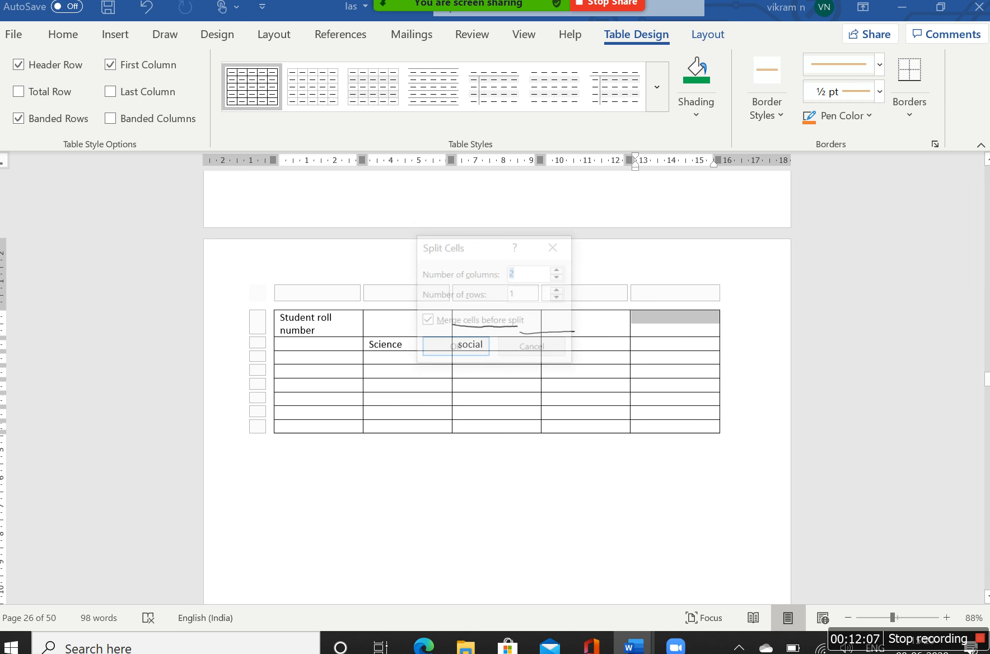
{"action": "left_click", "coordinate": [555, 246]}
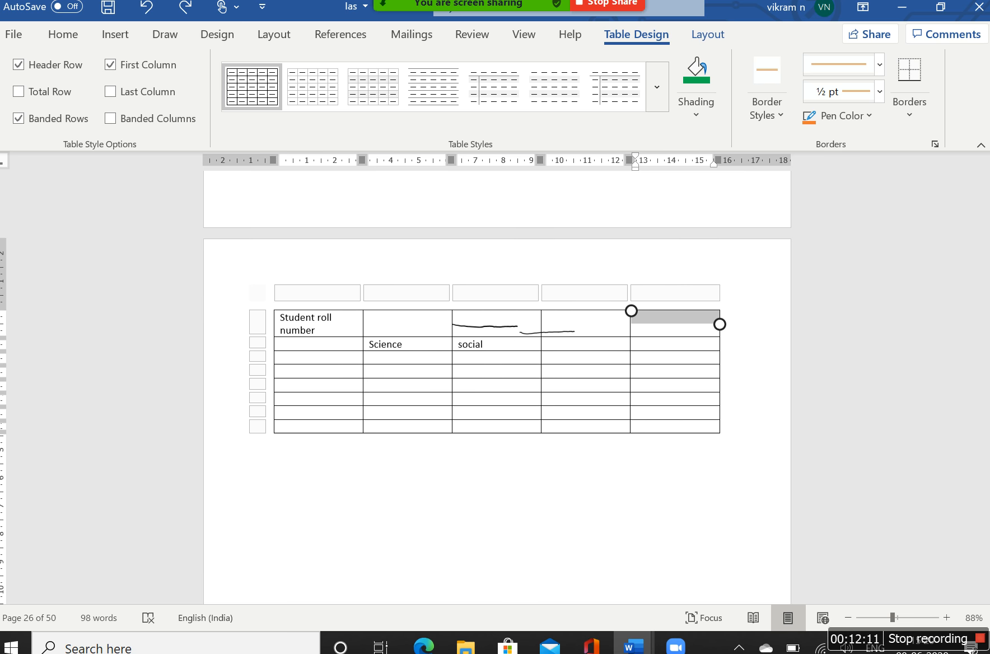
Merge the four blank header cells beside "Student roll number", and admit the waiting participant to the meeting
{"action": "mouse_move", "coordinate": [632, 311]}
{"action": "left_mouse_down"}
{"action": "mouse_move", "coordinate": [637, 329]}
{"action": "mouse_move", "coordinate": [452, 328]}
{"action": "left_mouse_up"}
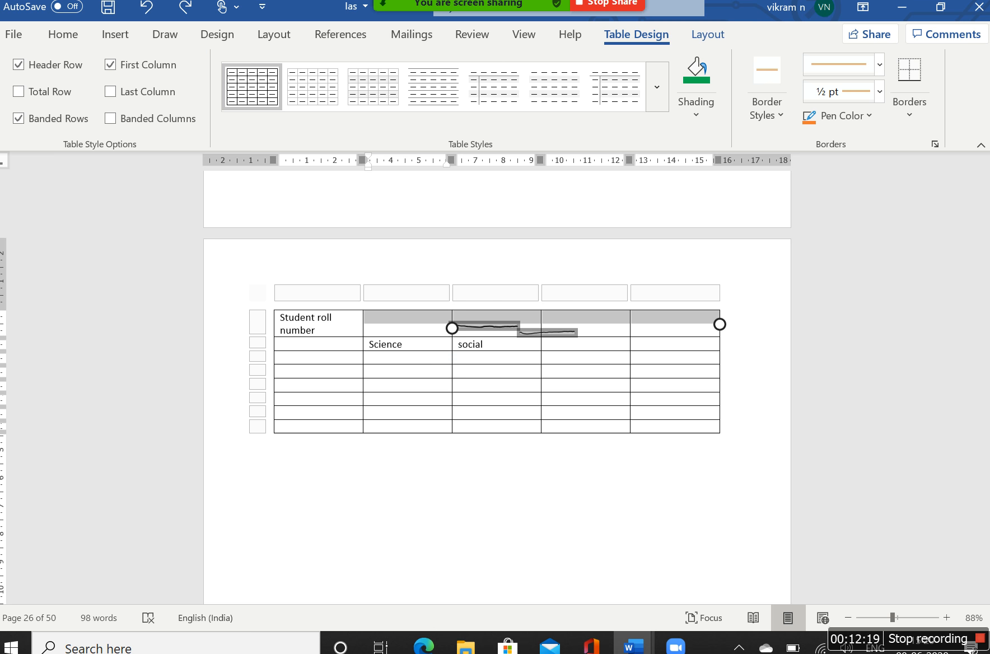
{"action": "right_click", "coordinate": [280, 324]}
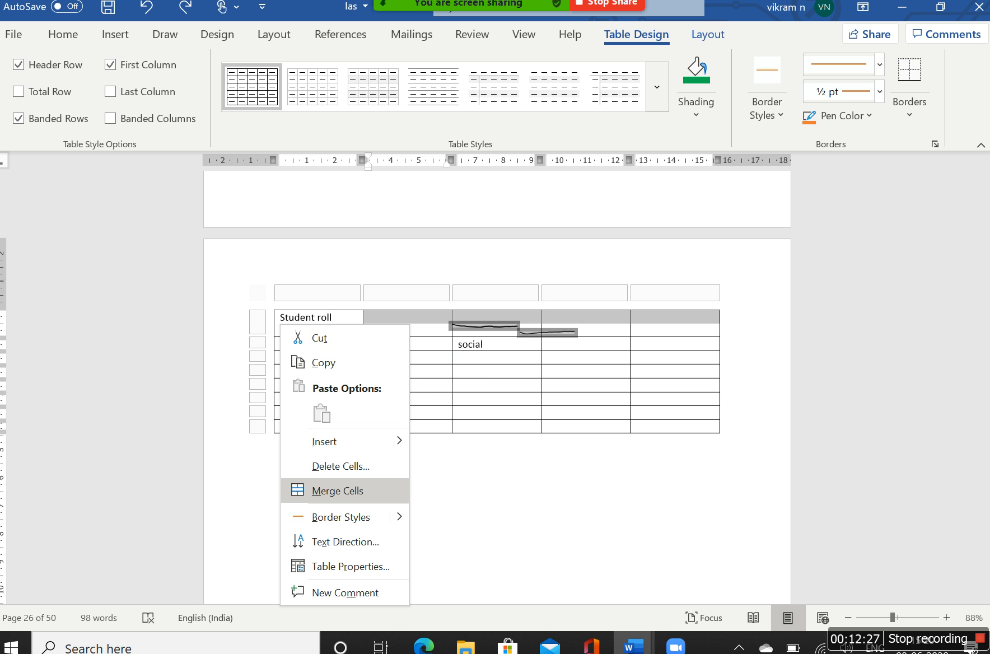
{"action": "left_click", "coordinate": [337, 491]}
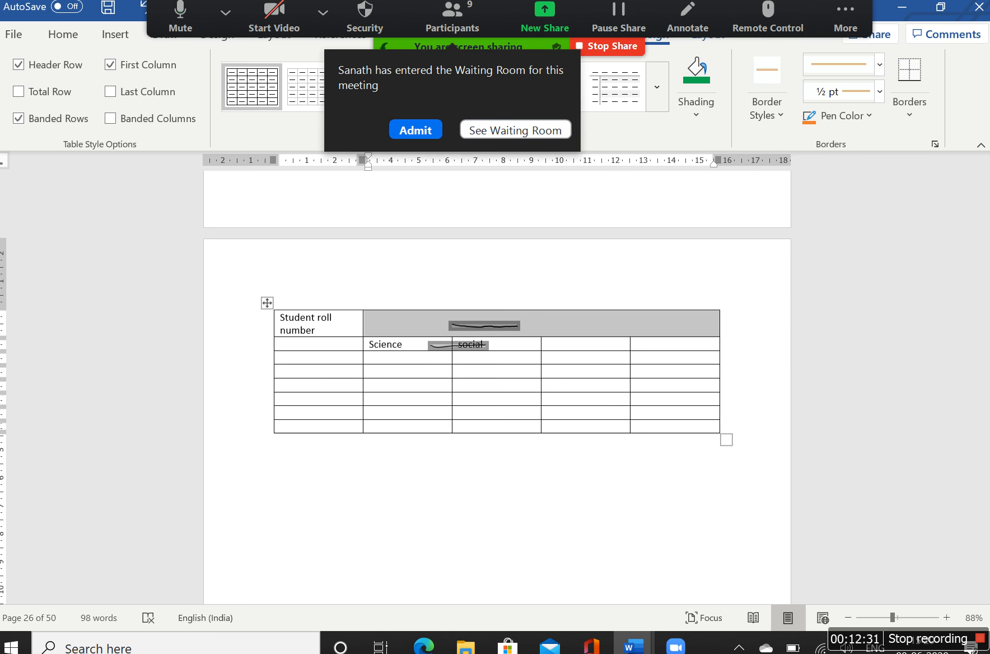
{"action": "left_click", "coordinate": [416, 130]}
Enter "Subject Marks" in the merged header cell and centre it horizontally
{"action": "left_click", "coordinate": [537, 327]}
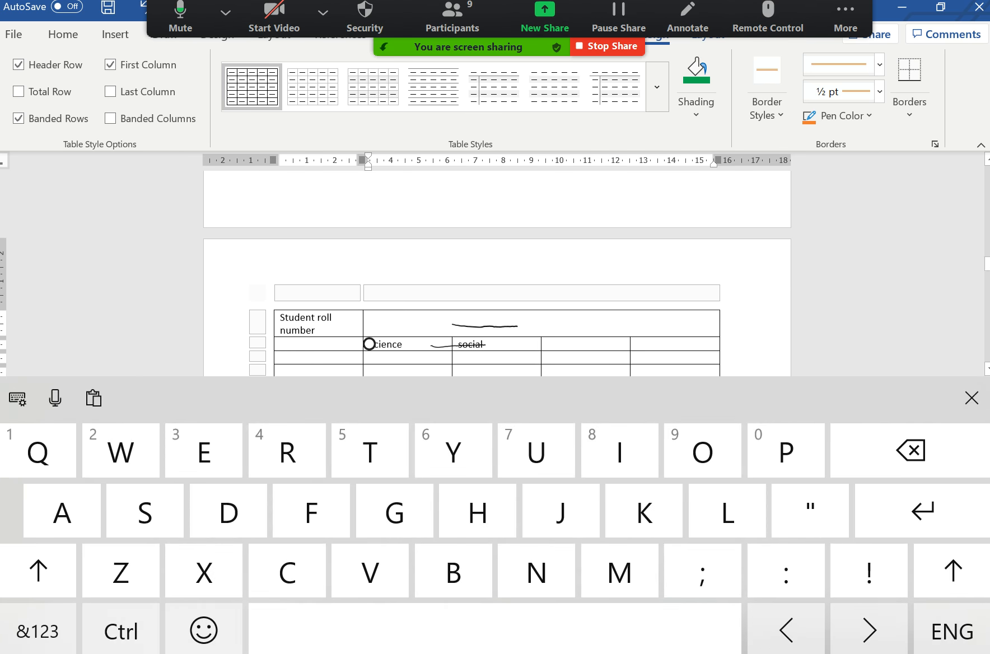
{"action": "type", "text": "S"}
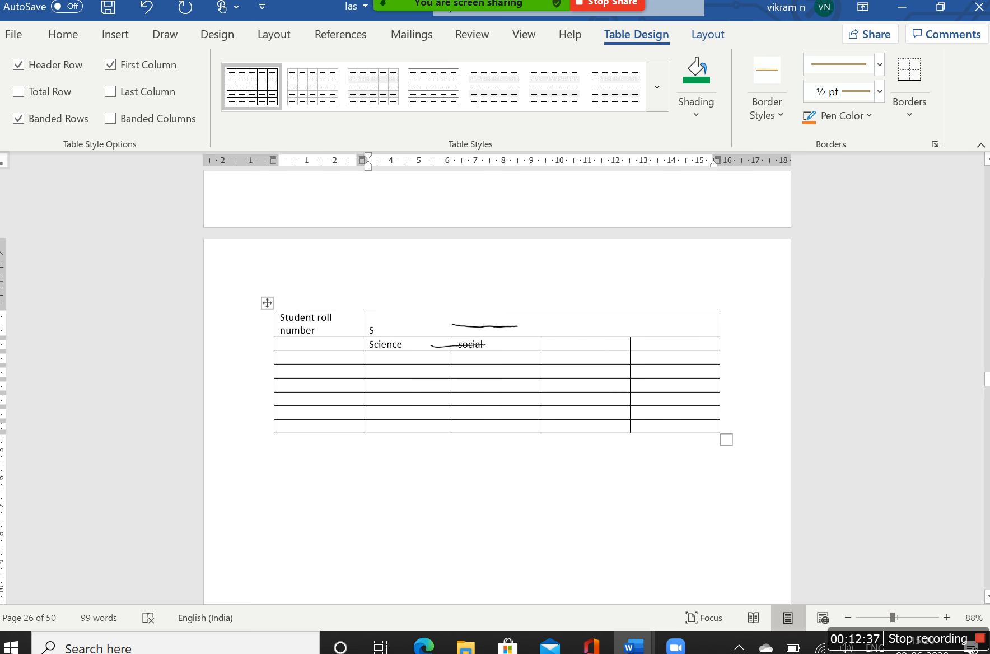
{"action": "type", "text": "Sub"}
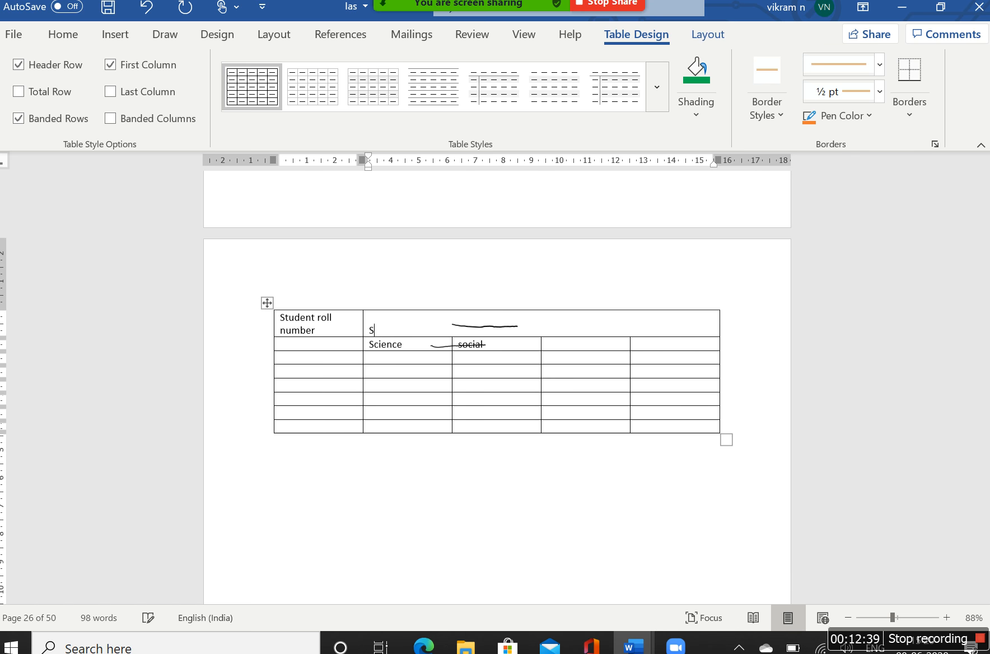
{"action": "type", "text": "ject Marks"}
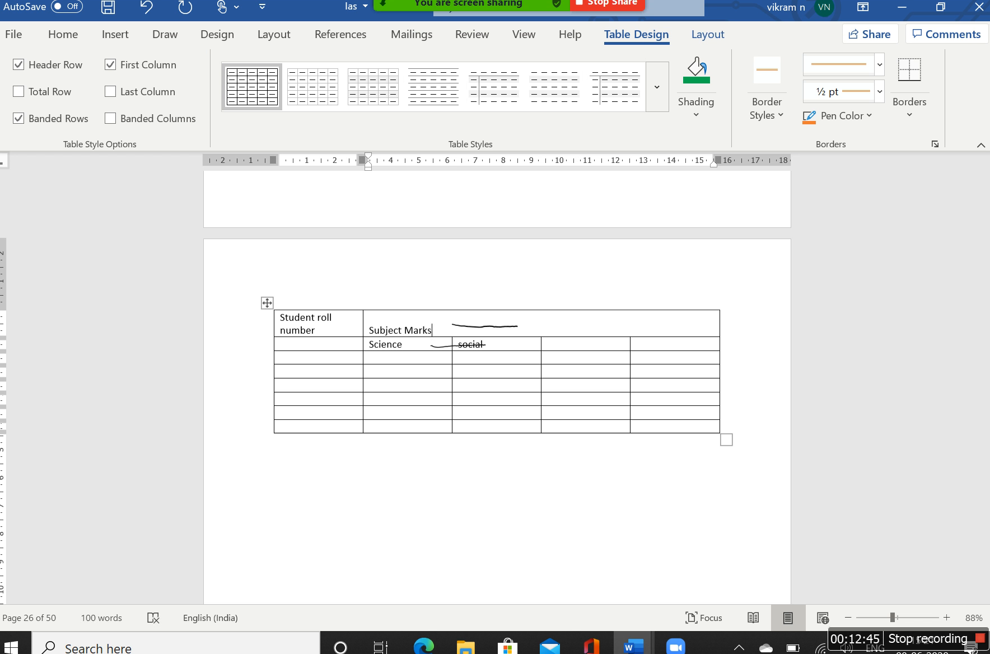
{"action": "key", "text": "ctrl+e"}
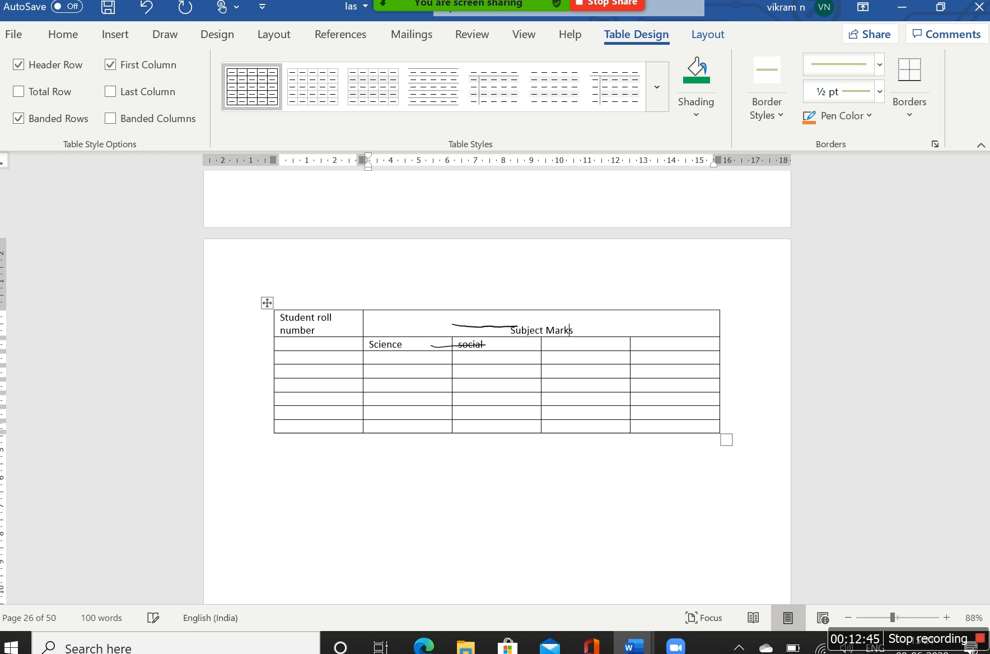
{"action": "key", "text": "ctrl+a"}
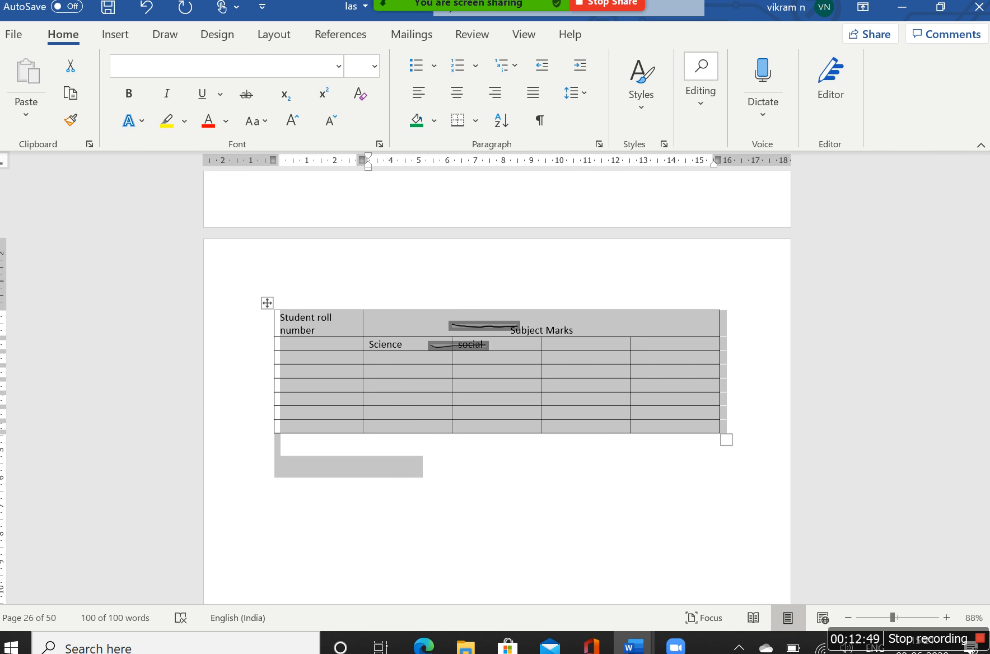
{"action": "left_click", "coordinate": [564, 493]}
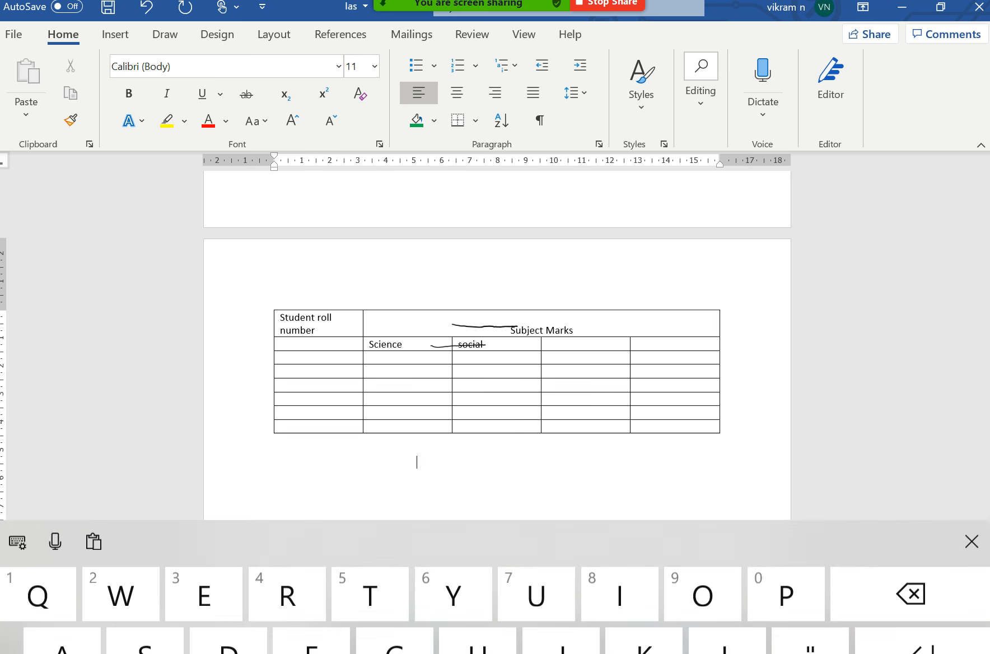
{"action": "left_click", "coordinate": [972, 398]}
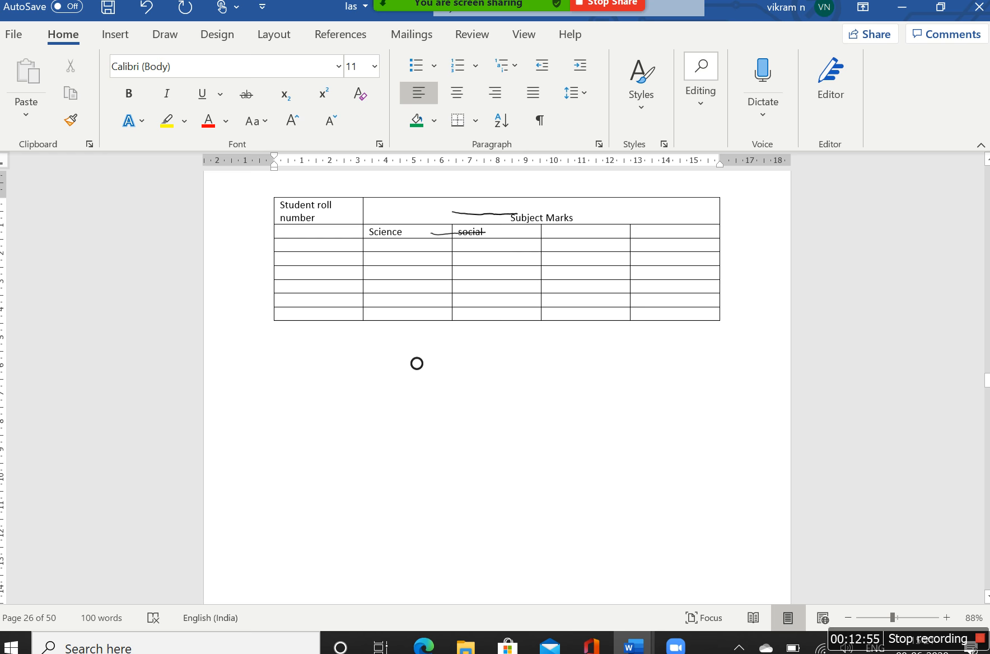
Enter "Maths" and "Physics" in the last two cells of the table's second row
{"action": "left_click", "coordinate": [482, 245]}
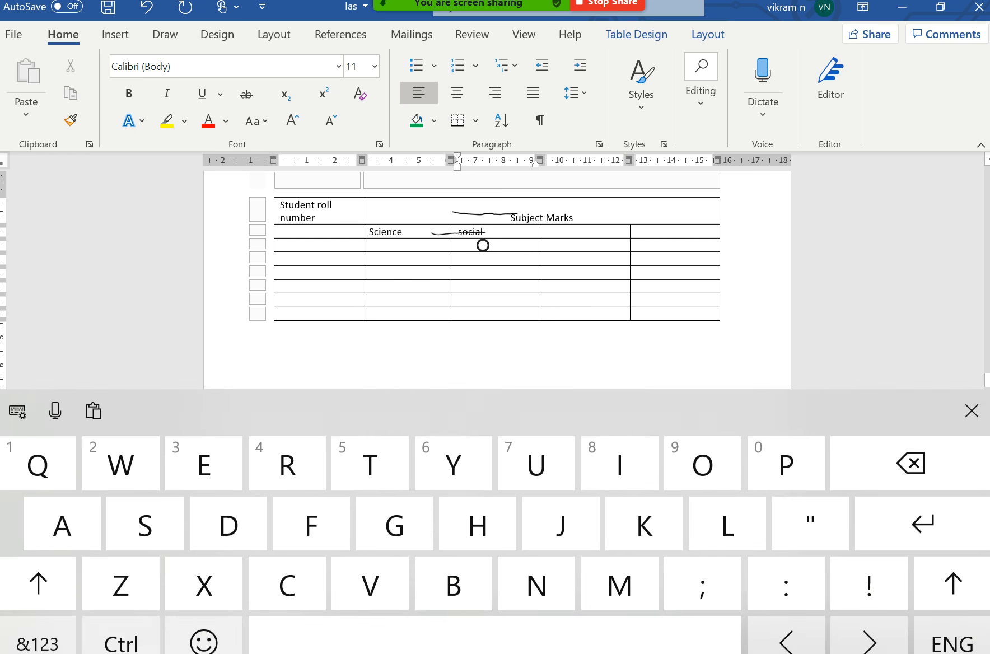
{"action": "key", "text": "Tab"}
{"action": "type", "text": "M"}
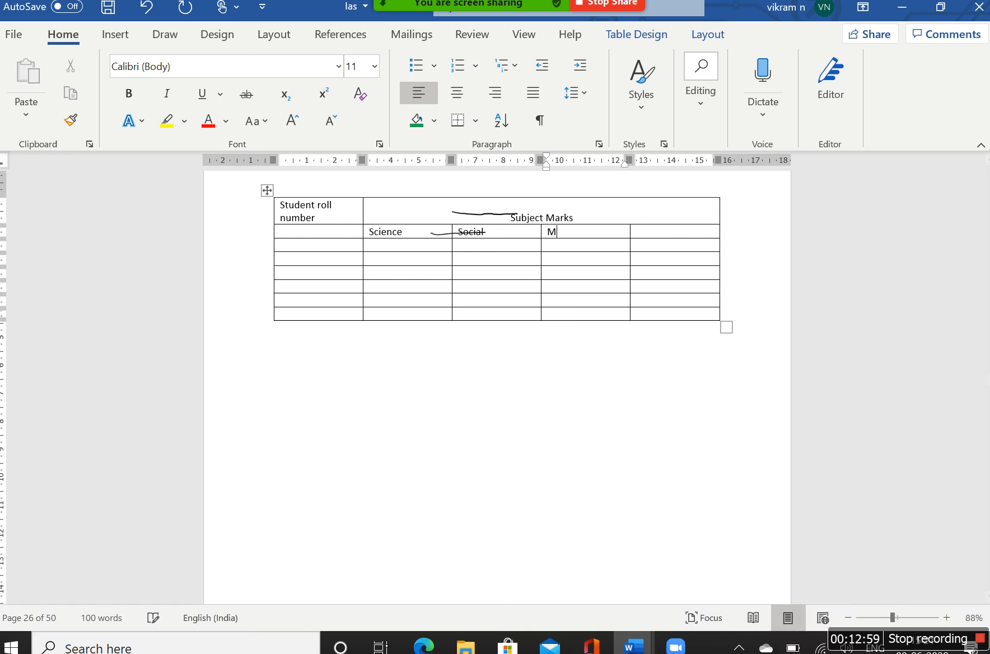
{"action": "type", "text": "aths"}
{"action": "key", "text": "Tab"}
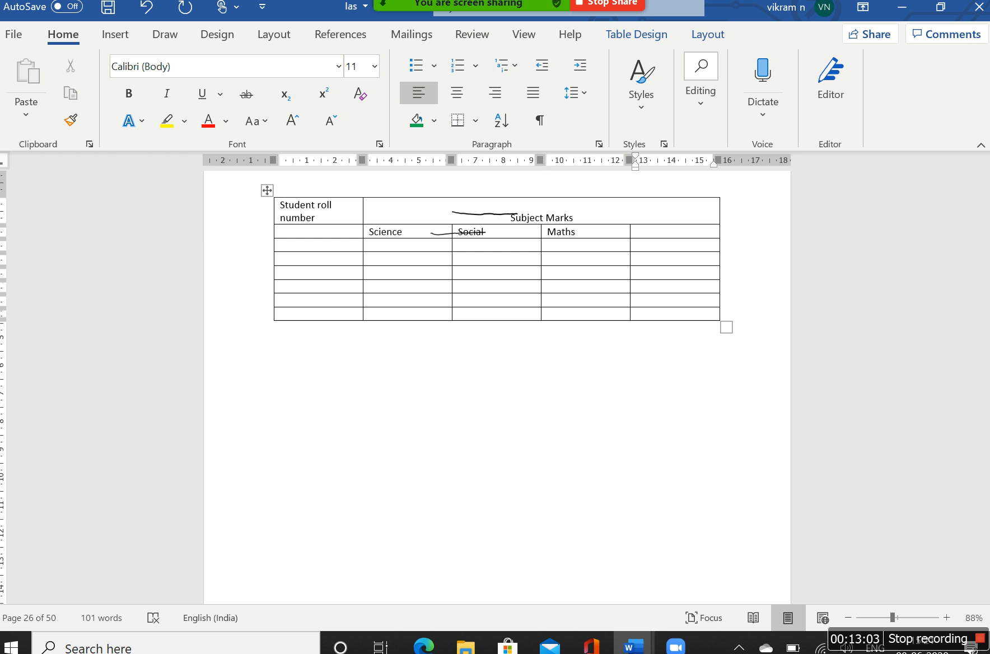
{"action": "type", "text": "Physics"}
Handwrite "merge cells" below the table, and sketch a three-cell rectangle with an undivided rectangle beneath it alongside
{"action": "mouse_move", "coordinate": [384, 427]}
{"action": "left_mouse_down"}
{"action": "mouse_move", "coordinate": [430, 430]}
{"action": "mouse_move", "coordinate": [462, 405]}
{"action": "mouse_move", "coordinate": [471, 412]}
{"action": "left_mouse_up"}
{"action": "mouse_move", "coordinate": [498, 394]}
{"action": "left_mouse_down"}
{"action": "mouse_move", "coordinate": [495, 407]}
{"action": "mouse_move", "coordinate": [528, 395]}
{"action": "left_mouse_up"}
{"action": "left_click_drag", "start_coordinate": [535, 368], "coordinate": [543, 392]}
{"action": "mouse_move", "coordinate": [599, 364]}
{"action": "left_mouse_down"}
{"action": "mouse_move", "coordinate": [606, 399]}
{"action": "mouse_move", "coordinate": [638, 394]}
{"action": "left_mouse_up"}
{"action": "left_click_drag", "start_coordinate": [675, 369], "coordinate": [679, 392]}
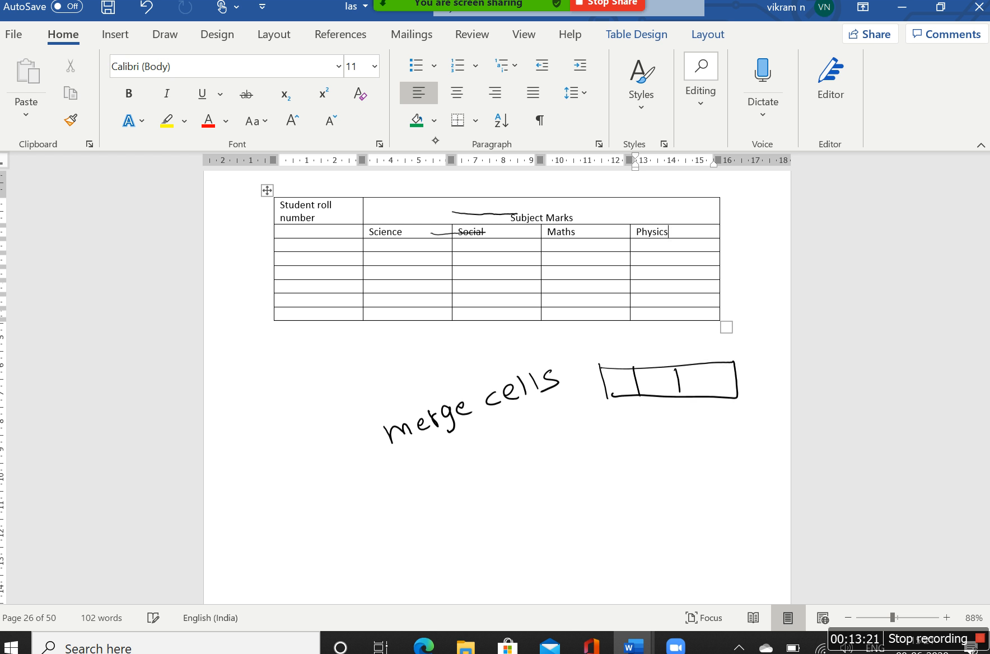
{"action": "mouse_move", "coordinate": [611, 419]}
{"action": "left_mouse_down"}
{"action": "mouse_move", "coordinate": [615, 442]}
{"action": "mouse_move", "coordinate": [727, 414]}
{"action": "mouse_move", "coordinate": [615, 440]}
{"action": "left_mouse_up"}
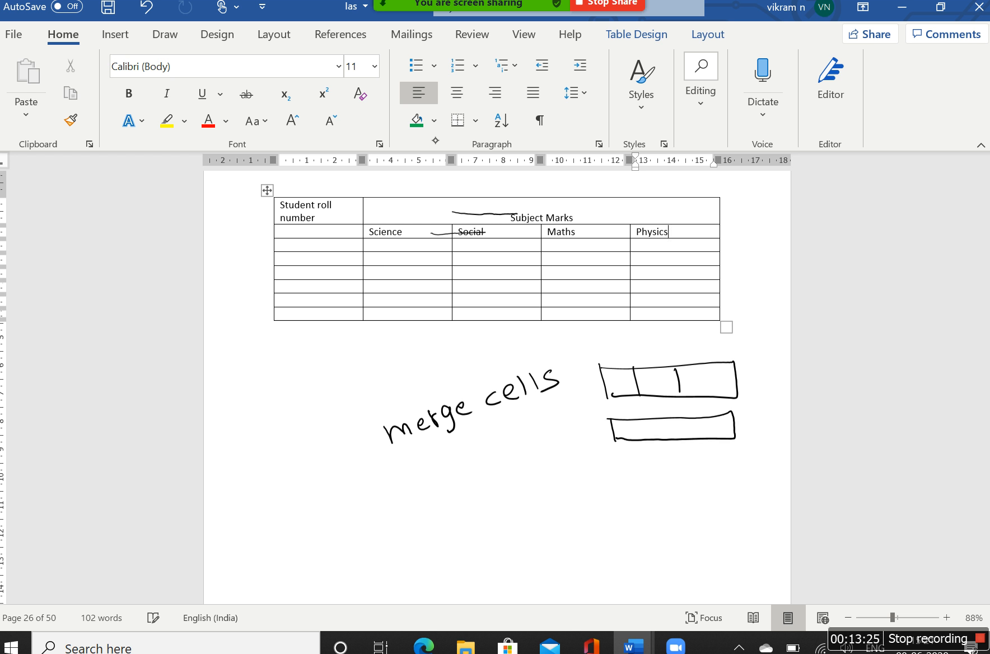
Handwrite "split" below "merge cells", and divide the lower sketched rectangle into three cells with short vertical strokes
{"action": "mouse_move", "coordinate": [426, 491]}
{"action": "left_mouse_down"}
{"action": "mouse_move", "coordinate": [418, 512]}
{"action": "mouse_move", "coordinate": [443, 512]}
{"action": "mouse_move", "coordinate": [443, 500]}
{"action": "left_mouse_up"}
{"action": "mouse_move", "coordinate": [457, 470]}
{"action": "left_mouse_down"}
{"action": "mouse_move", "coordinate": [461, 492]}
{"action": "mouse_move", "coordinate": [470, 486]}
{"action": "left_mouse_up"}
{"action": "left_click", "coordinate": [462, 471]}
{"action": "mouse_move", "coordinate": [475, 463]}
{"action": "left_mouse_down"}
{"action": "mouse_move", "coordinate": [485, 485]}
{"action": "mouse_move", "coordinate": [490, 467]}
{"action": "left_mouse_up"}
{"action": "left_click_drag", "start_coordinate": [632, 422], "coordinate": [638, 435]}
{"action": "left_click_drag", "start_coordinate": [691, 419], "coordinate": [694, 435]}
{"action": "left_click_drag", "start_coordinate": [634, 435], "coordinate": [637, 444]}
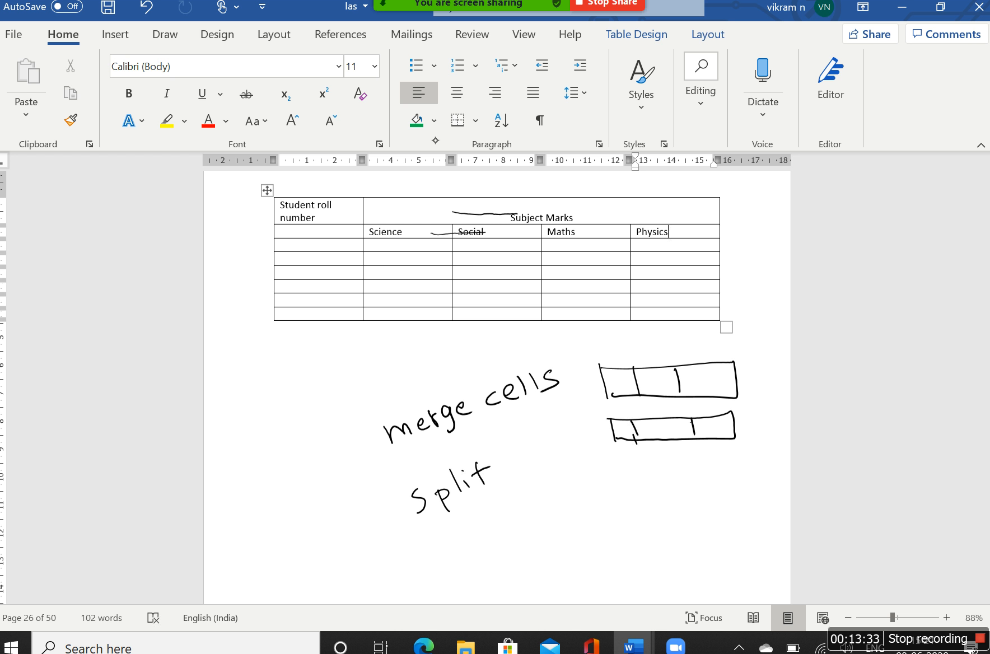
Draw a box around the handwritten "merge cells" and "split" notes, and write "tables" with an arrow below it
{"action": "mouse_move", "coordinate": [357, 417]}
{"action": "left_mouse_down"}
{"action": "mouse_move", "coordinate": [391, 520]}
{"action": "mouse_move", "coordinate": [563, 382]}
{"action": "mouse_move", "coordinate": [357, 421]}
{"action": "left_mouse_up"}
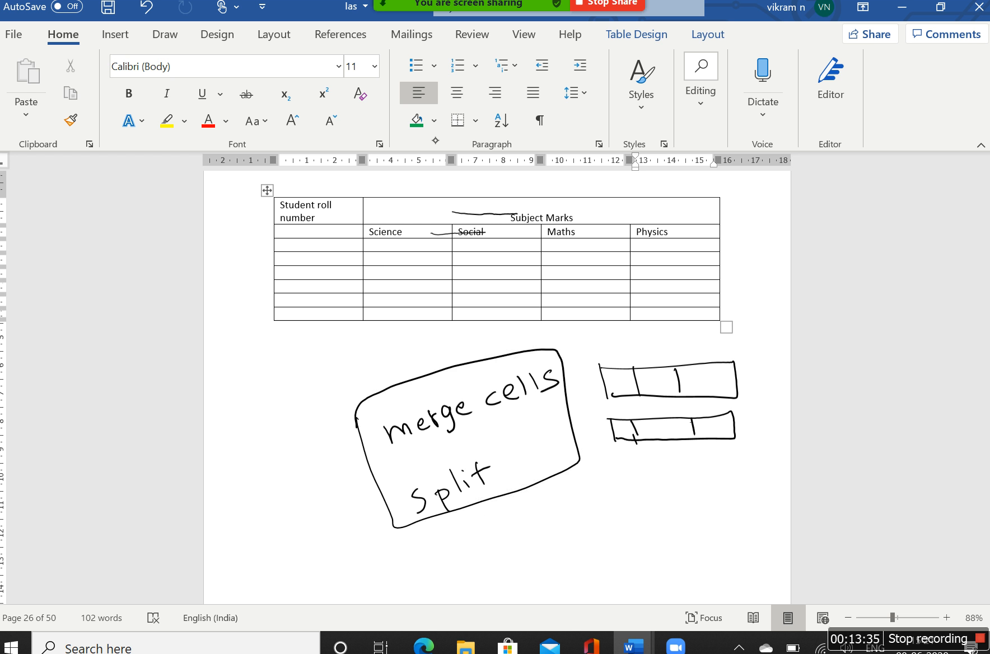
{"action": "left_click_drag", "start_coordinate": [515, 504], "coordinate": [552, 530]}
{"action": "mouse_move", "coordinate": [573, 500]}
{"action": "left_mouse_down"}
{"action": "mouse_move", "coordinate": [566, 526]}
{"action": "mouse_move", "coordinate": [587, 507]}
{"action": "left_mouse_up"}
{"action": "left_click_drag", "start_coordinate": [588, 511], "coordinate": [597, 508]}
{"action": "mouse_move", "coordinate": [603, 492]}
{"action": "left_mouse_down"}
{"action": "mouse_move", "coordinate": [612, 518]}
{"action": "mouse_move", "coordinate": [626, 516]}
{"action": "left_mouse_up"}
{"action": "left_click_drag", "start_coordinate": [630, 507], "coordinate": [646, 513]}
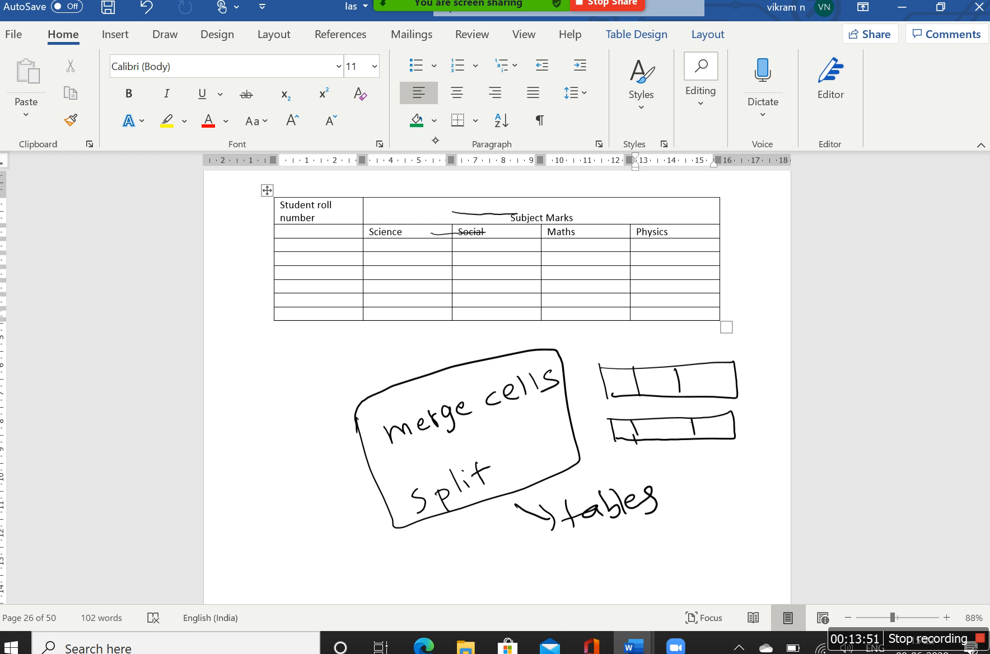
Fill the first student row with roll number 01 and the marks 67, 56, 56 and 78
{"action": "key", "text": "Left"}
{"action": "key", "text": "Left"}
{"action": "key", "text": "Left"}
{"action": "key", "text": "Left"}
{"action": "key", "text": "Left"}
{"action": "key", "text": "Left"}
{"action": "key", "text": "Left"}
{"action": "key", "text": "Left"}
{"action": "key", "text": "Left"}
{"action": "key", "text": "Left"}
{"action": "key", "text": "Left"}
{"action": "key", "text": "Left"}
{"action": "key", "text": "Left"}
{"action": "key", "text": "Left"}
{"action": "key", "text": "Left"}
{"action": "key", "text": "Left"}
{"action": "key", "text": "Left"}
{"action": "key", "text": "Left"}
{"action": "key", "text": "Left"}
{"action": "key", "text": "Left"}
{"action": "key", "text": "Down"}
{"action": "type", "text": "01"}
{"action": "key", "text": "Tab"}
{"action": "type", "text": "67"}
{"action": "key", "text": "Tab"}
{"action": "type", "text": "56"}
{"action": "key", "text": "Tab"}
{"action": "type", "text": "56"}
{"action": "key", "text": "Tab"}
{"action": "type", "text": "78"}
{"action": "key", "text": "Tab"}
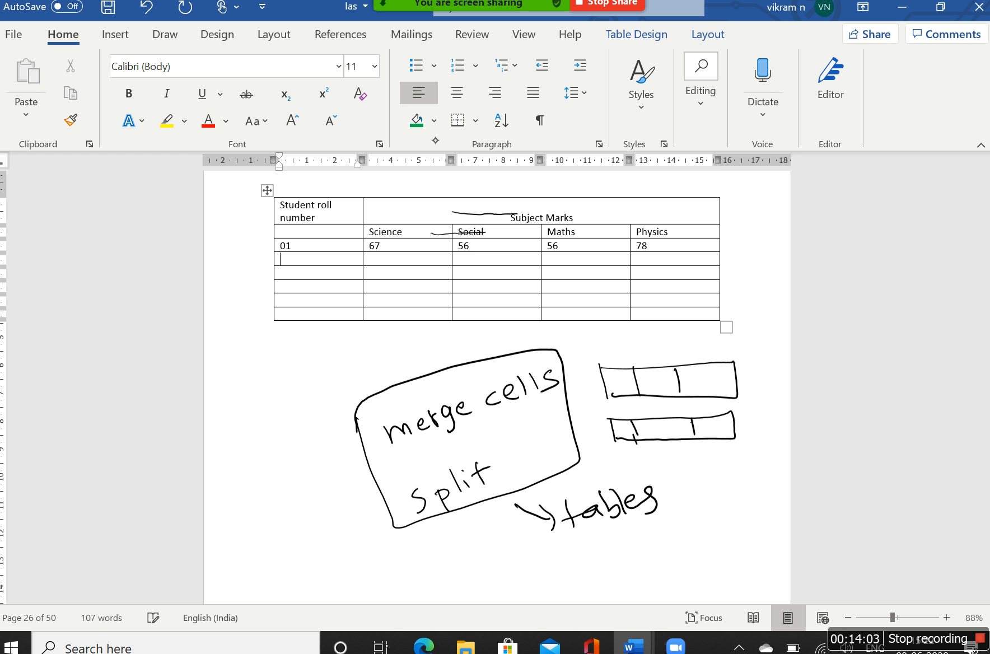
Fill the second student row with roll number 02 and the marks 78, 56, 90 and 23
{"action": "type", "text": "02"}
{"action": "key", "text": "Tab"}
{"action": "type", "text": "78"}
{"action": "key", "text": "Tab"}
{"action": "type", "text": "56"}
{"action": "key", "text": "Tab"}
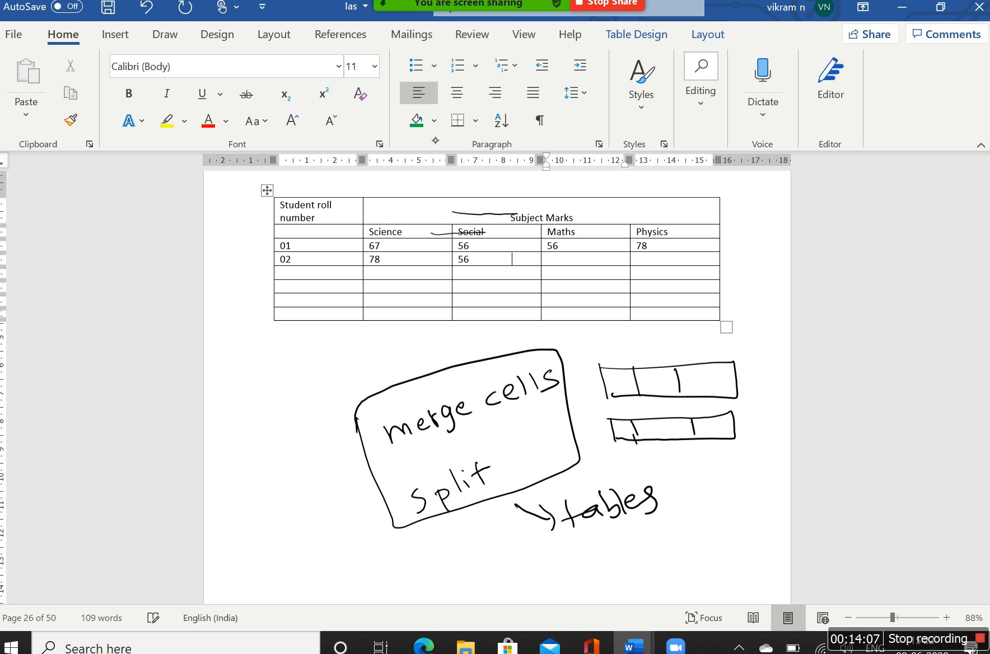
{"action": "type", "text": "90"}
{"action": "key", "text": "Tab"}
{"action": "type", "text": "23"}
{"action": "key", "text": "Tab"}
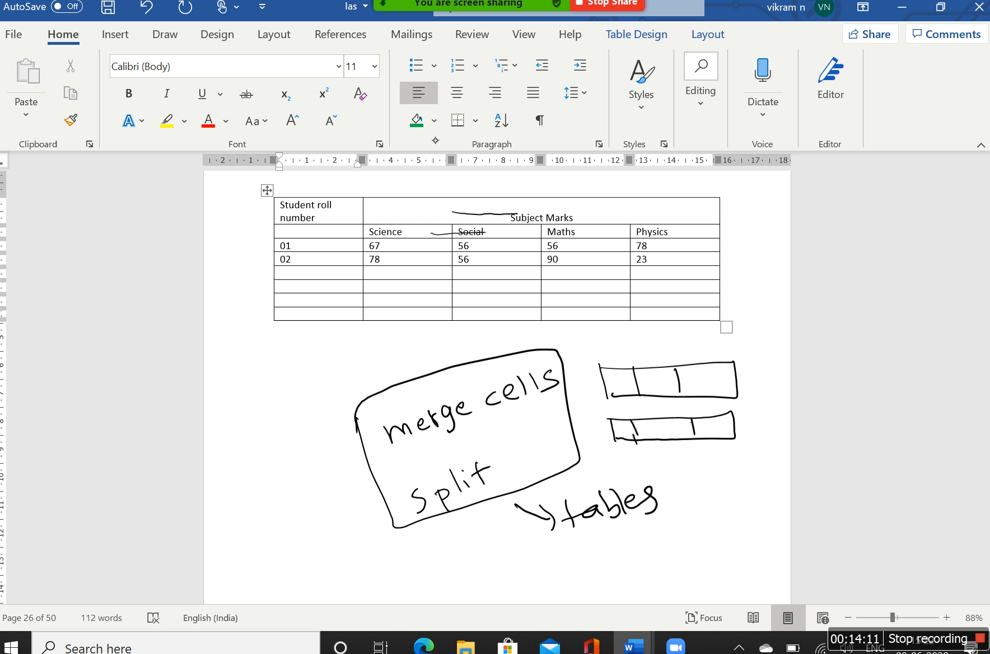
Enter roll number 03 in the third student row, with 67 for Science and 67 for Social
{"action": "type", "text": "03"}
{"action": "key", "text": "Tab"}
{"action": "type", "text": "67"}
{"action": "key", "text": "Tab"}
{"action": "type", "text": "67"}
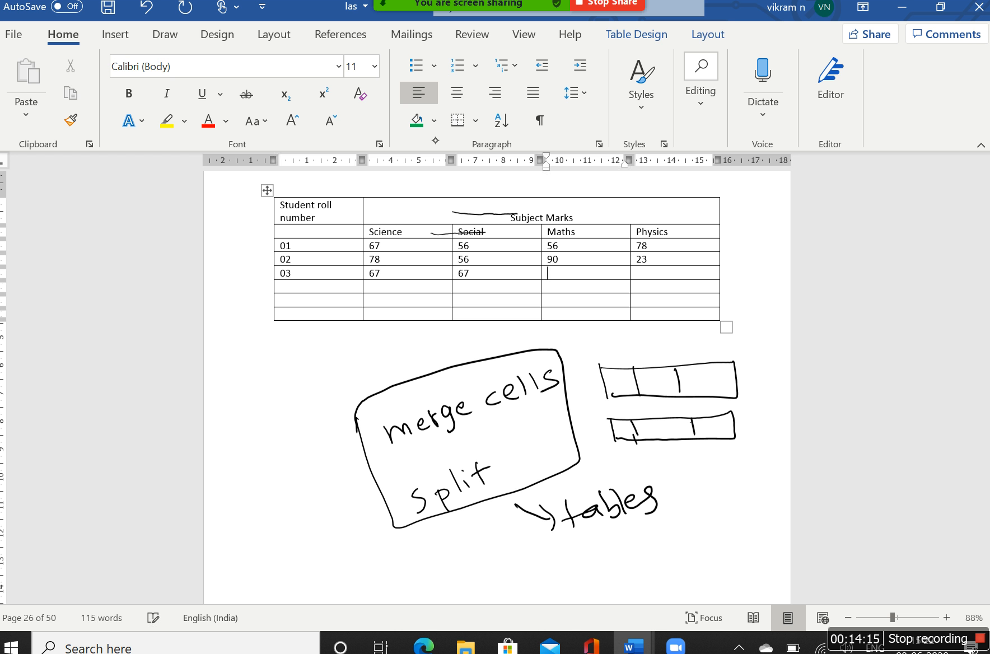
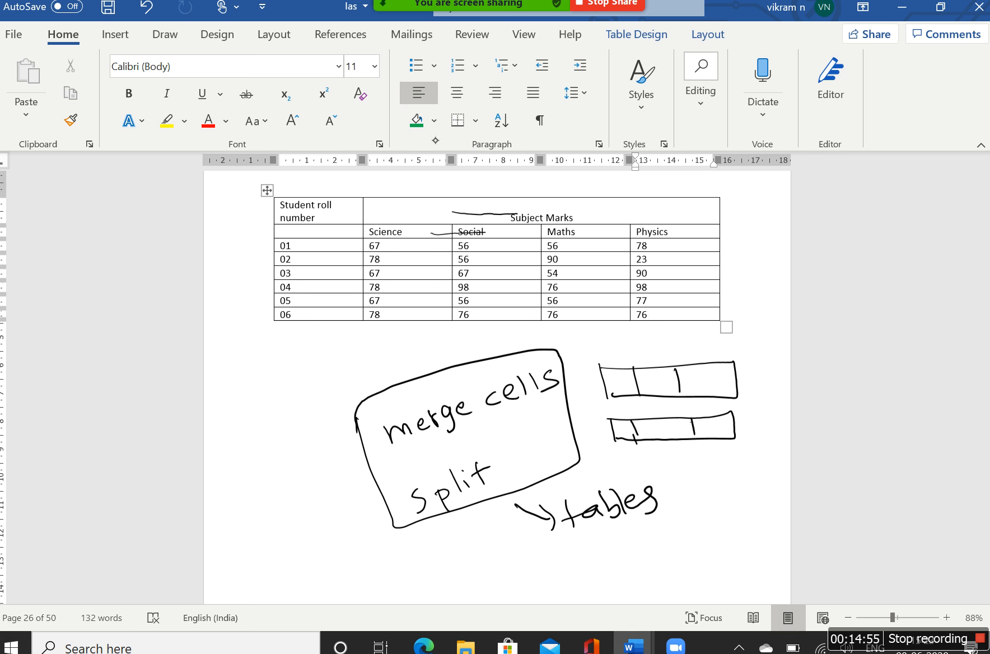
Apply the orange grid table style with solid header and banded rows to the marks table, and switch it to the matching green style
{"action": "left_click", "coordinate": [654, 41]}
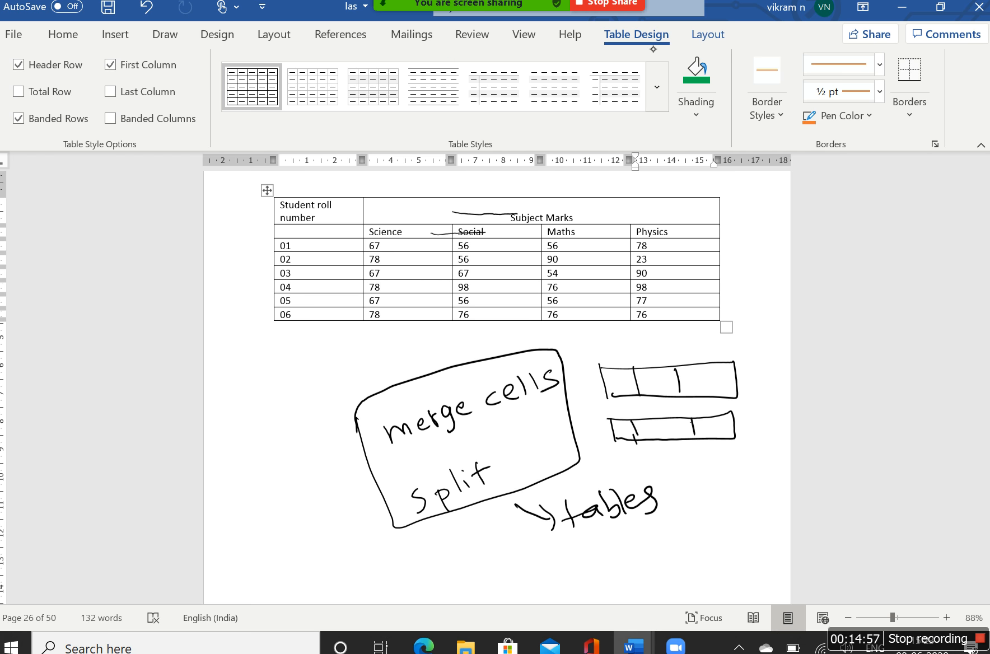
{"action": "left_click", "coordinate": [657, 87]}
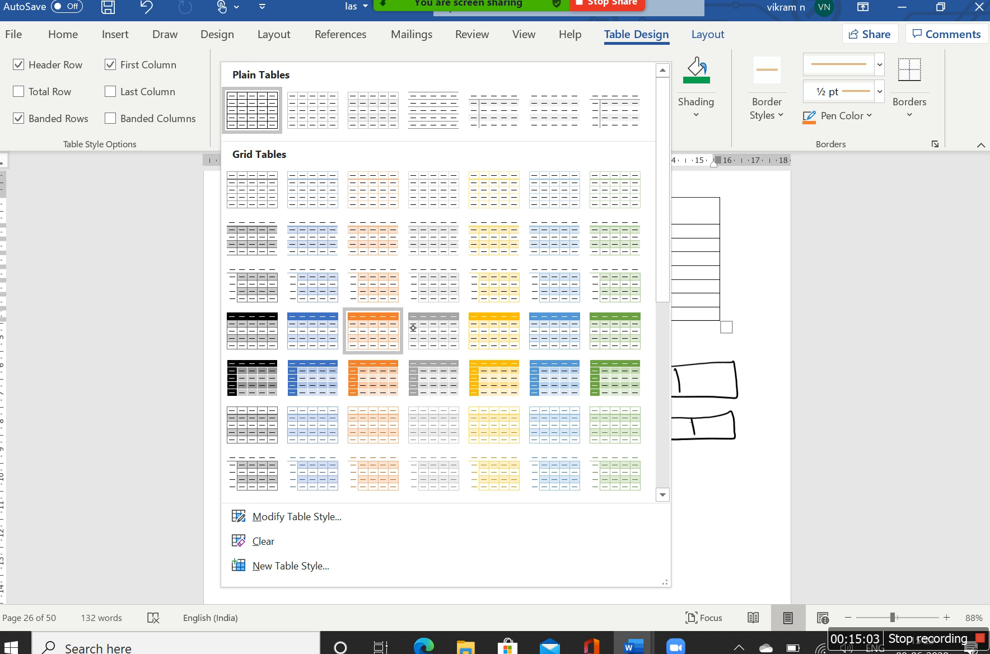
{"action": "left_click", "coordinate": [373, 331]}
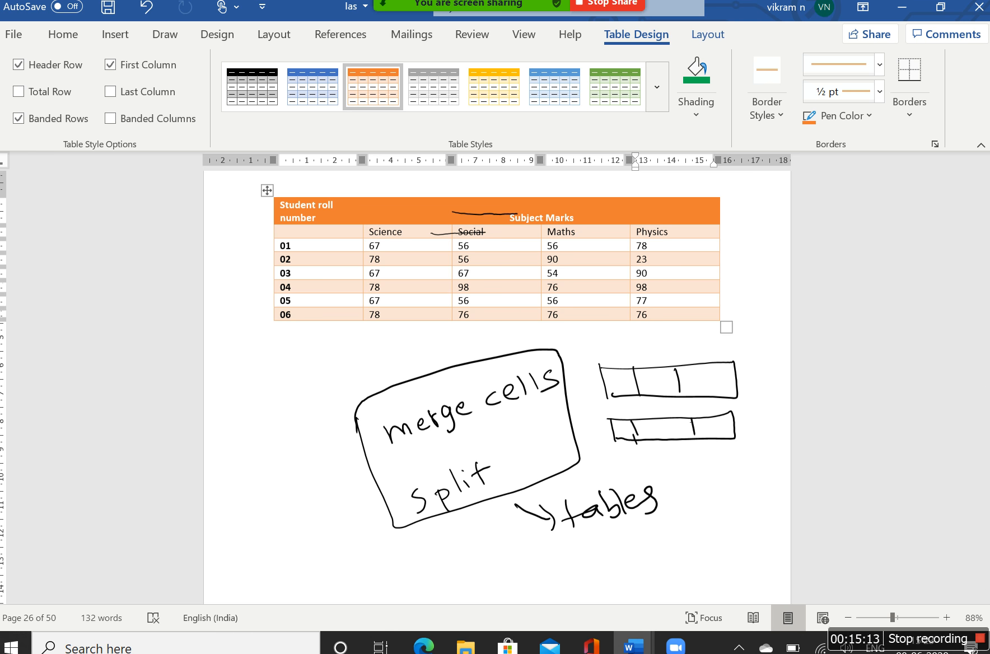
{"action": "left_click", "coordinate": [639, 90]}
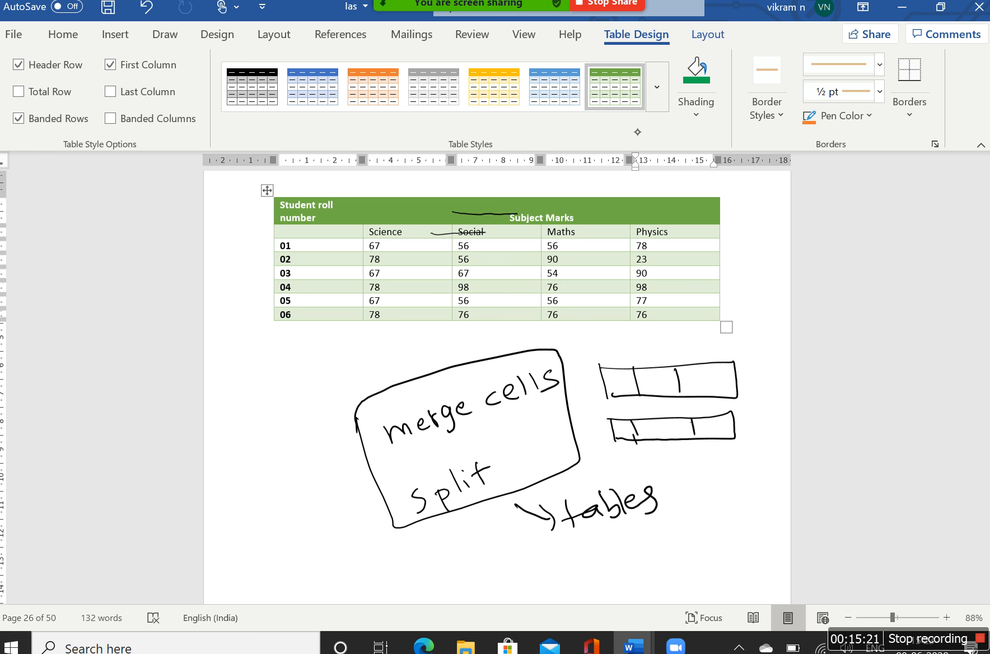
{"action": "left_click", "coordinate": [280, 245]}
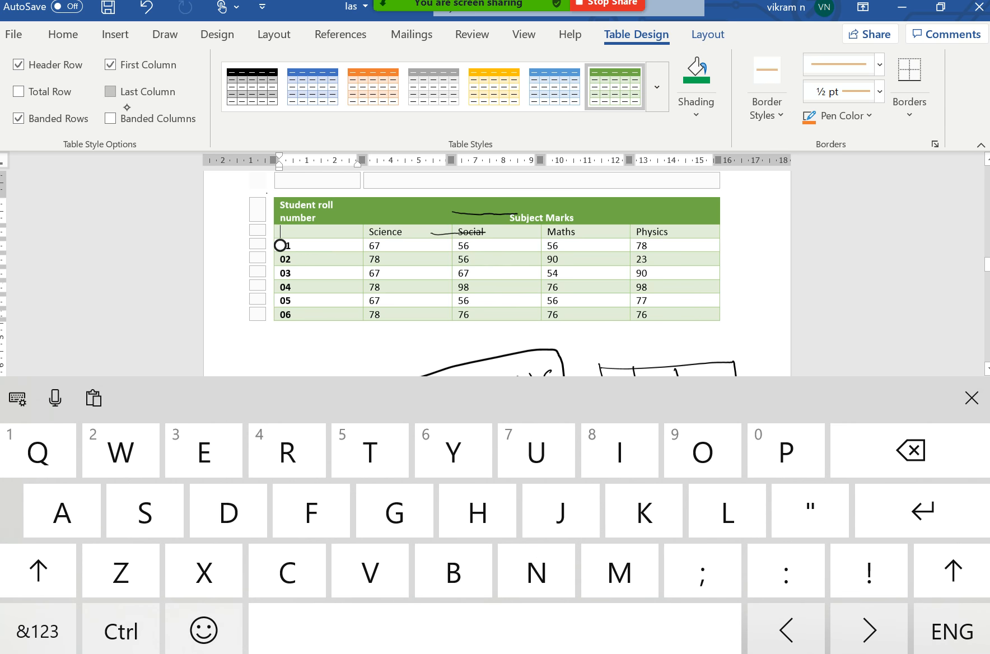
Handwrite "Tables" beside the merge cells and split note below the marks table, and underline it twice
{"action": "left_click", "coordinate": [972, 398]}
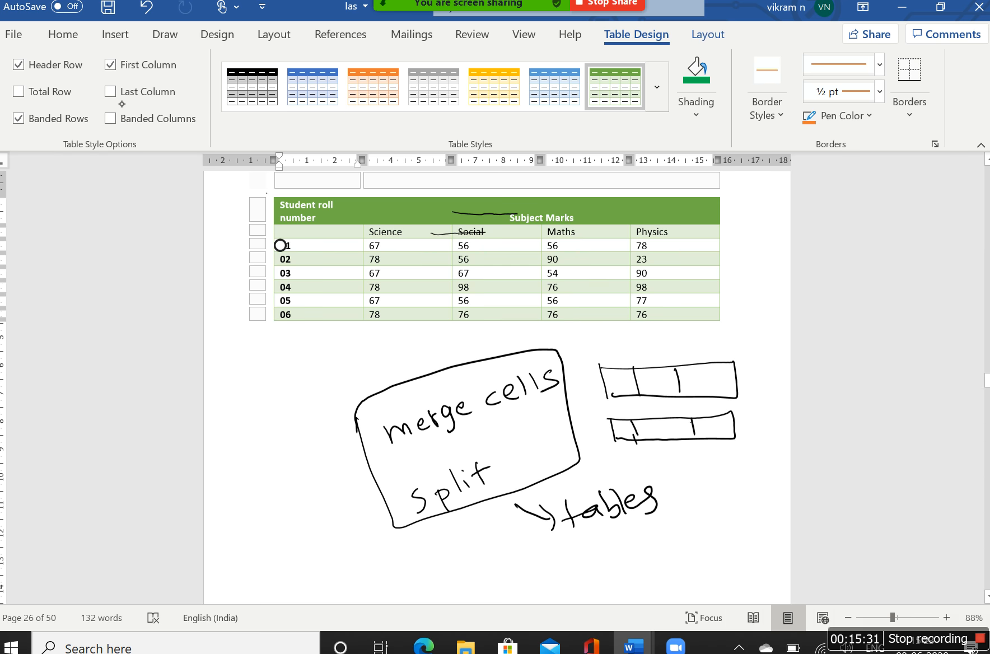
{"action": "mouse_move", "coordinate": [226, 435]}
{"action": "left_mouse_down"}
{"action": "mouse_move", "coordinate": [236, 456]}
{"action": "mouse_move", "coordinate": [237, 427]}
{"action": "left_mouse_up"}
{"action": "mouse_move", "coordinate": [247, 426]}
{"action": "left_mouse_down"}
{"action": "mouse_move", "coordinate": [256, 437]}
{"action": "mouse_move", "coordinate": [281, 421]}
{"action": "left_mouse_up"}
{"action": "left_click_drag", "start_coordinate": [282, 410], "coordinate": [303, 417]}
{"action": "left_click_drag", "start_coordinate": [236, 465], "coordinate": [315, 420]}
{"action": "left_click_drag", "start_coordinate": [245, 468], "coordinate": [318, 431]}
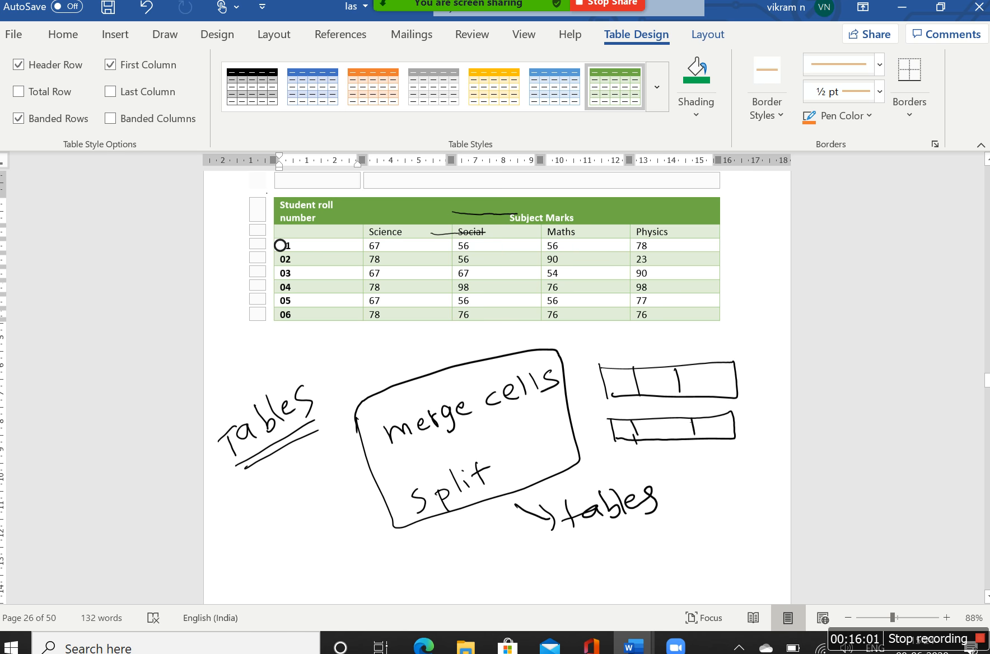
Enter the text "Spell Checking" at the start of the page following the marks table
{"action": "key", "text": "Down"}
{"action": "key", "text": "Down"}
{"action": "key", "text": "Down"}
{"action": "key", "text": "Down"}
{"action": "key", "text": "Down"}
{"action": "key", "text": "Down"}
{"action": "key", "text": "Down"}
{"action": "key", "text": "Down"}
{"action": "key", "text": "Down"}
{"action": "key", "text": "Down"}
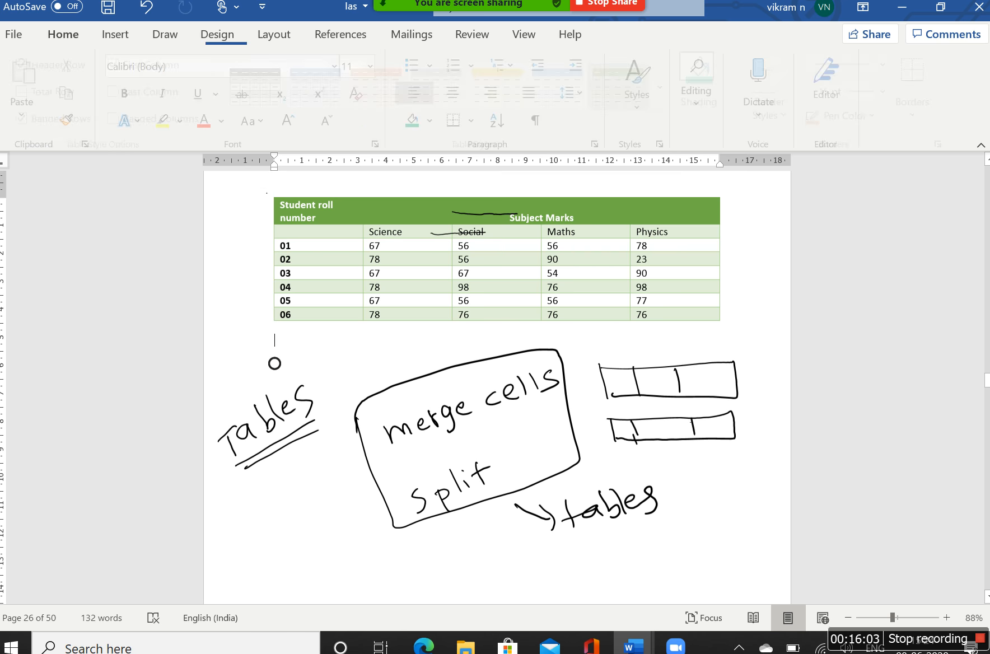
{"action": "key", "text": "Down"}
{"action": "key", "text": "Up"}
{"action": "key", "text": "Up"}
{"action": "key", "text": "Down"}
{"action": "key", "text": "Down"}
{"action": "key", "text": "Up"}
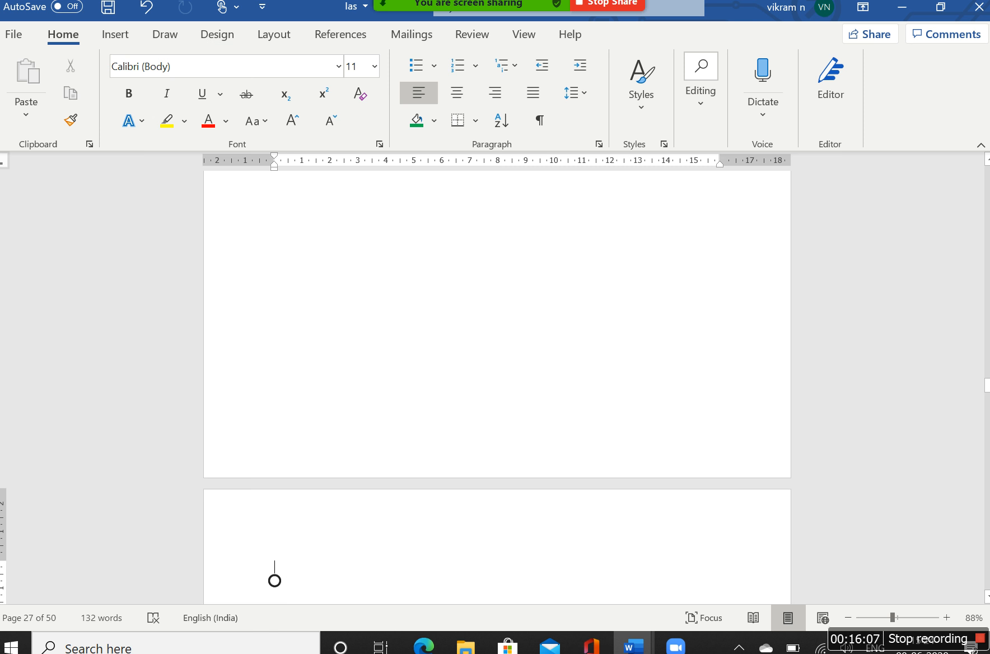
{"action": "type", "text": "Sp"}
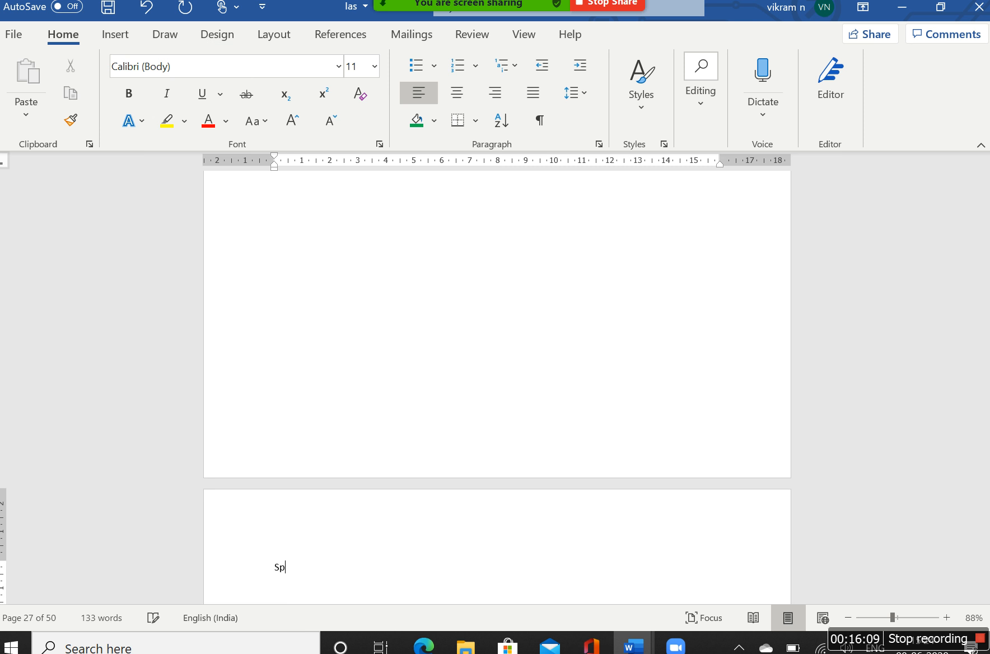
{"action": "type", "text": "ell Checking"}
Select the whole document, make its text bold and increase the font size
{"action": "key", "text": "ctrl+a"}
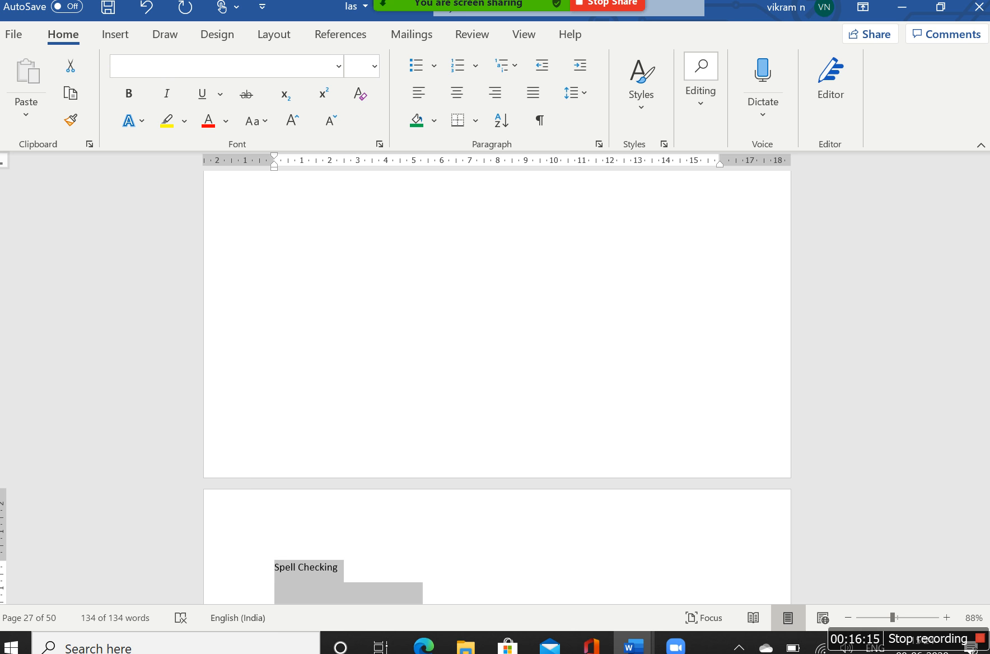
{"action": "key", "text": "ctrl+b"}
{"action": "left_click", "coordinate": [297, 126]}
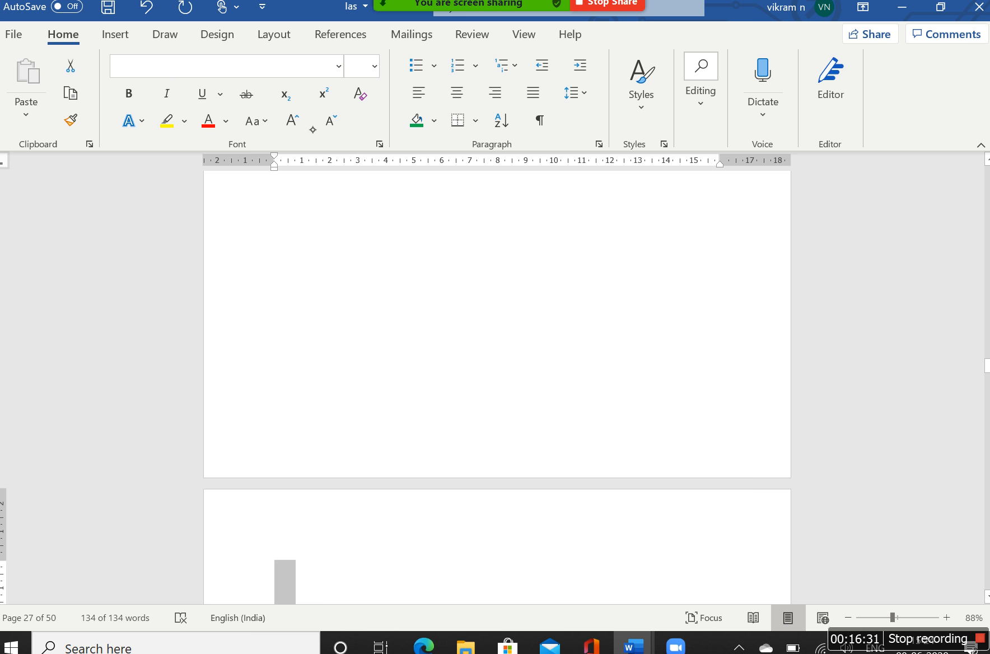
Enter "College" as a line of its own on the blank page 11
{"action": "key", "text": "Down"}
{"action": "key", "text": "Down"}
{"action": "key", "text": "Down"}
{"action": "key", "text": "Down"}
{"action": "key", "text": "Down"}
{"action": "key", "text": "Down"}
{"action": "key", "text": "Down"}
{"action": "key", "text": "Down"}
{"action": "key", "text": "Down"}
{"action": "key", "text": "Down"}
{"action": "key", "text": "Down"}
{"action": "key", "text": "Down"}
{"action": "key", "text": "Down"}
{"action": "key", "text": "Down"}
{"action": "key", "text": "Down"}
{"action": "key", "text": "Down"}
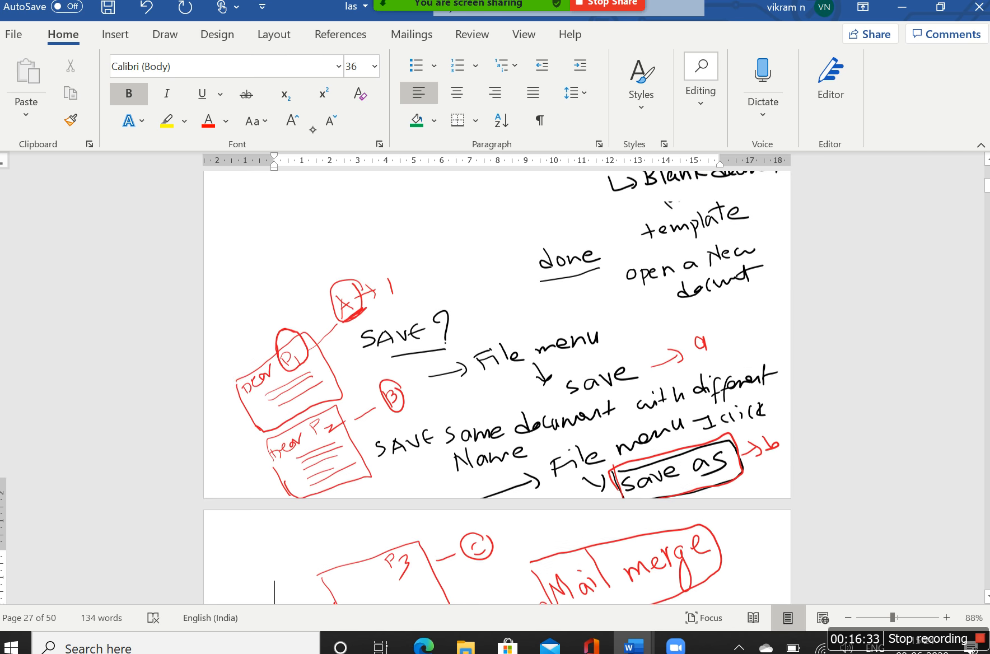
{"action": "key", "text": "Down"}
{"action": "key", "text": "Down"}
{"action": "key", "text": "Down"}
{"action": "key", "text": "Down"}
{"action": "key", "text": "Down"}
{"action": "key", "text": "Down"}
{"action": "key", "text": "Down"}
{"action": "key", "text": "Down"}
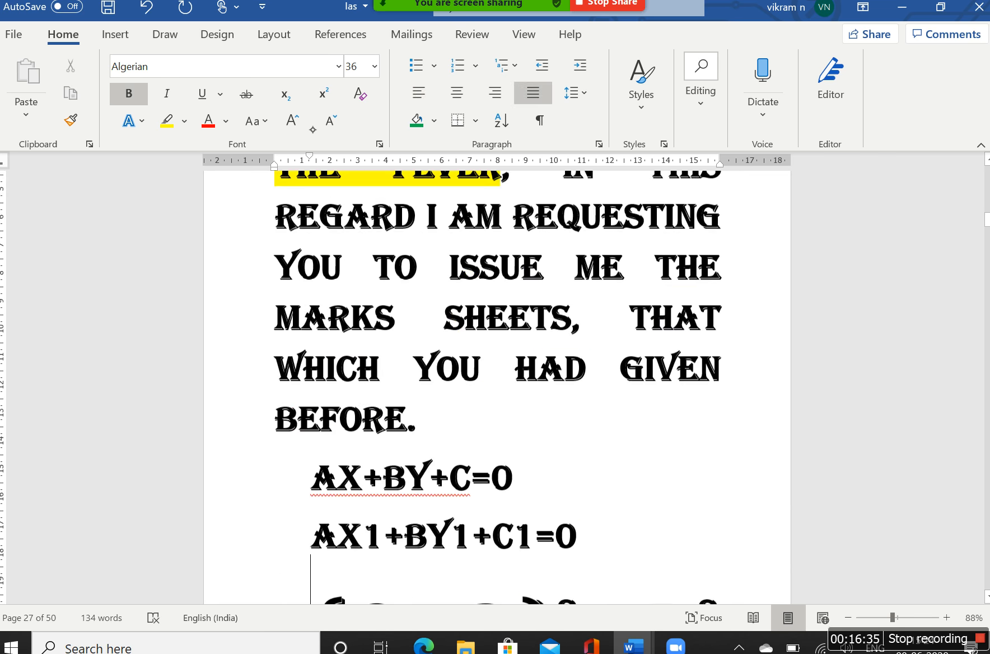
{"action": "key", "text": "Down"}
{"action": "key", "text": "Down"}
{"action": "key", "text": "Down"}
{"action": "key", "text": "Down"}
{"action": "key", "text": "Down"}
{"action": "key", "text": "Down"}
{"action": "key", "text": "Down"}
{"action": "key", "text": "Down"}
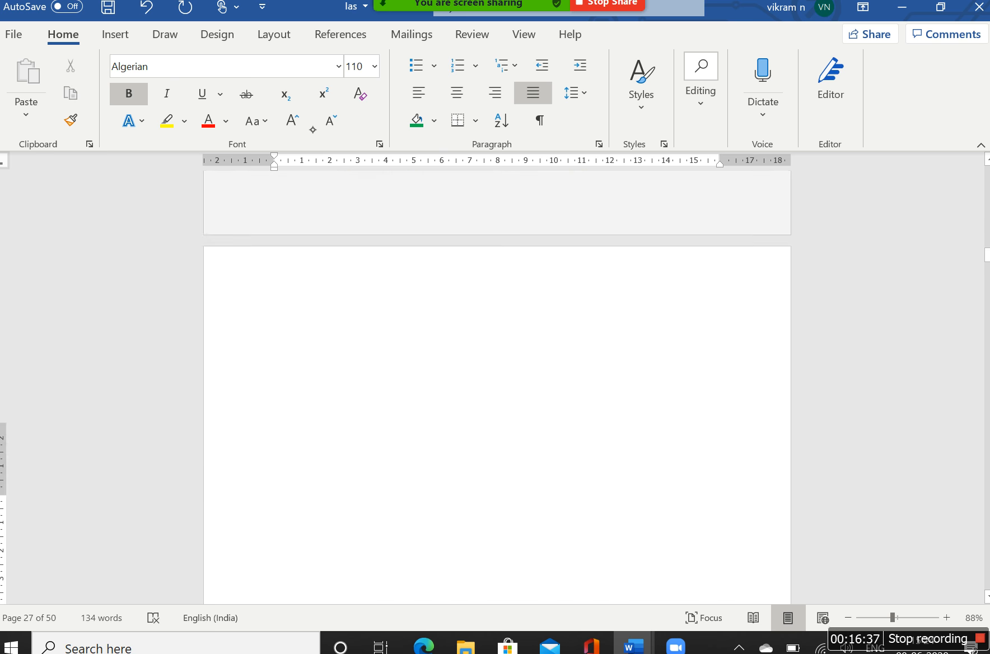
{"action": "key", "text": "Down"}
{"action": "key", "text": "Down"}
{"action": "key", "text": "Down"}
{"action": "key", "text": "Down"}
{"action": "key", "text": "Down"}
{"action": "key", "text": "Down"}
{"action": "key", "text": "Down"}
{"action": "key", "text": "Down"}
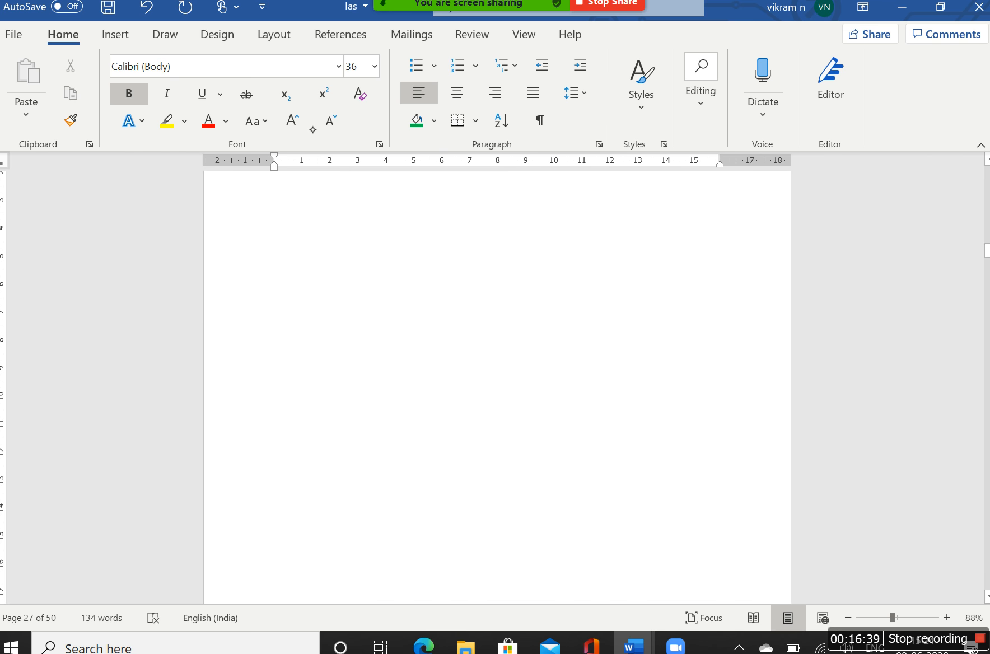
{"action": "key", "text": "Down"}
{"action": "key", "text": "Down"}
{"action": "key", "text": "Down"}
{"action": "key", "text": "Down"}
{"action": "key", "text": "Down"}
{"action": "key", "text": "Down"}
{"action": "key", "text": "Down"}
{"action": "key", "text": "Down"}
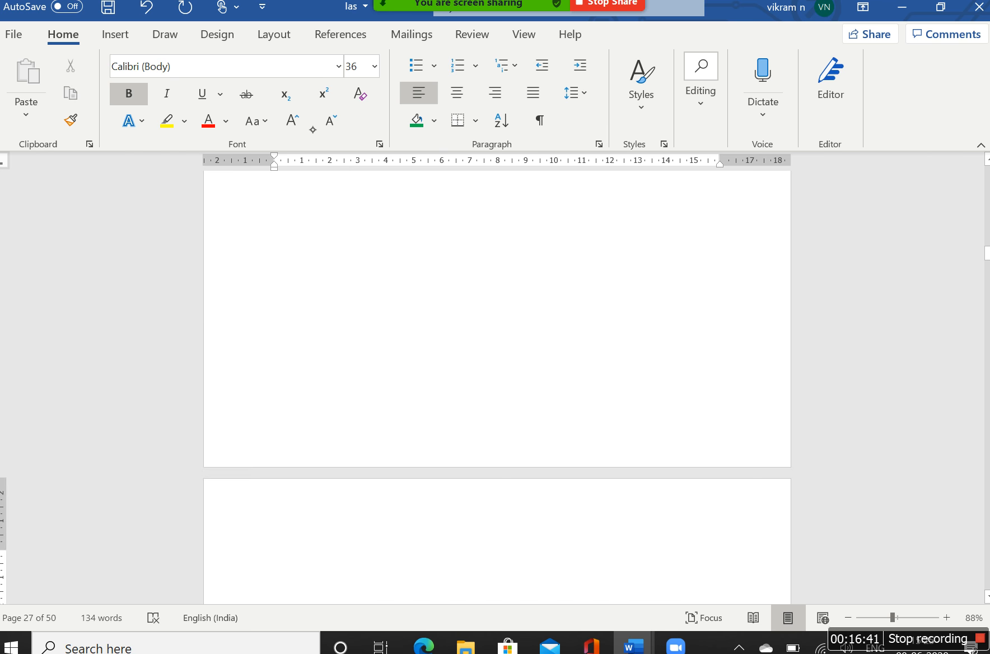
{"action": "key", "text": "Up"}
{"action": "key", "text": "Up"}
{"action": "key", "text": "Up"}
{"action": "key", "text": "Up"}
{"action": "key", "text": "Up"}
{"action": "key", "text": "Up"}
{"action": "key", "text": "Up"}
{"action": "key", "text": "Up"}
{"action": "key", "text": "Up"}
{"action": "key", "text": "Up"}
{"action": "key", "text": "Up"}
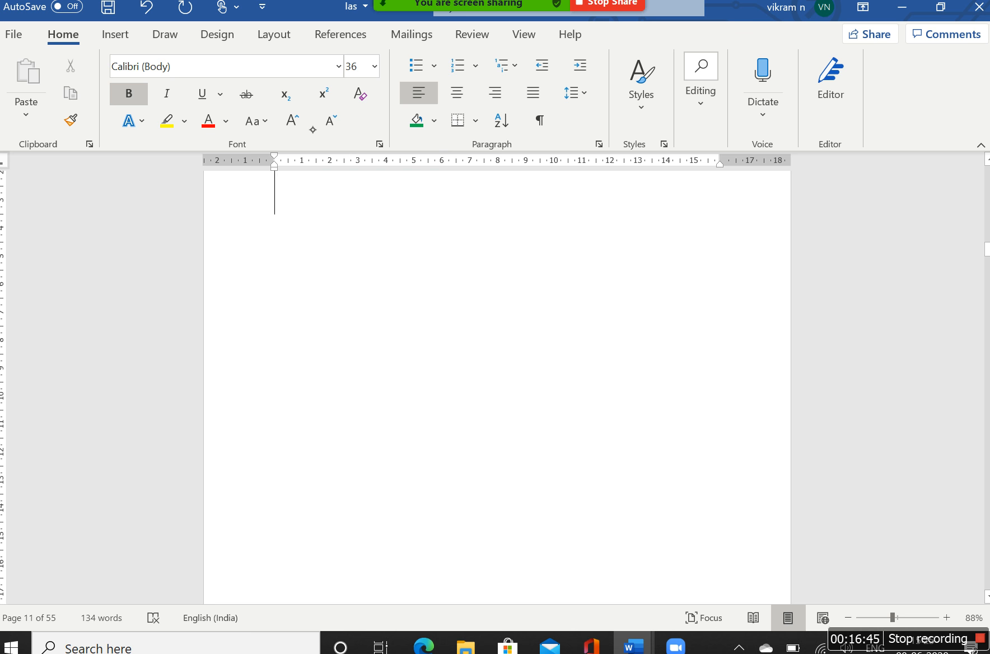
{"action": "type", "text": "College"}
{"action": "key", "text": "Return"}
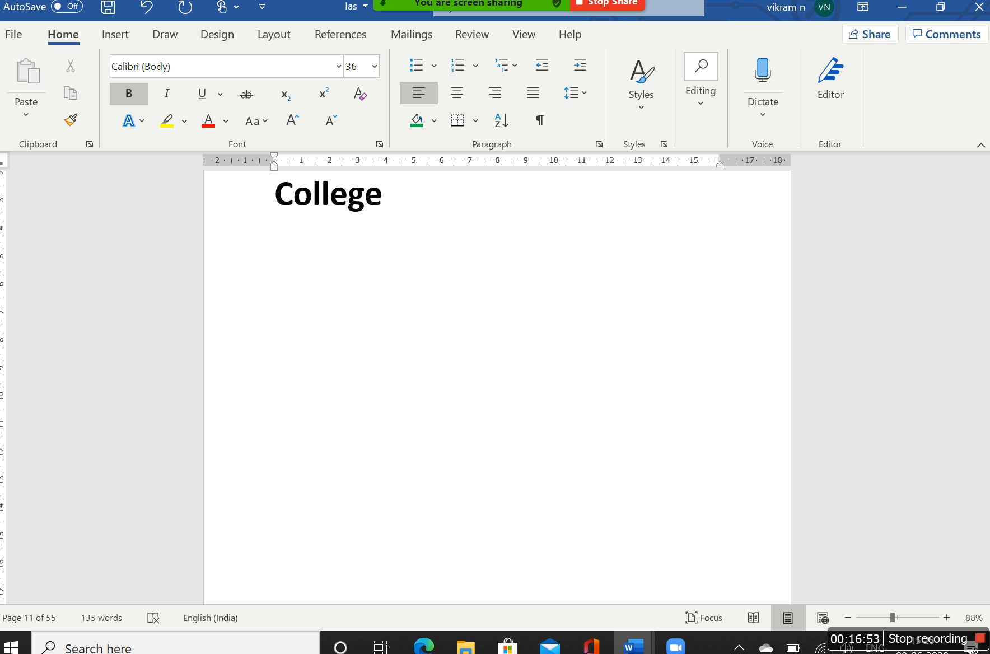
Add the misspelled word "Univeersiry" on the line below College and end the line
{"action": "type", "text": "univeersirt"}
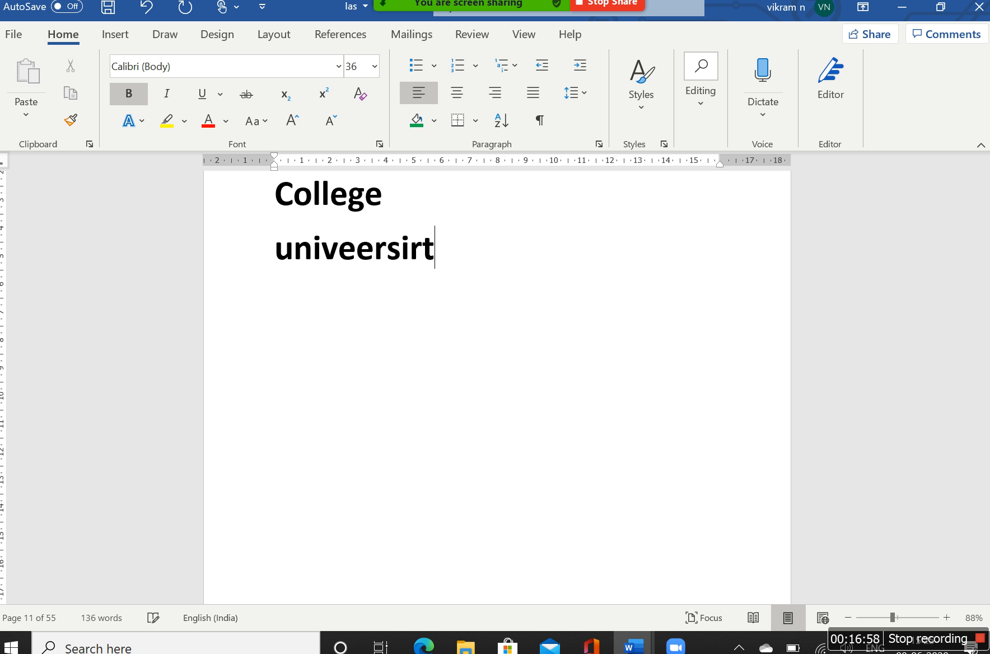
{"action": "key", "text": "BackSpace"}
{"action": "type", "text": "y"}
{"action": "key", "text": "Return"}
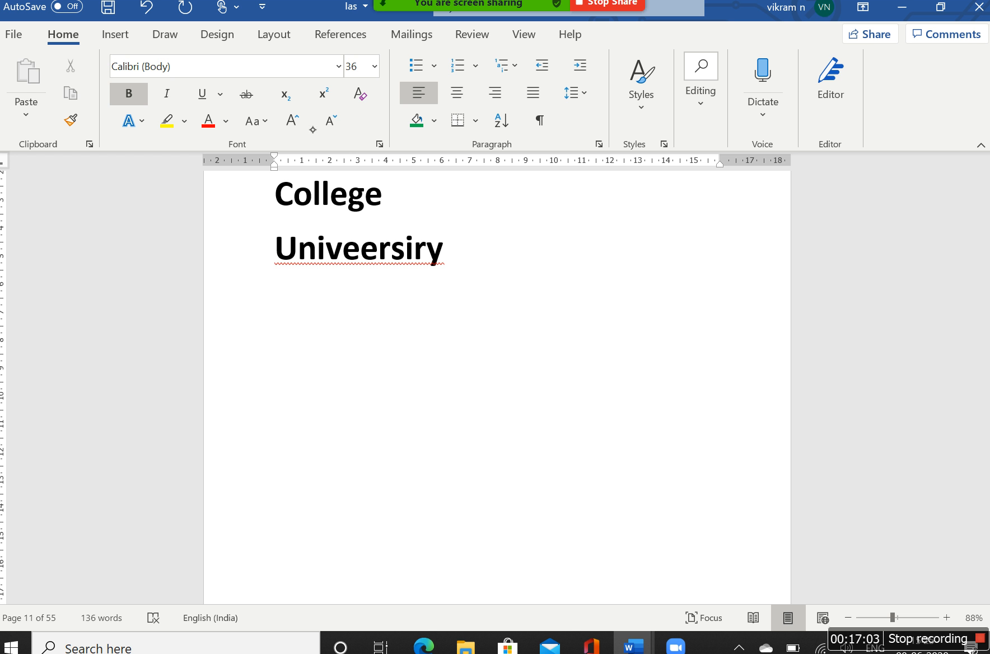
Draw a box around the misspelled Univeersiry and handwrite the correct spelling "University" beside it
{"action": "mouse_move", "coordinate": [260, 231]}
{"action": "left_mouse_down"}
{"action": "mouse_move", "coordinate": [258, 262]}
{"action": "mouse_move", "coordinate": [325, 290]}
{"action": "mouse_move", "coordinate": [458, 273]}
{"action": "mouse_move", "coordinate": [303, 224]}
{"action": "mouse_move", "coordinate": [258, 232]}
{"action": "left_mouse_up"}
{"action": "mouse_move", "coordinate": [513, 240]}
{"action": "left_mouse_down"}
{"action": "mouse_move", "coordinate": [552, 247]}
{"action": "mouse_move", "coordinate": [559, 259]}
{"action": "left_mouse_up"}
{"action": "mouse_move", "coordinate": [570, 245]}
{"action": "left_mouse_down"}
{"action": "mouse_move", "coordinate": [574, 253]}
{"action": "mouse_move", "coordinate": [593, 235]}
{"action": "left_mouse_up"}
{"action": "left_click", "coordinate": [557, 230]}
{"action": "left_click_drag", "start_coordinate": [597, 242], "coordinate": [672, 213]}
{"action": "left_click", "coordinate": [634, 197]}
{"action": "mouse_move", "coordinate": [650, 217]}
{"action": "left_mouse_down"}
{"action": "mouse_move", "coordinate": [673, 198]}
{"action": "mouse_move", "coordinate": [695, 213]}
{"action": "mouse_move", "coordinate": [683, 227]}
{"action": "left_mouse_up"}
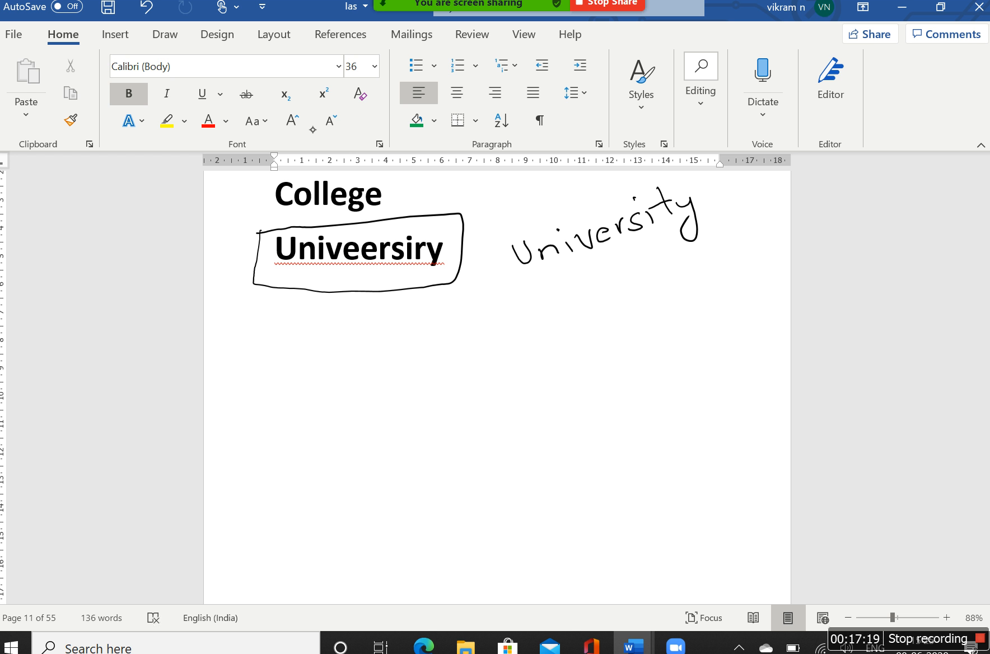
Check the proofing suggestions for Univeersiry and look the word up online
{"action": "right_click", "coordinate": [380, 252]}
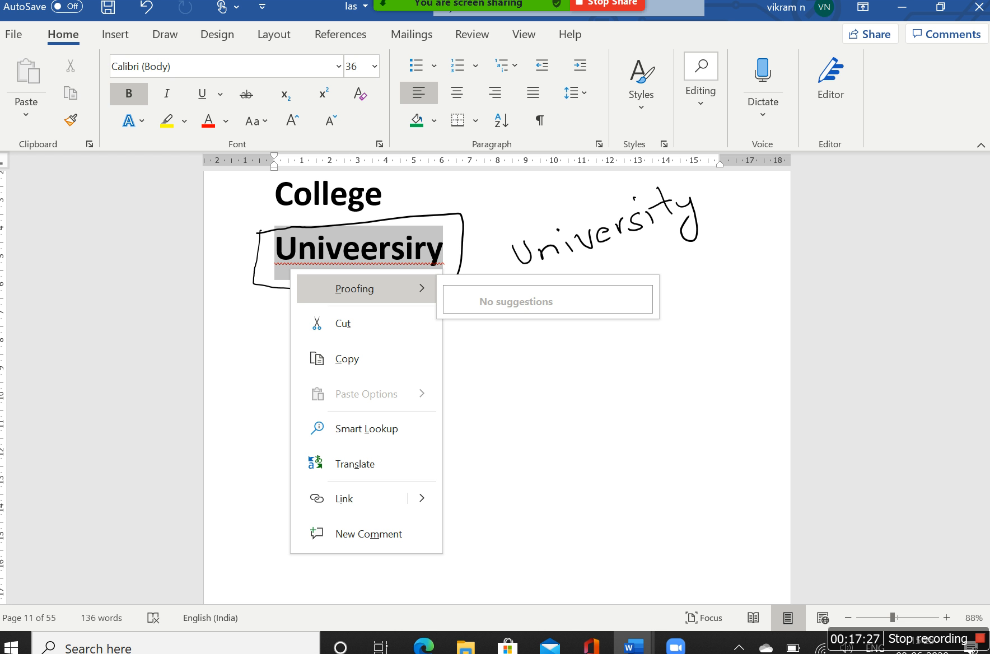
{"action": "key", "text": "Escape"}
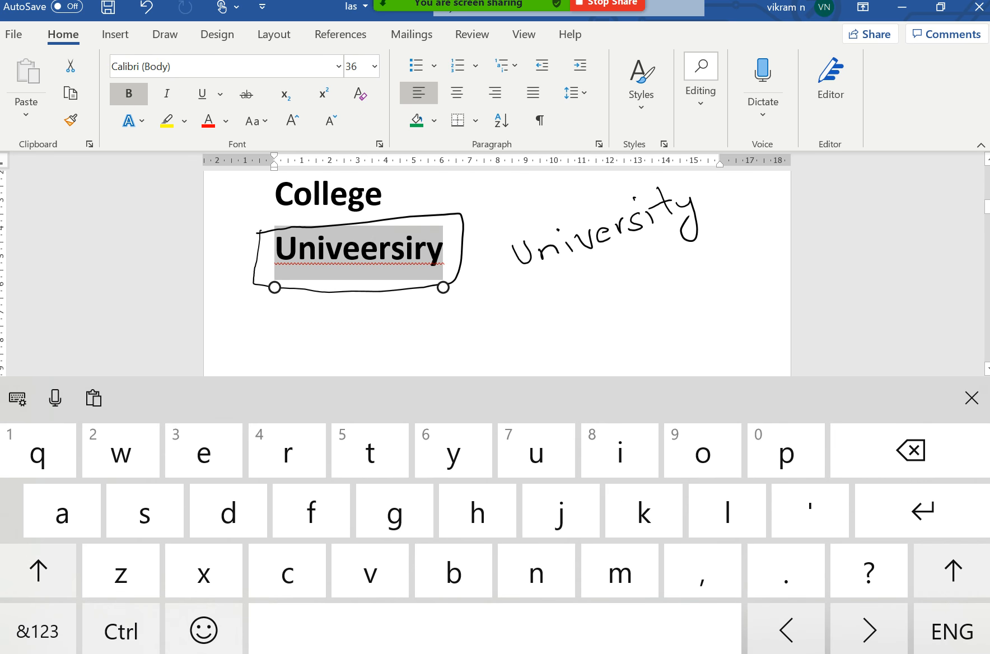
{"action": "key", "text": "ctrl+f"}
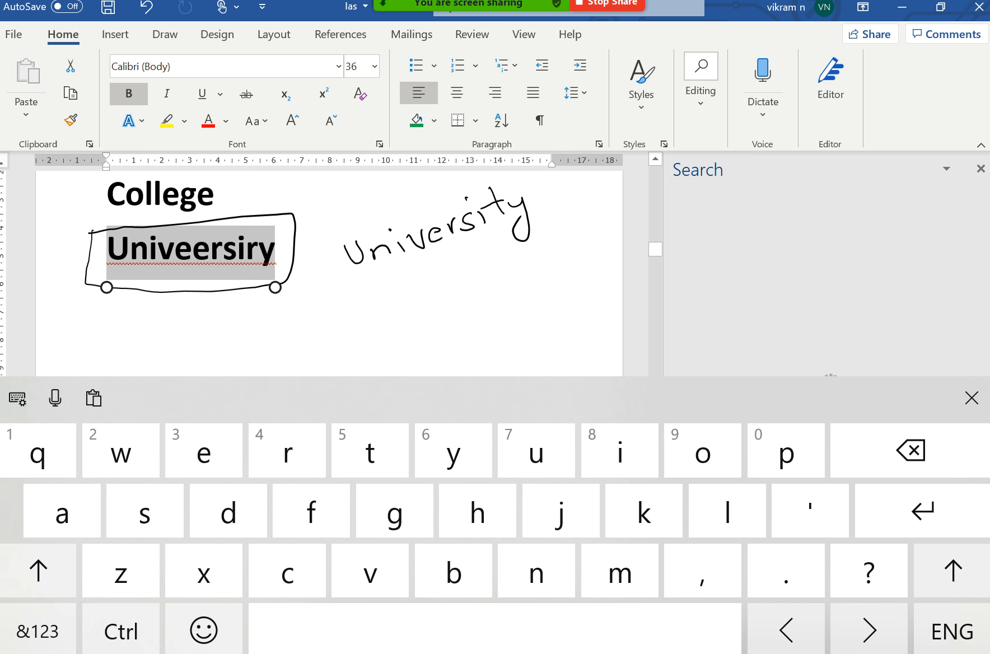
{"action": "key", "text": "shift"}
{"action": "left_click", "coordinate": [215, 197]}
{"action": "left_click", "coordinate": [972, 399]}
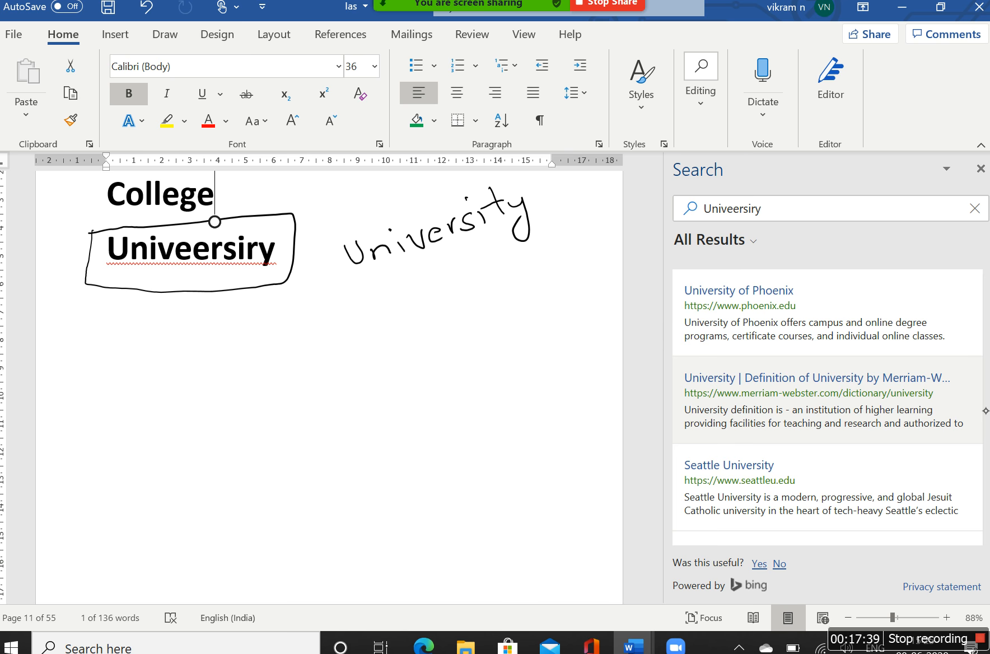
{"action": "left_click", "coordinate": [981, 168]}
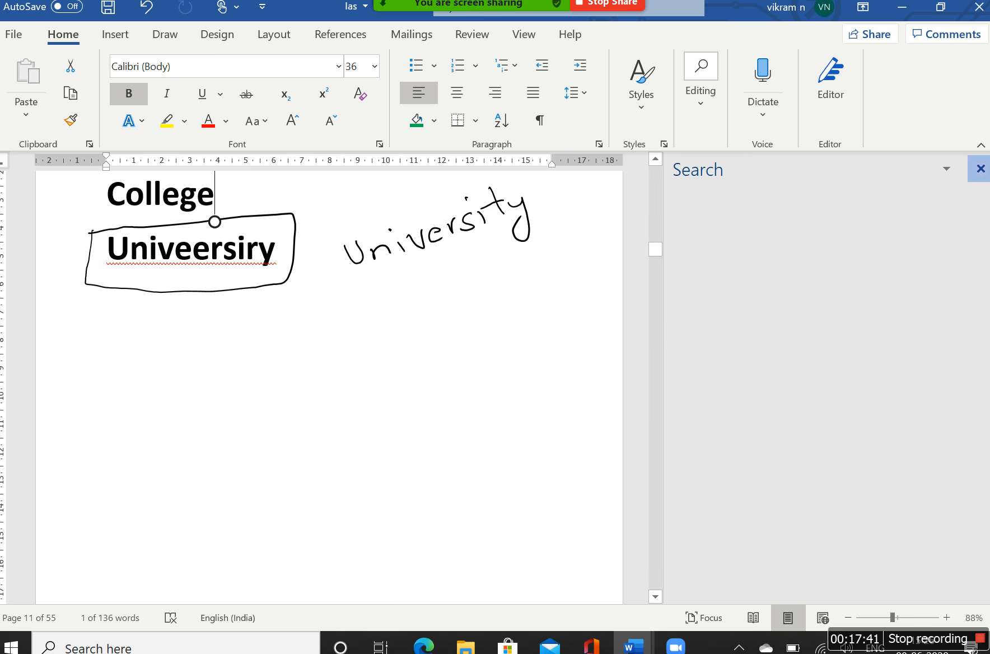
Delete the extra e from Univeersiry so that the word reads "Universiry"
{"action": "key", "text": "Page_Down"}
{"action": "key", "text": "Page_Down"}
{"action": "key", "text": "Page_Down"}
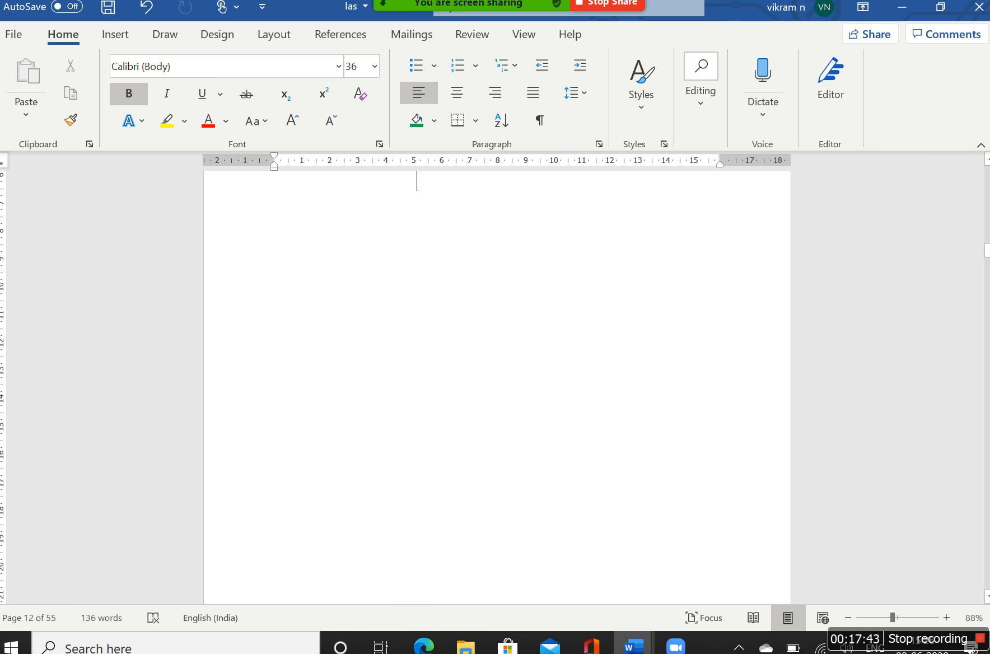
{"action": "key", "text": "Up"}
{"action": "key", "text": "BackSpace"}
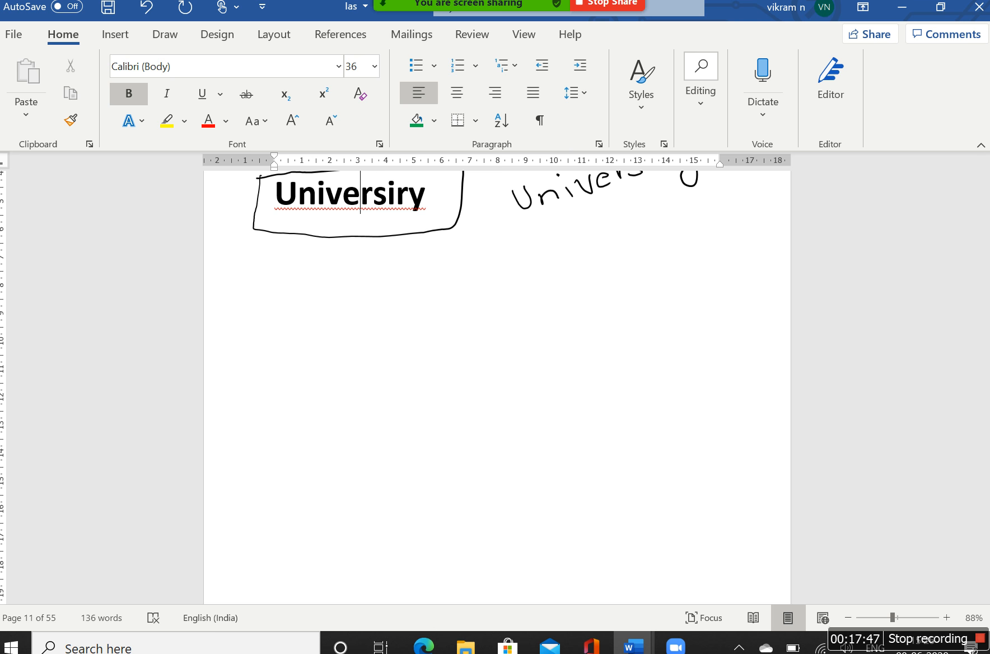
Check the proofing suggestions for the shortened word Universiry
{"action": "right_click", "coordinate": [367, 195]}
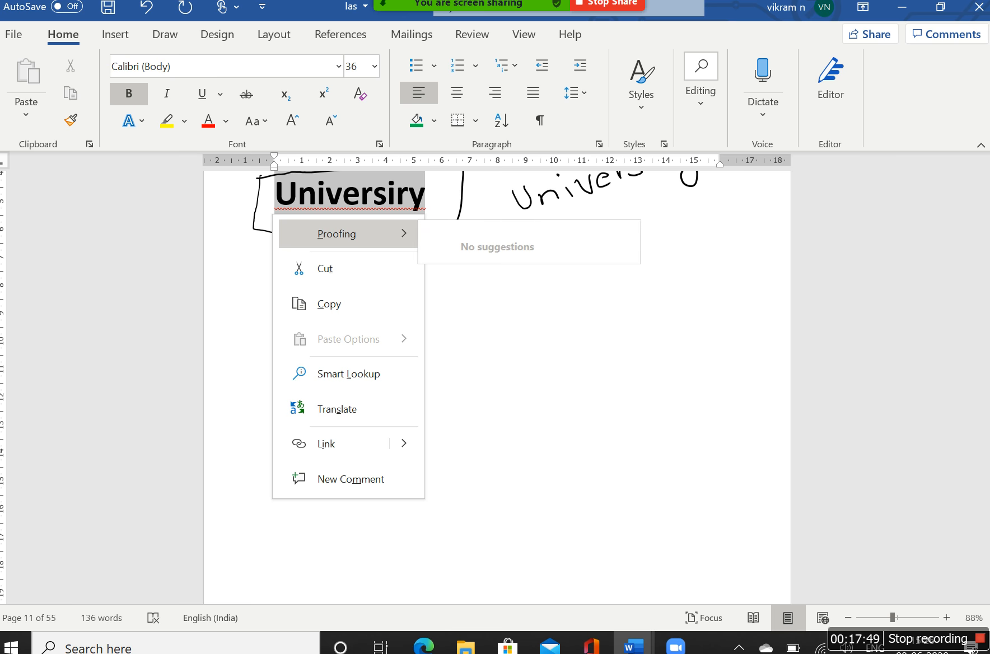
{"action": "left_click", "coordinate": [403, 233]}
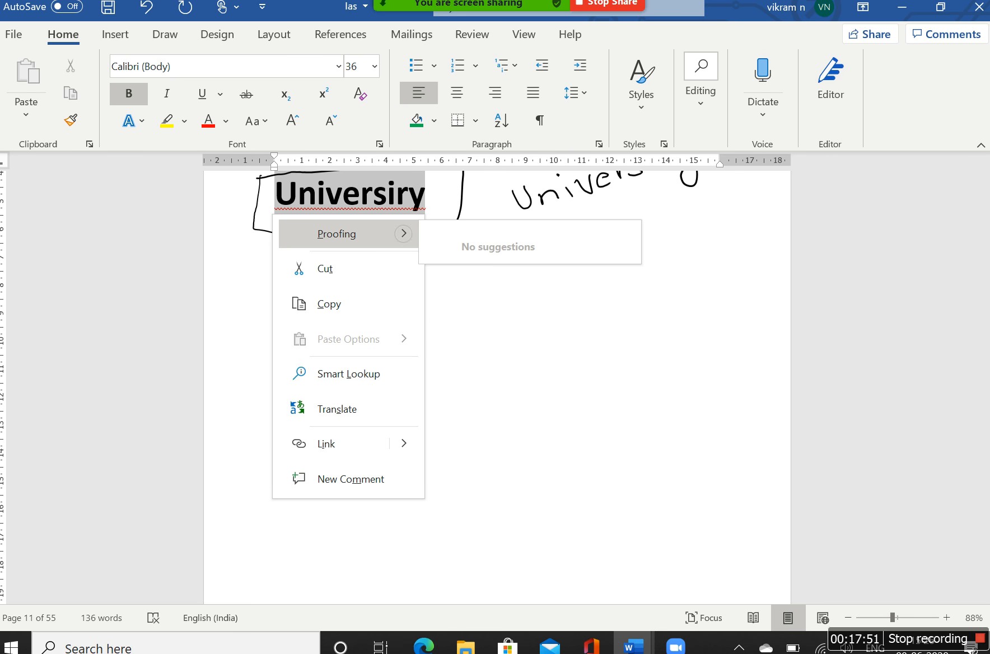
{"action": "left_click", "coordinate": [414, 199]}
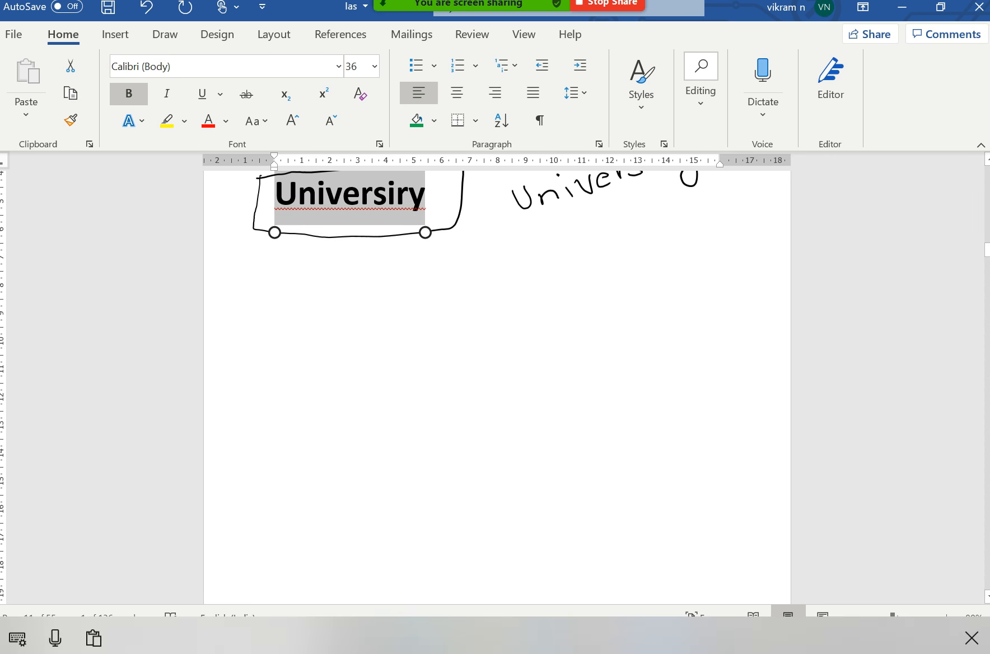
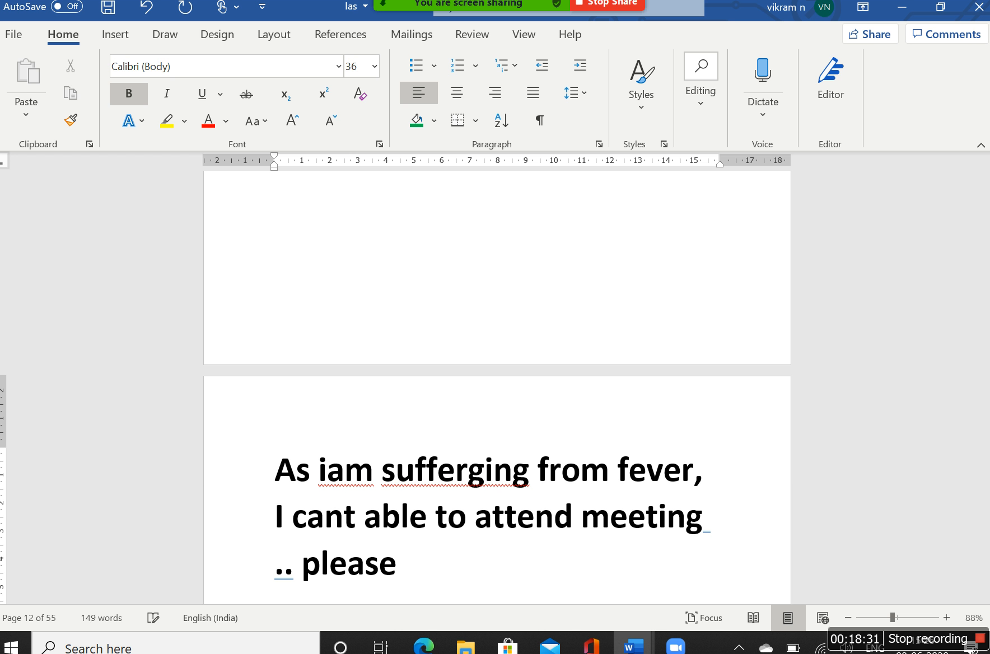
Complete the fever sentence on page 12 so that it ends "please consider me a leve." and start a new line
{"action": "type", "text": "er"}
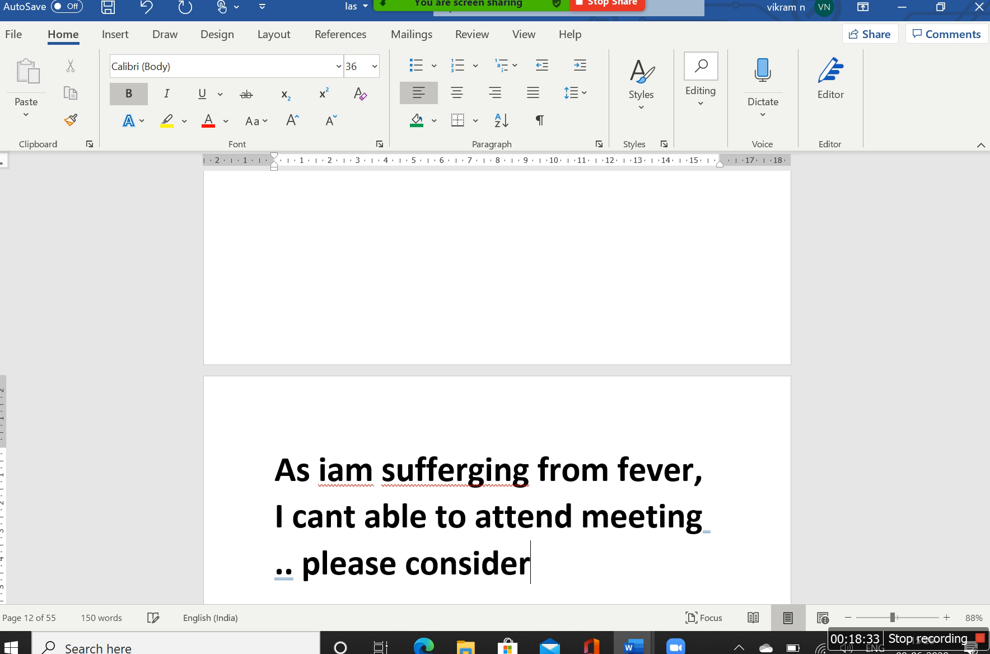
{"action": "type", "text": " me a "}
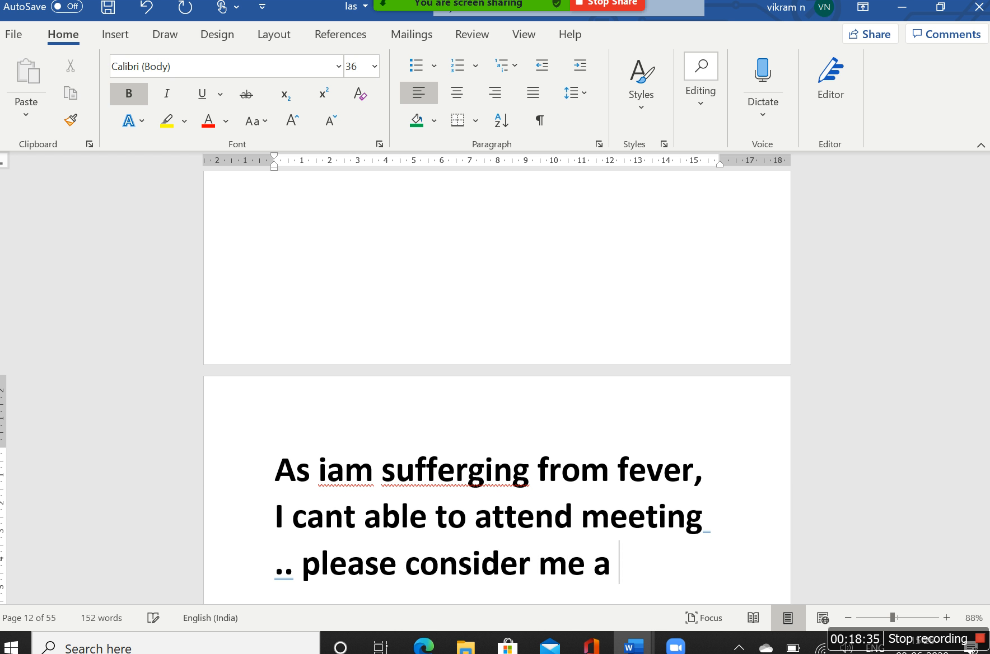
{"action": "type", "text": "leve."}
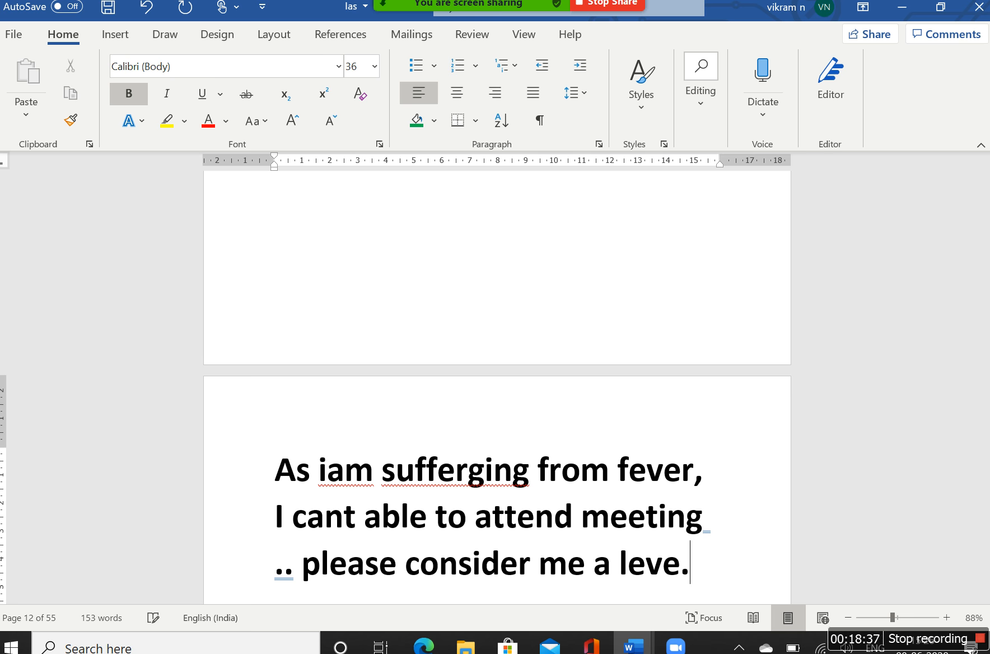
{"action": "scroll", "coordinate": [551, 583], "scroll_direction": "down", "scroll_amount": 2}
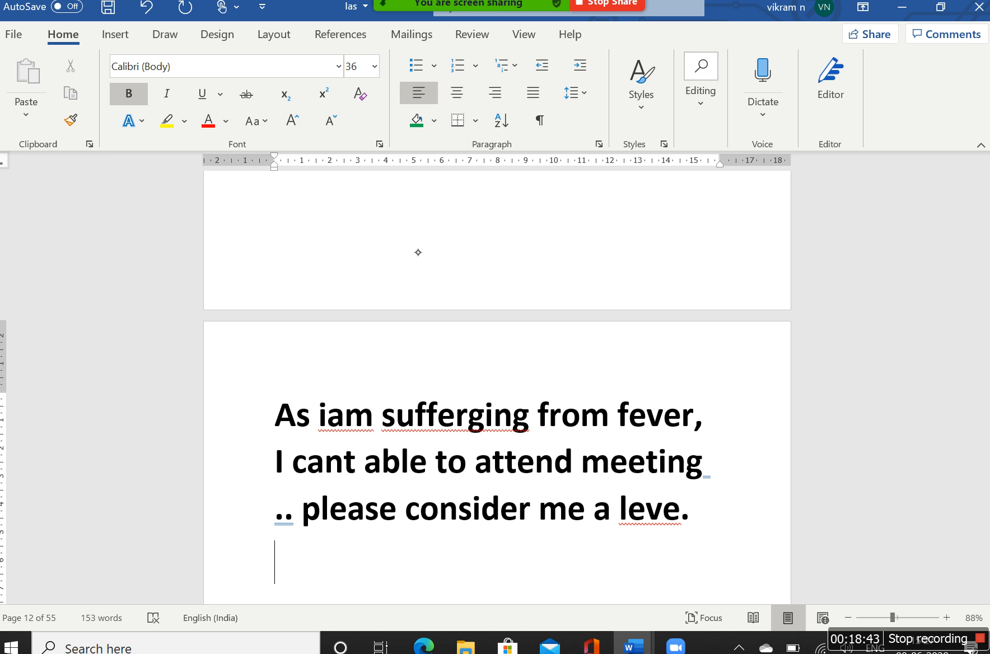
Draw boxes around "iam sufferging" and "leve.", and handwrite "spelling is wrong" above the sentence
{"action": "mouse_move", "coordinate": [312, 384]}
{"action": "left_mouse_down"}
{"action": "mouse_move", "coordinate": [311, 406]}
{"action": "mouse_move", "coordinate": [452, 444]}
{"action": "mouse_move", "coordinate": [535, 391]}
{"action": "mouse_move", "coordinate": [305, 382]}
{"action": "left_mouse_up"}
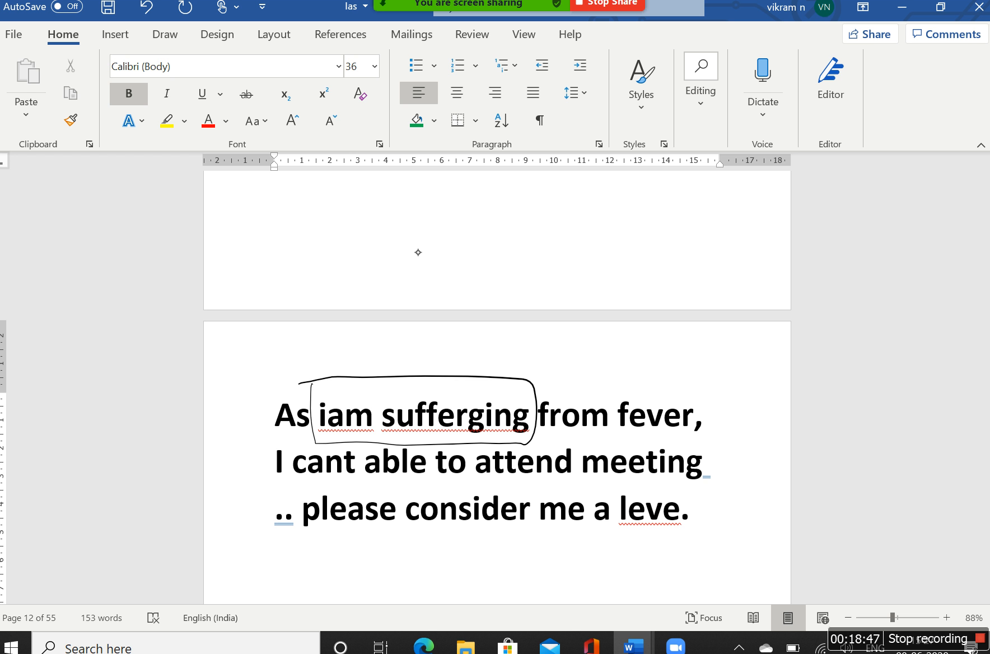
{"action": "mouse_move", "coordinate": [618, 492]}
{"action": "left_mouse_down"}
{"action": "mouse_move", "coordinate": [617, 543]}
{"action": "mouse_move", "coordinate": [681, 488]}
{"action": "mouse_move", "coordinate": [618, 485]}
{"action": "left_mouse_up"}
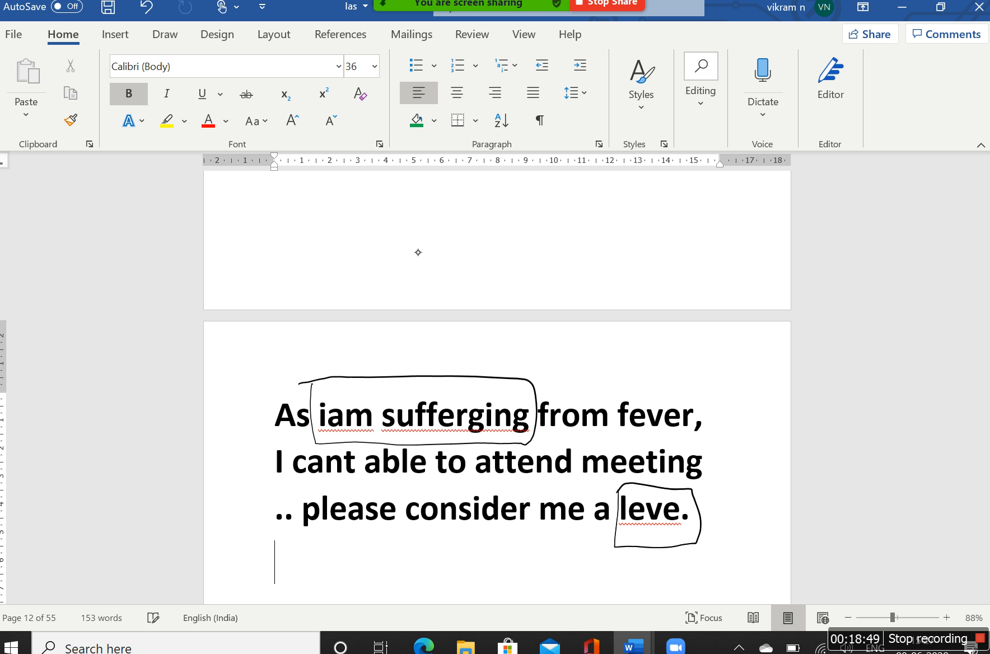
{"action": "left_click_drag", "start_coordinate": [480, 242], "coordinate": [470, 259]}
{"action": "mouse_move", "coordinate": [487, 241]}
{"action": "left_mouse_down"}
{"action": "mouse_move", "coordinate": [496, 259]}
{"action": "mouse_move", "coordinate": [488, 251]}
{"action": "mouse_move", "coordinate": [508, 229]}
{"action": "left_mouse_up"}
{"action": "mouse_move", "coordinate": [520, 216]}
{"action": "left_mouse_down"}
{"action": "mouse_move", "coordinate": [512, 237]}
{"action": "mouse_move", "coordinate": [535, 229]}
{"action": "left_mouse_up"}
{"action": "mouse_move", "coordinate": [539, 228]}
{"action": "left_mouse_down"}
{"action": "mouse_move", "coordinate": [704, 193]}
{"action": "mouse_move", "coordinate": [736, 198]}
{"action": "mouse_move", "coordinate": [740, 222]}
{"action": "left_mouse_up"}
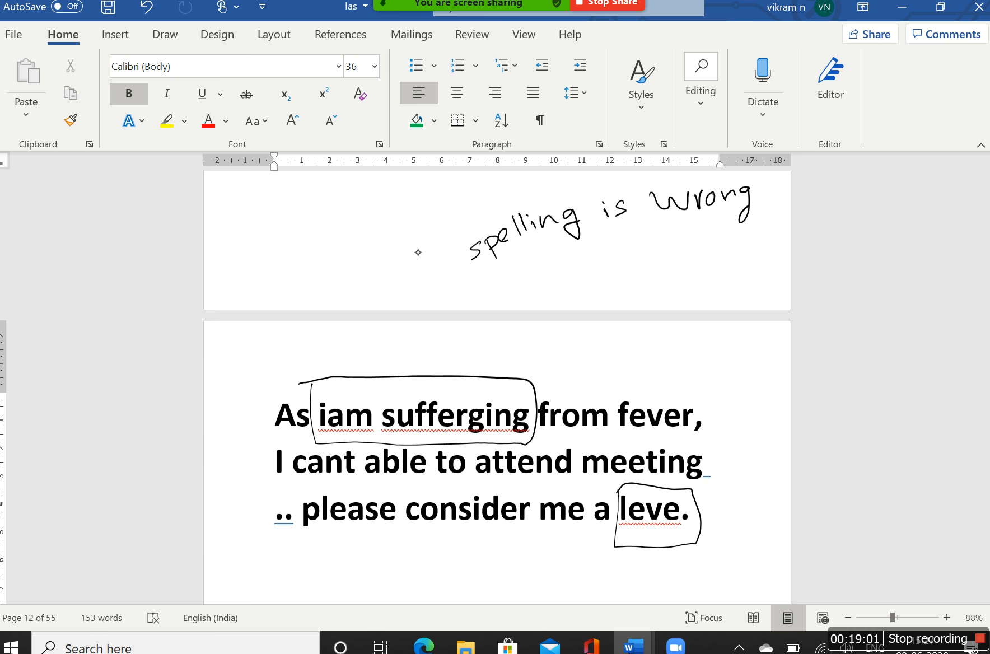
Check the spelling suggestions for the misspelled word "iam" in the fever sentence
{"action": "right_click", "coordinate": [345, 416]}
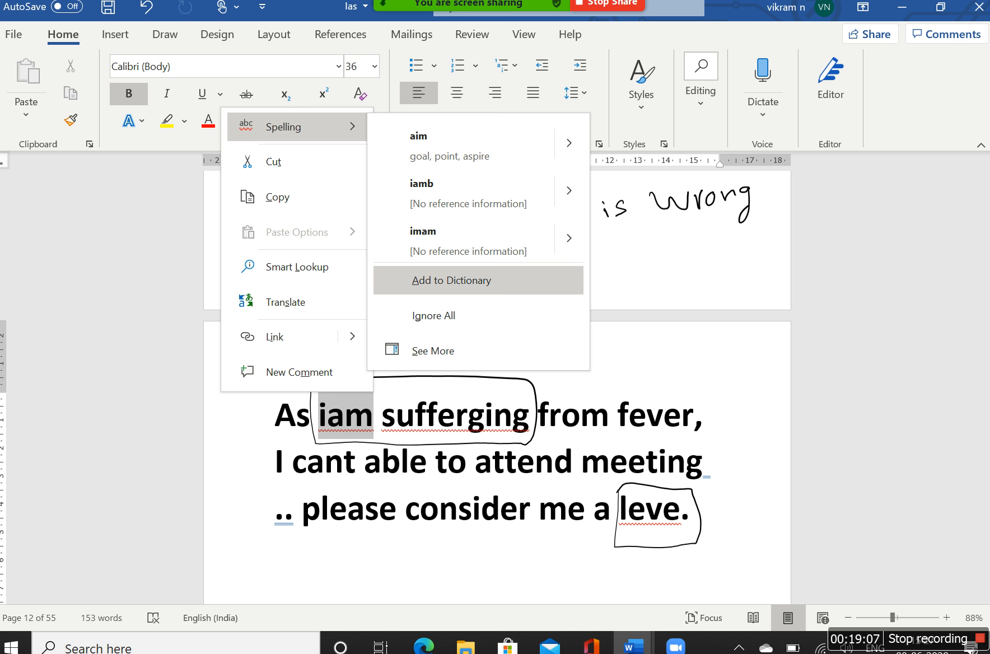
{"action": "key", "text": "Escape"}
{"action": "key", "text": "Escape"}
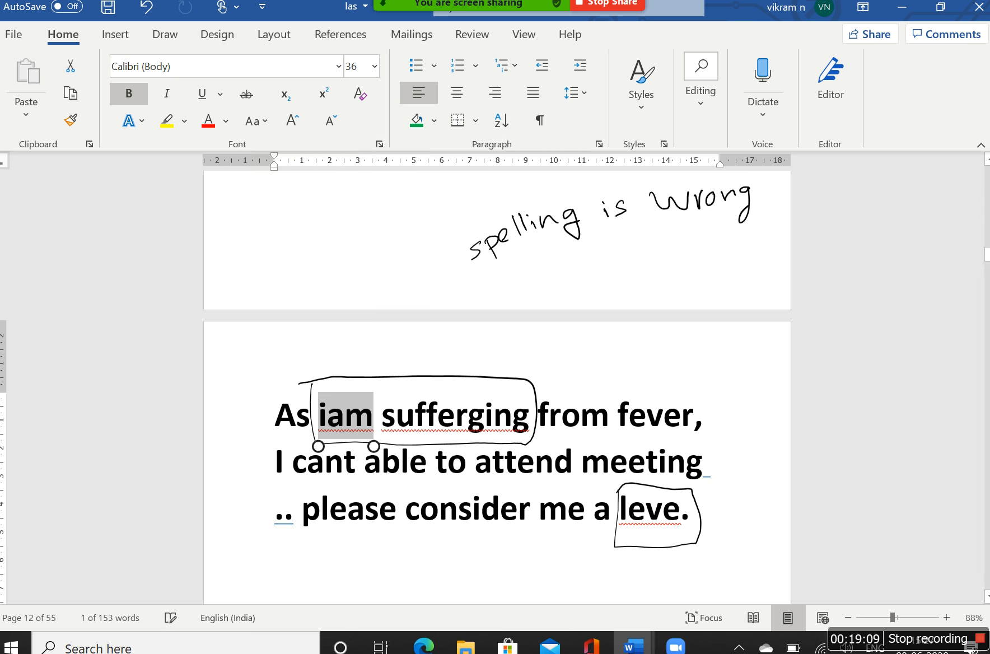
Correct "iam" to "I am" in the first line of the fever sentence
{"action": "left_click", "coordinate": [327, 436]}
{"action": "key", "text": "Right"}
{"action": "key", "text": "Right"}
{"action": "key", "text": "Right"}
{"action": "key", "text": "Right"}
{"action": "key", "text": "Right"}
{"action": "key", "text": "Right"}
{"action": "key", "text": "Right"}
{"action": "key", "text": "Right"}
{"action": "key", "text": "Right"}
{"action": "key", "text": "Right"}
{"action": "key", "text": "Right"}
{"action": "key", "text": "Right"}
{"action": "key", "text": "Right"}
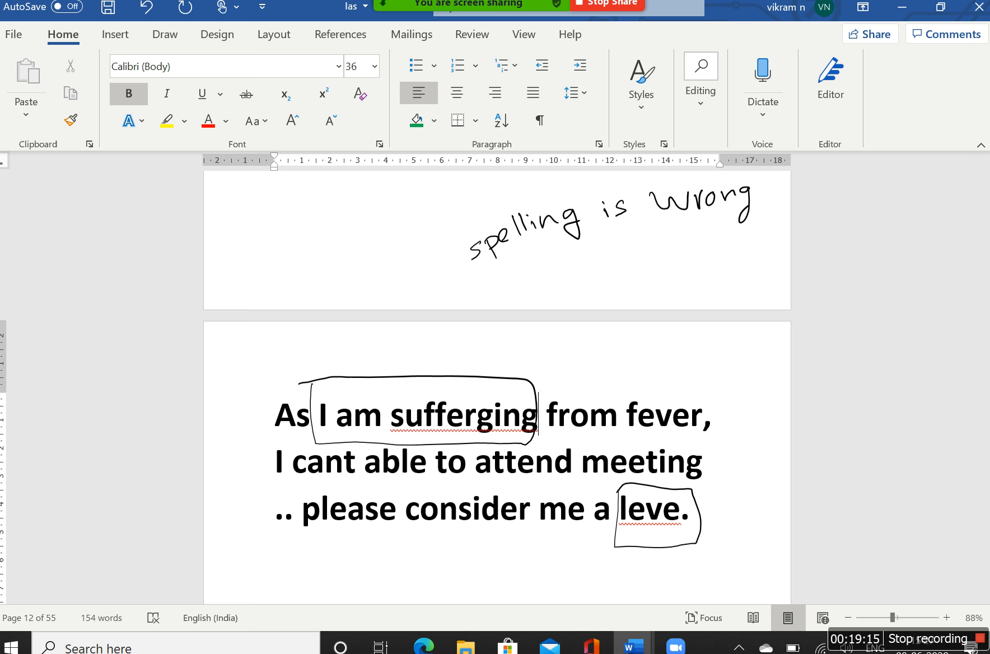
Replace "sufferging" with the suggested spelling "suffering" in the fever sentence
{"action": "key", "text": "Right"}
{"action": "key", "text": "Left"}
{"action": "key", "text": "Left"}
{"action": "right_click", "coordinate": [470, 426]}
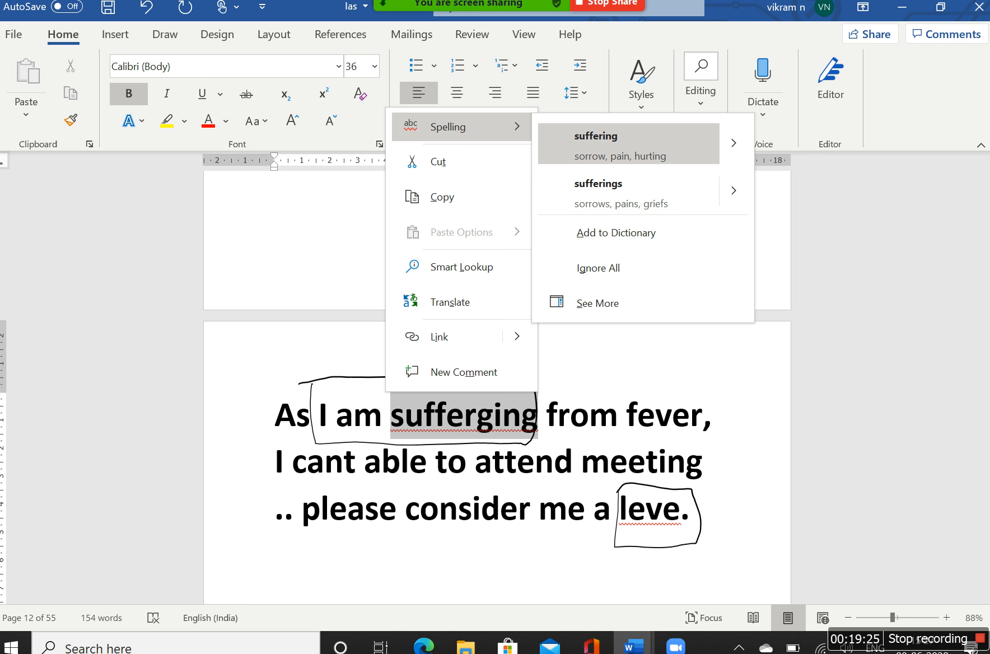
{"action": "left_click", "coordinate": [596, 143]}
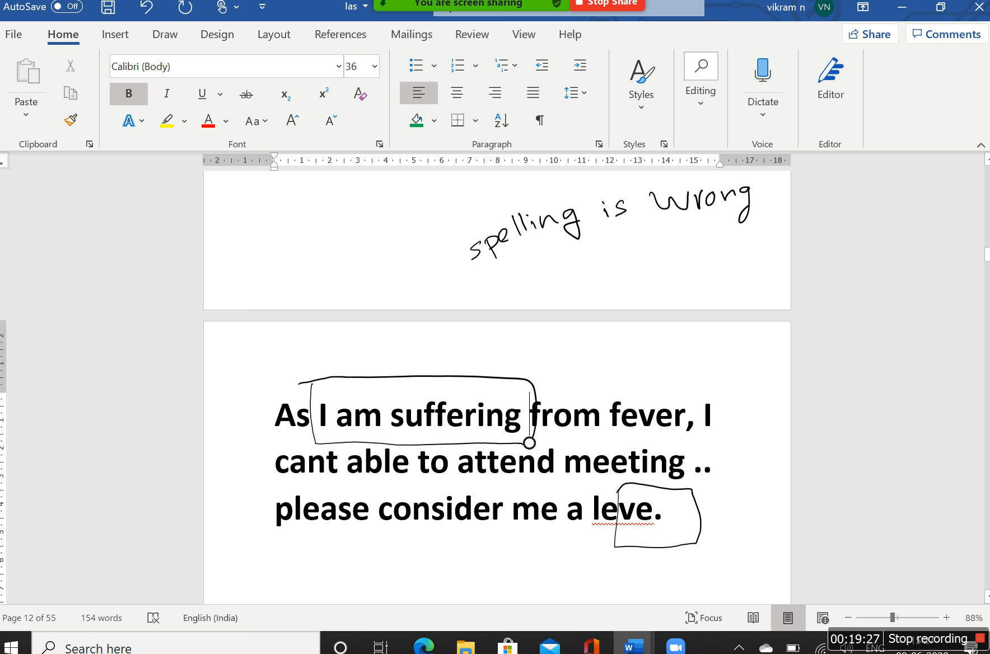
Check the spelling suggestions for the misspelled word "leve" at the end of the fever sentence
{"action": "left_click", "coordinate": [274, 590]}
{"action": "key", "text": "Up"}
{"action": "key", "text": "Right"}
{"action": "key", "text": "Right"}
{"action": "key", "text": "Right"}
{"action": "key", "text": "Right"}
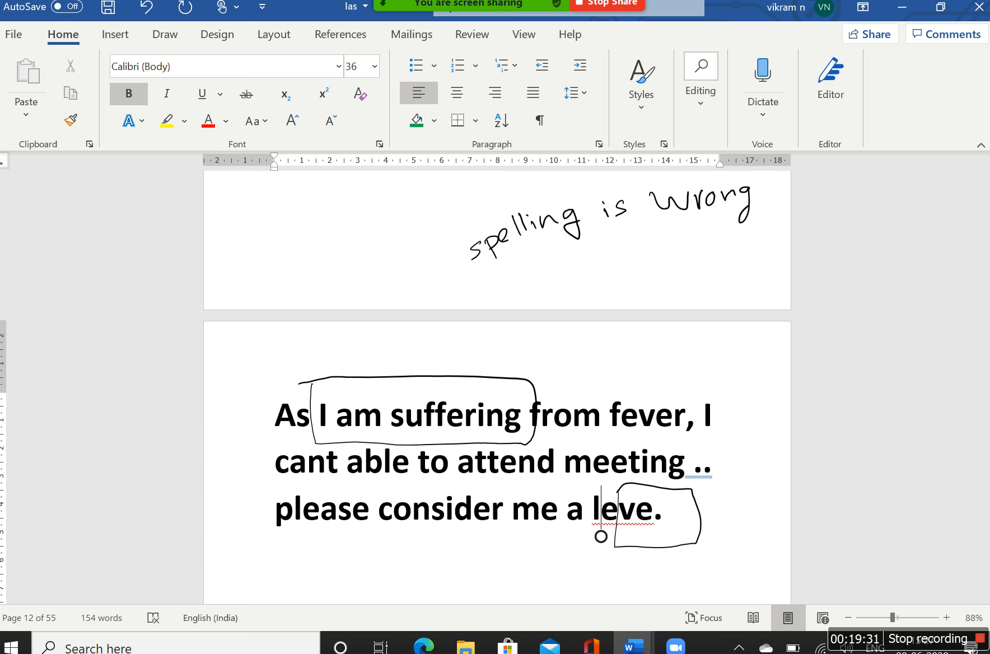
{"action": "left_click", "coordinate": [616, 527]}
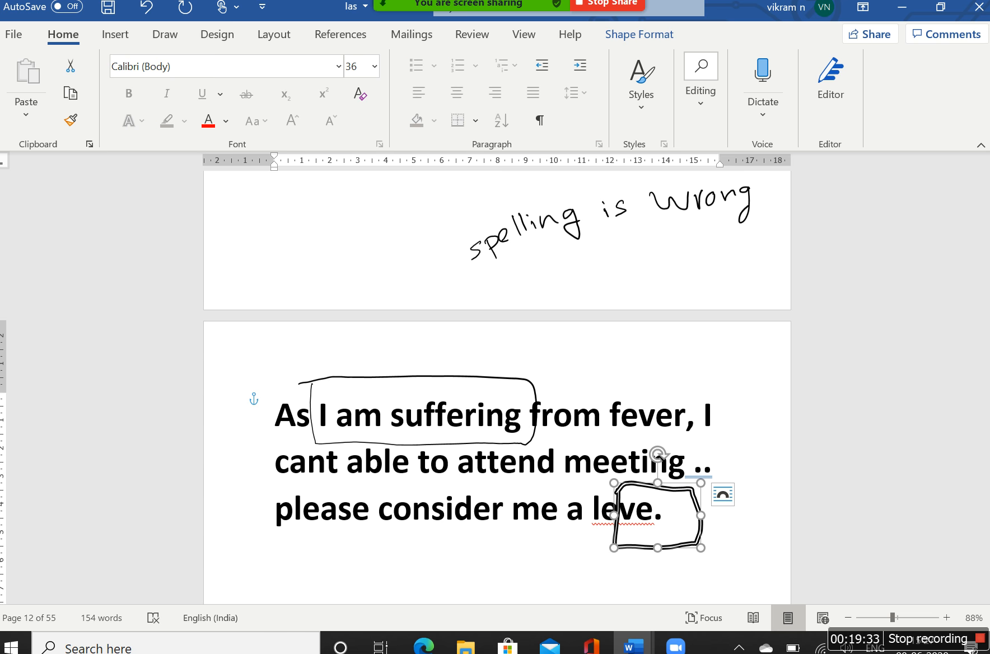
{"action": "right_click", "coordinate": [605, 511]}
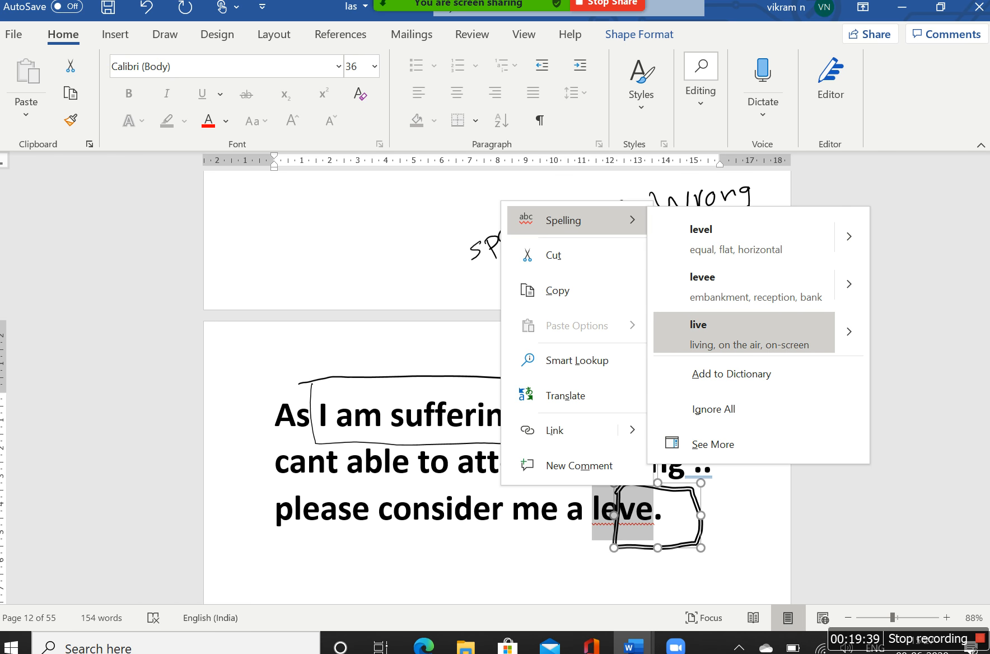
{"action": "key", "text": "Escape"}
{"action": "key", "text": "Escape"}
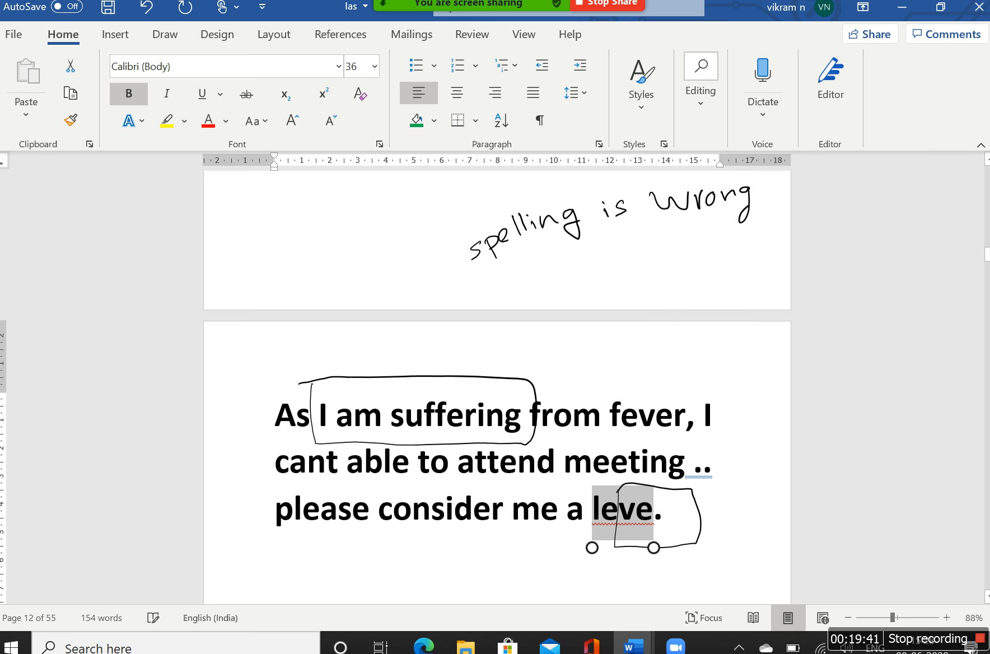
Insert an a into "leve" so that the word reads "leave"
{"action": "key", "text": "Left"}
{"action": "key", "text": "Right"}
{"action": "key", "text": "Right"}
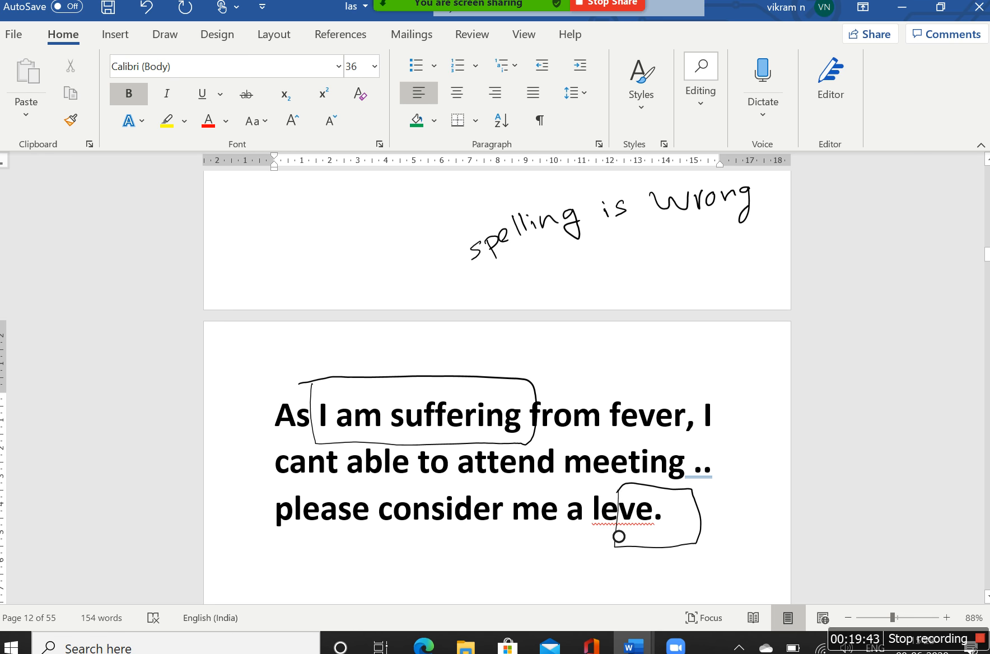
{"action": "type", "text": "a"}
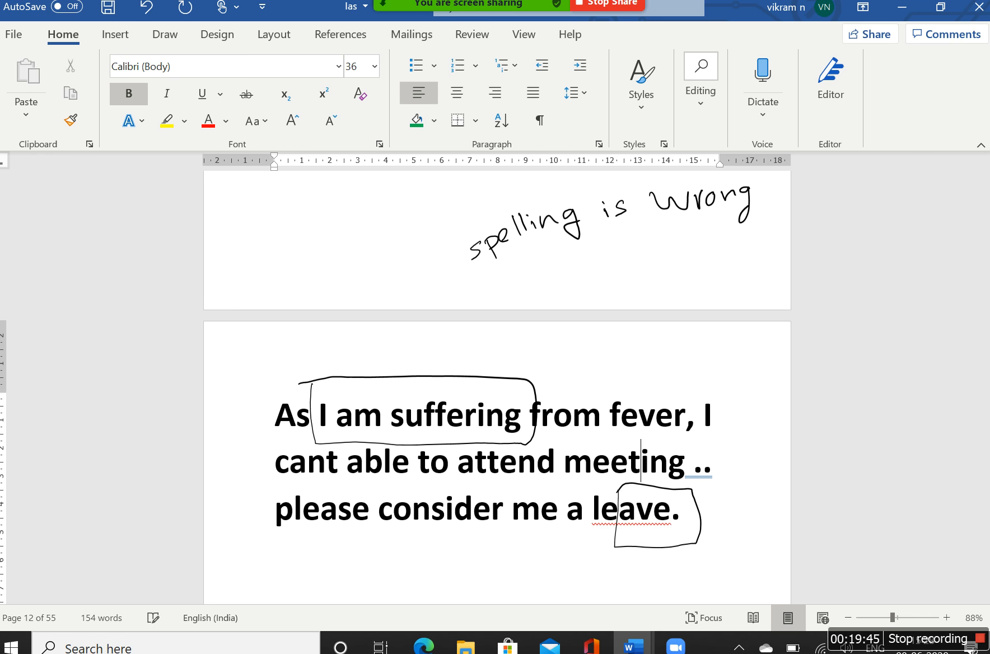
Check the proofing options for the underlined word "leave" at the end of the sentence
{"action": "left_click", "coordinate": [640, 517]}
{"action": "left_click", "coordinate": [972, 399]}
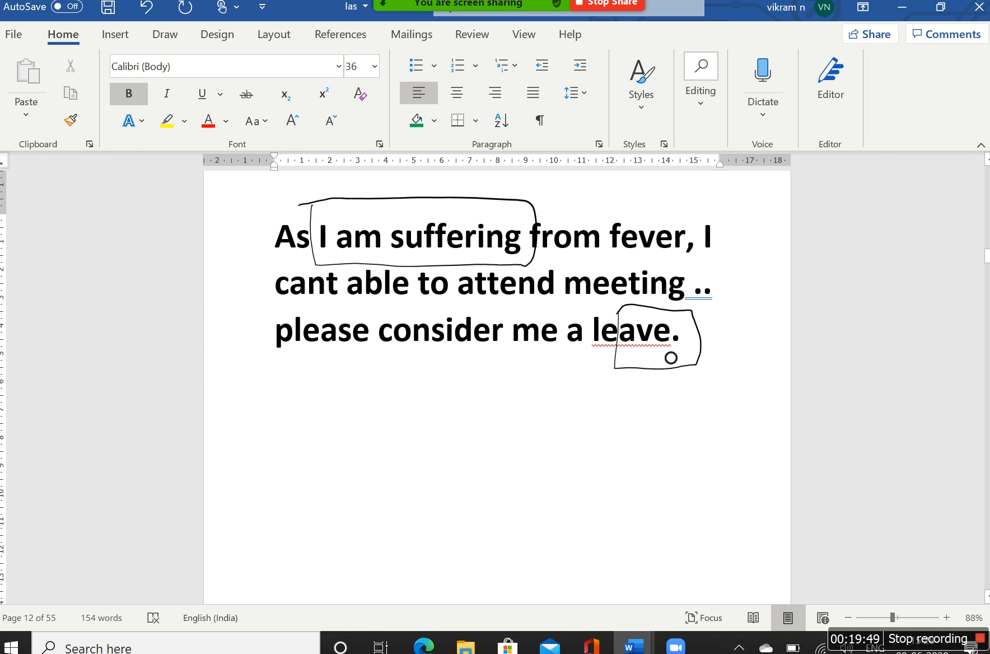
{"action": "left_click", "coordinate": [671, 357]}
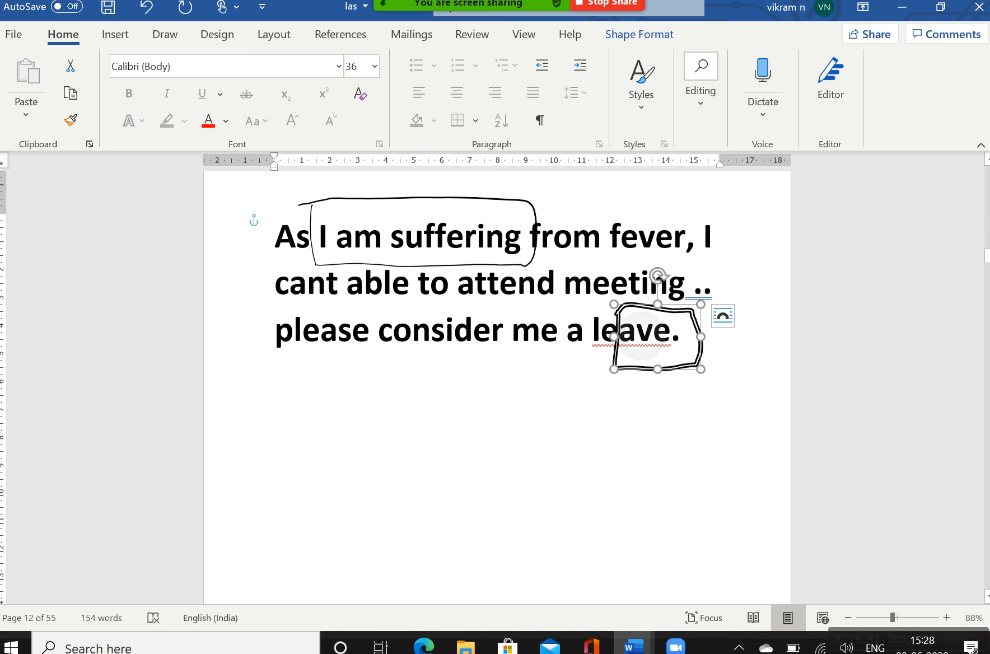
{"action": "left_click", "coordinate": [671, 334]}
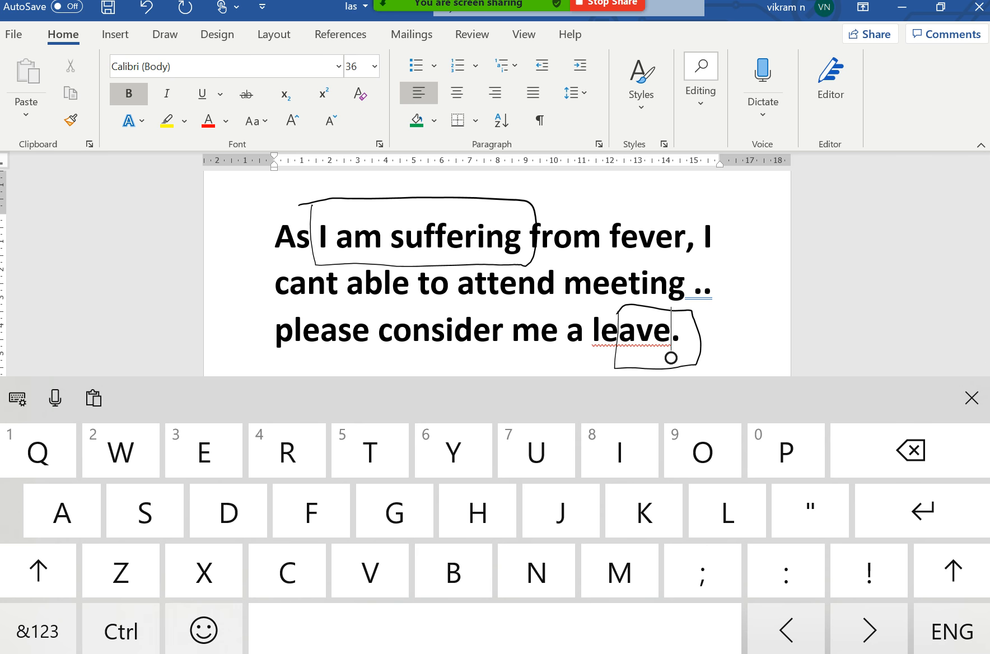
{"action": "right_click", "coordinate": [652, 356]}
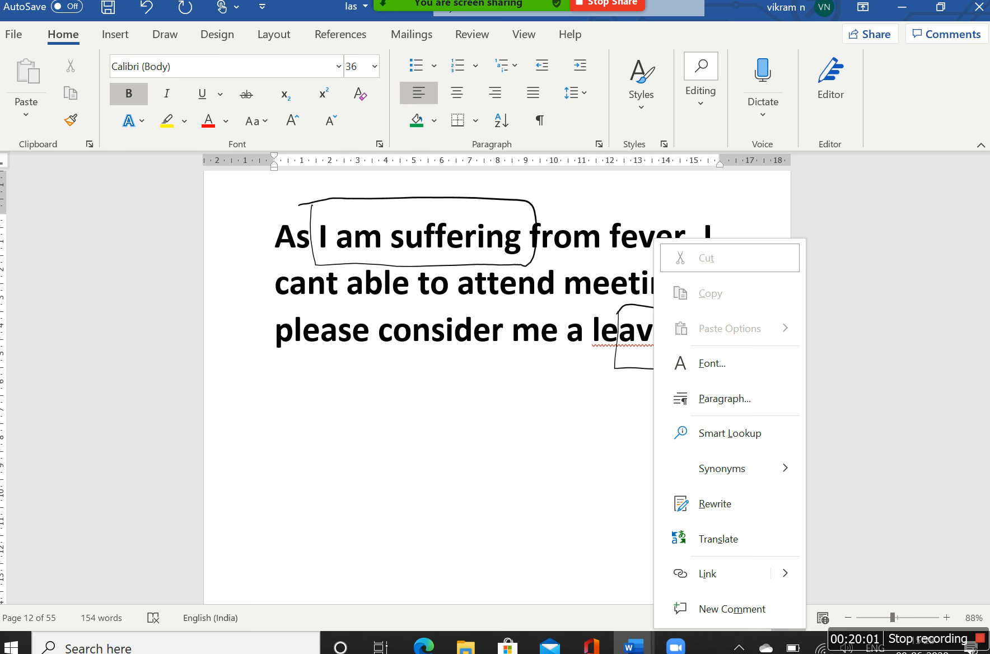
{"action": "left_click", "coordinate": [650, 332]}
{"action": "left_click", "coordinate": [636, 331]}
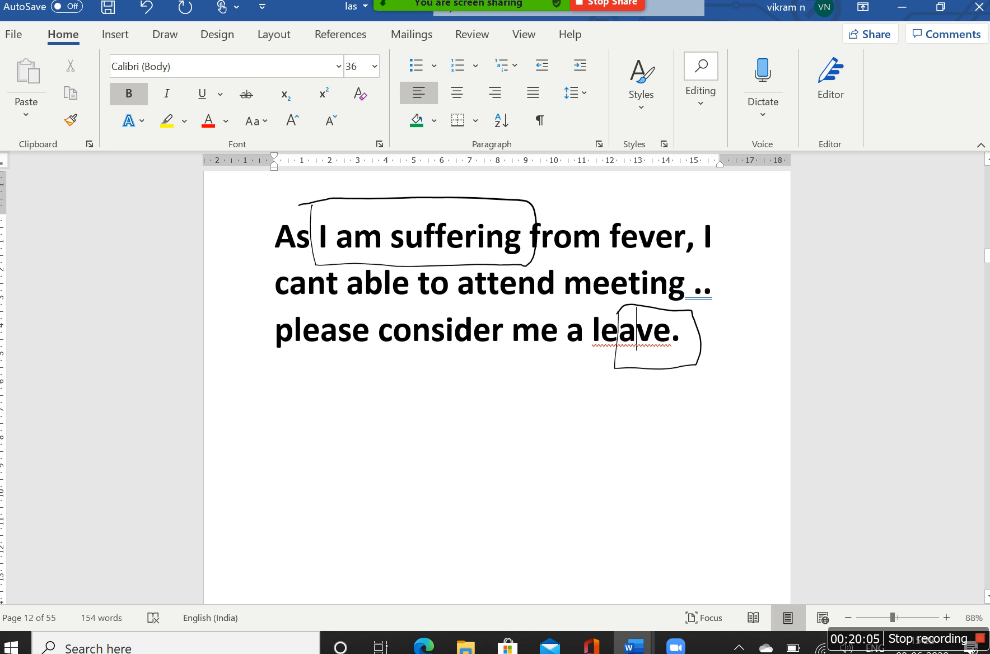
Delete the underlined word "leave" and retype the sentence's ending as "leave for one day"
{"action": "key", "text": "Right"}
{"action": "key", "text": "Right"}
{"action": "key", "text": "BackSpace"}
{"action": "key", "text": "BackSpace"}
{"action": "key", "text": "BackSpace"}
{"action": "key", "text": "BackSpace"}
{"action": "key", "text": "BackSpace"}
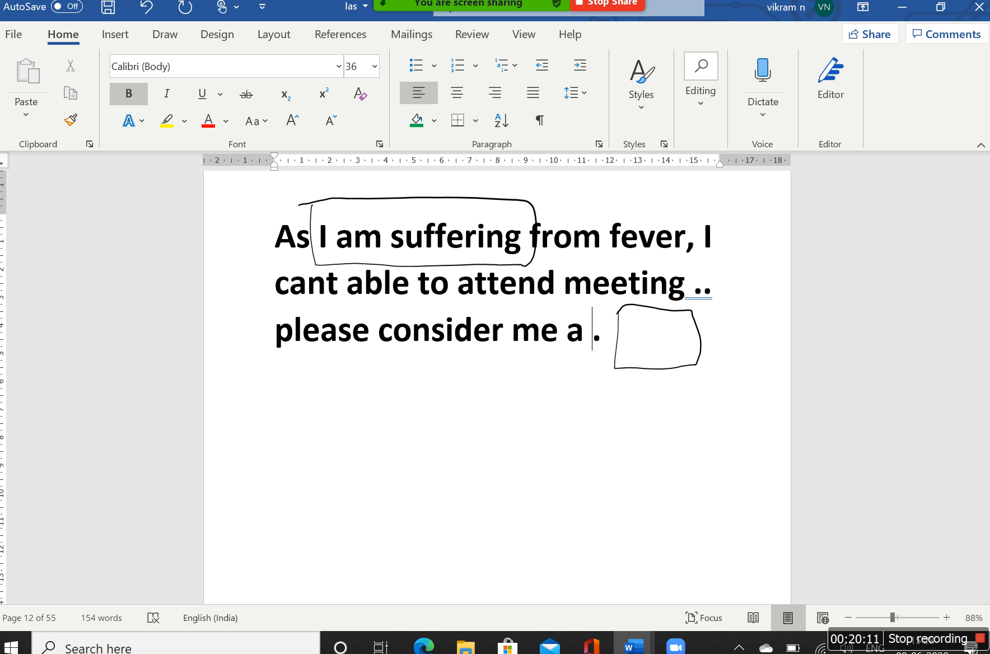
{"action": "type", "text": "leave for on"}
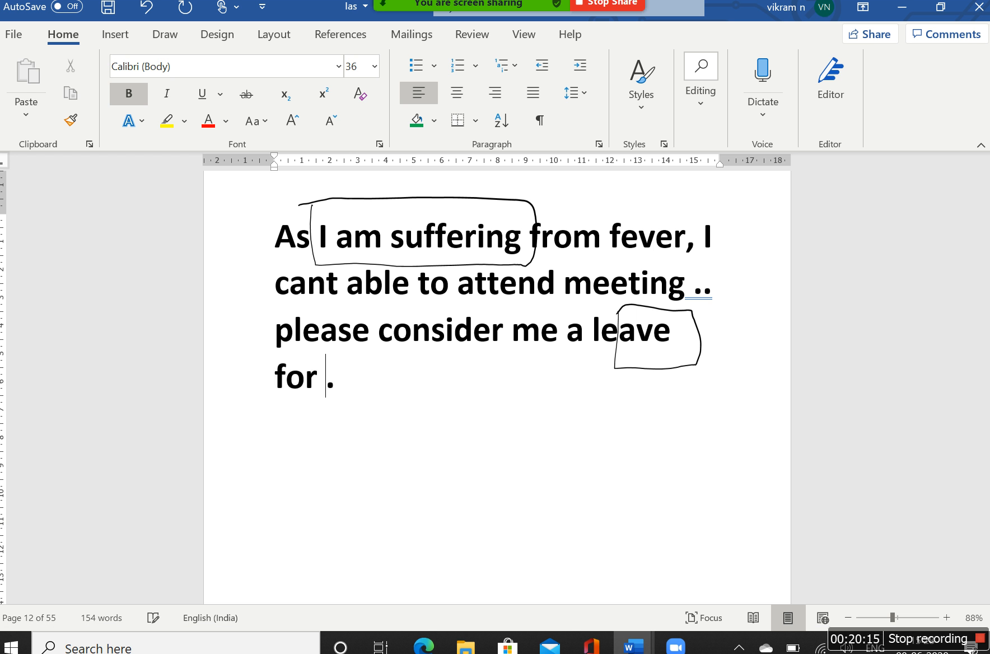
{"action": "type", "text": "e day"}
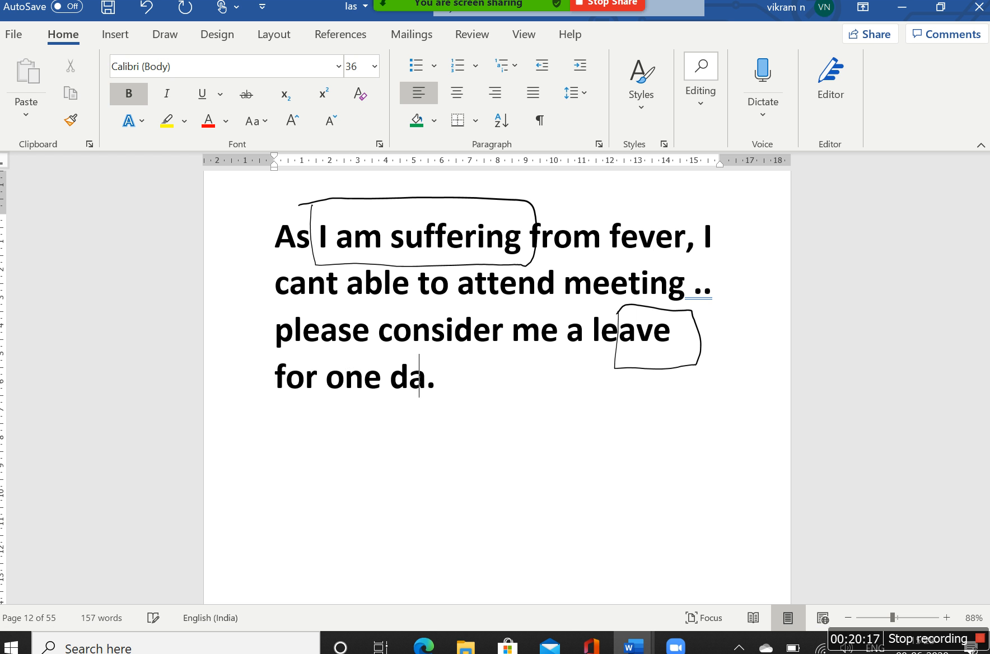
Handwrite the note "Red colour highleted" in the blank area below the fever sentence
{"action": "key", "text": "Up"}
{"action": "key", "text": "Up"}
{"action": "key", "text": "Up"}
{"action": "key", "text": "Up"}
{"action": "key", "text": "Up"}
{"action": "key", "text": "Down"}
{"action": "key", "text": "Down"}
{"action": "key", "text": "Down"}
{"action": "key", "text": "Down"}
{"action": "key", "text": "Down"}
{"action": "key", "text": "Down"}
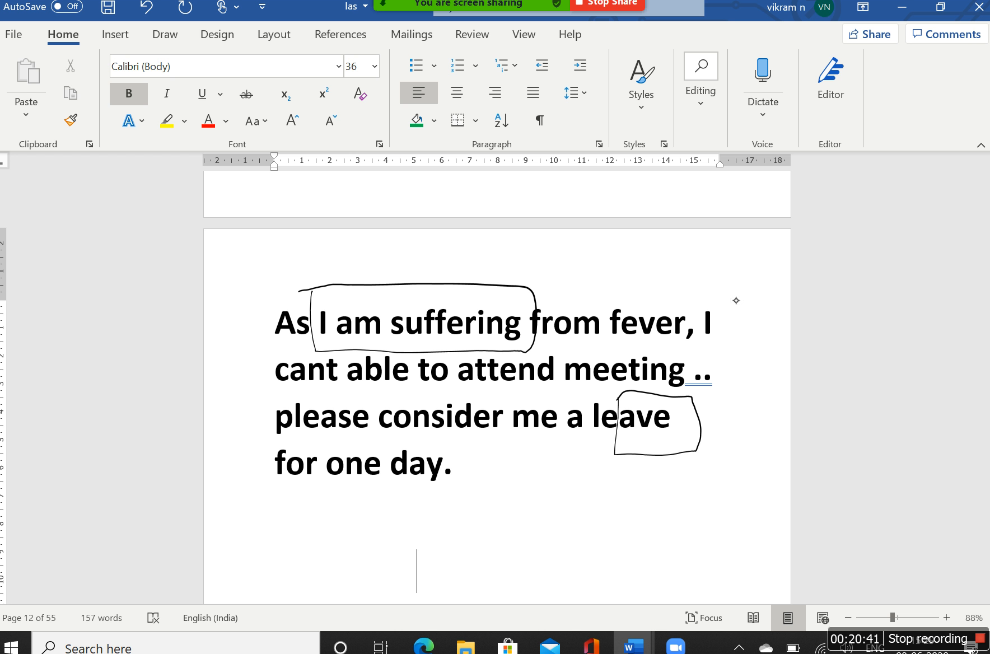
{"action": "mouse_move", "coordinate": [526, 560]}
{"action": "left_mouse_down"}
{"action": "mouse_move", "coordinate": [528, 544]}
{"action": "mouse_move", "coordinate": [541, 551]}
{"action": "mouse_move", "coordinate": [565, 527]}
{"action": "mouse_move", "coordinate": [595, 530]}
{"action": "mouse_move", "coordinate": [709, 477]}
{"action": "mouse_move", "coordinate": [714, 499]}
{"action": "mouse_move", "coordinate": [745, 466]}
{"action": "mouse_move", "coordinate": [749, 443]}
{"action": "mouse_move", "coordinate": [772, 449]}
{"action": "left_mouse_up"}
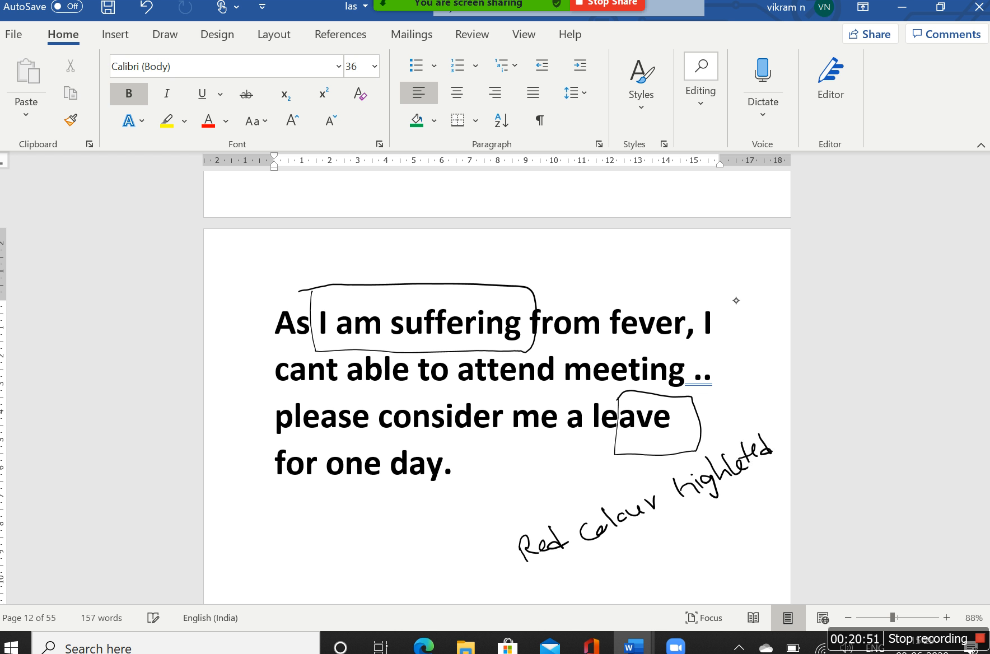
{"action": "key", "text": "Home"}
{"action": "key", "text": "Down"}
{"action": "key", "text": "Down"}
{"action": "key", "text": "Down"}
{"action": "key", "text": "Down"}
{"action": "key", "text": "Down"}
{"action": "key", "text": "Down"}
{"action": "key", "text": "Down"}
{"action": "key", "text": "Down"}
{"action": "key", "text": "Down"}
{"action": "key", "text": "Up"}
{"action": "key", "text": "Up"}
{"action": "key", "text": "Up"}
{"action": "key", "text": "Up"}
{"action": "key", "text": "Up"}
{"action": "key", "text": "Up"}
{"action": "key", "text": "Up"}
{"action": "key", "text": "Up"}
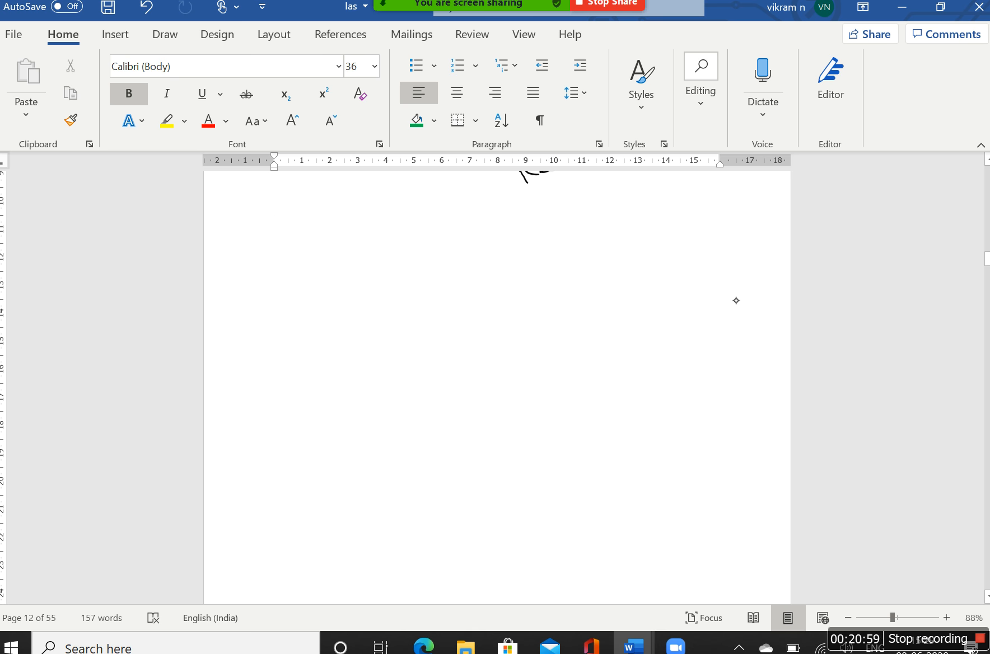
Search the document for "thera"
{"action": "key", "text": "ctrl+f"}
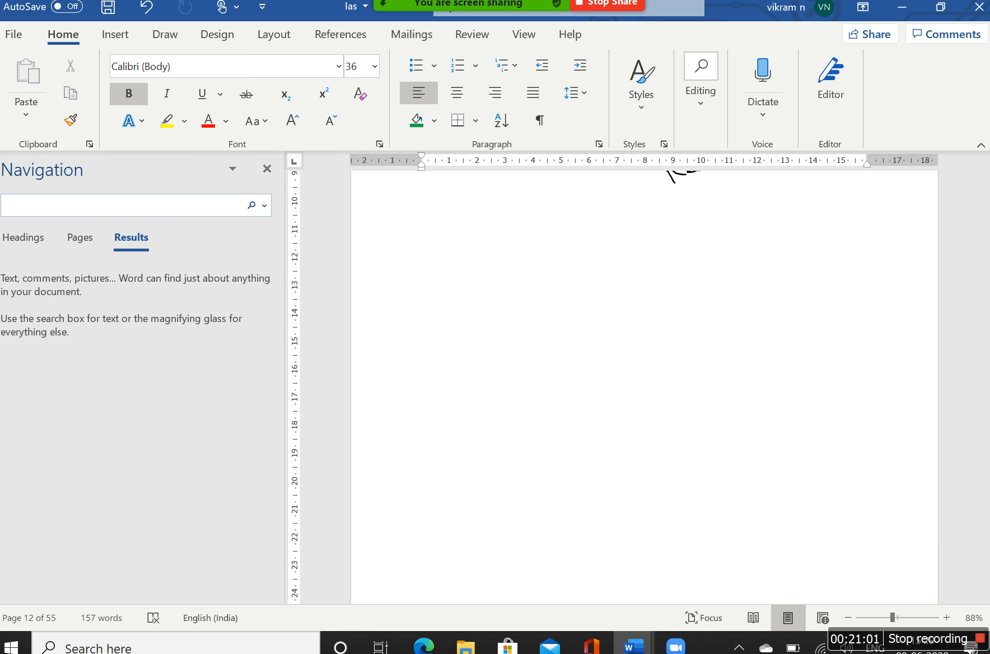
{"action": "type", "text": "thera"}
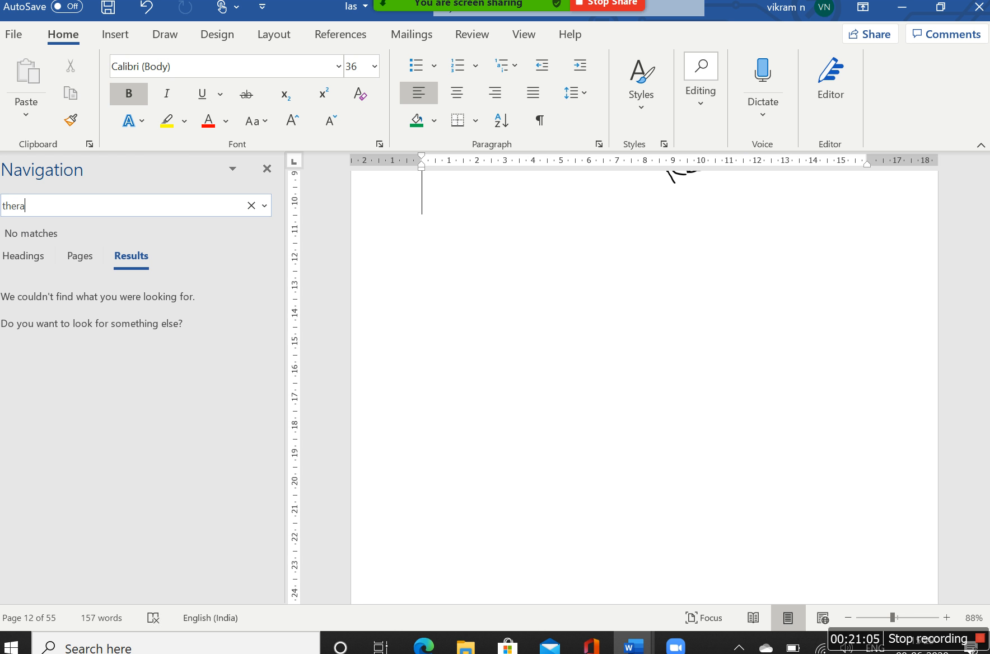
{"action": "type", "text": "sus"}
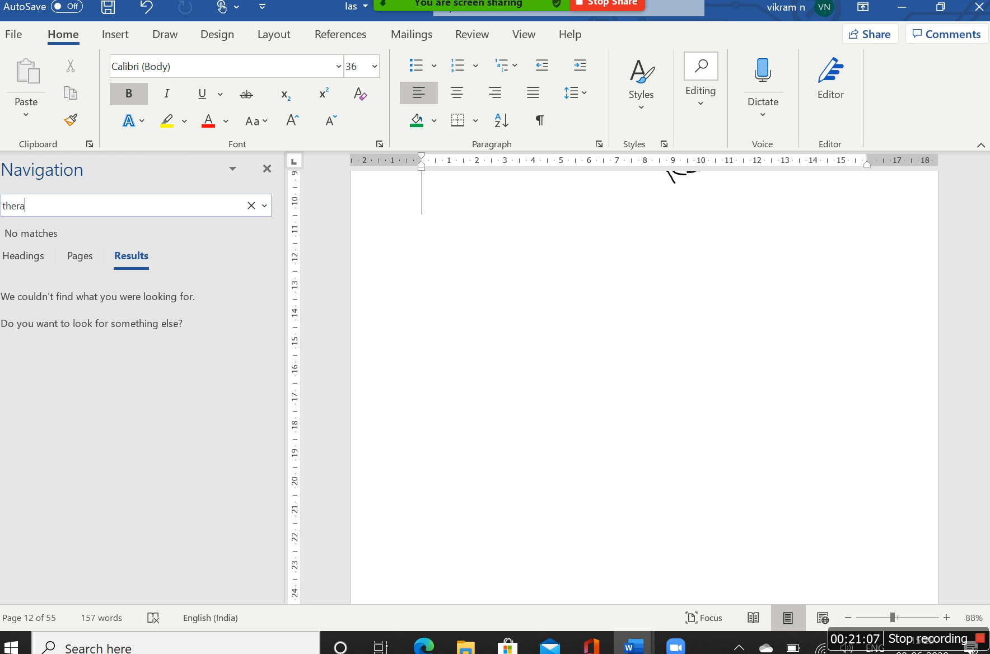